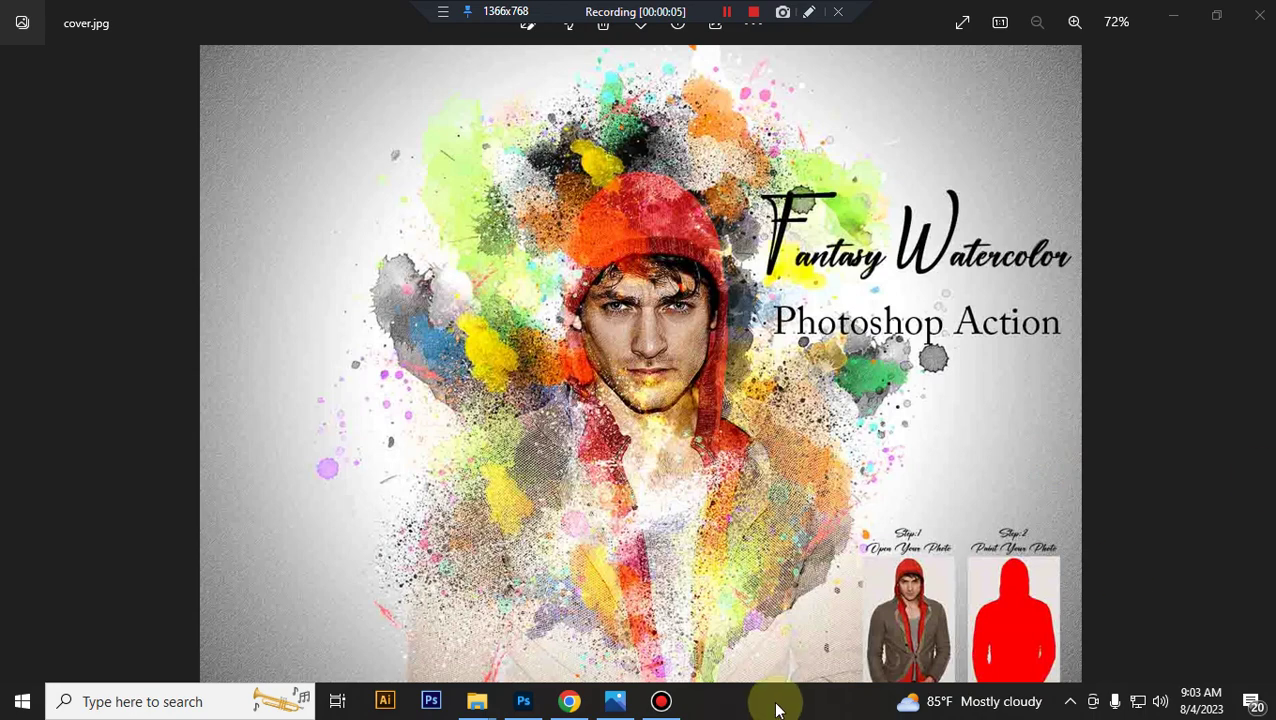
Open the Fantasy Watercolor Photoshop Action ATN file in Photoshop.
{"action": "left_click", "coordinate": [523, 701]}
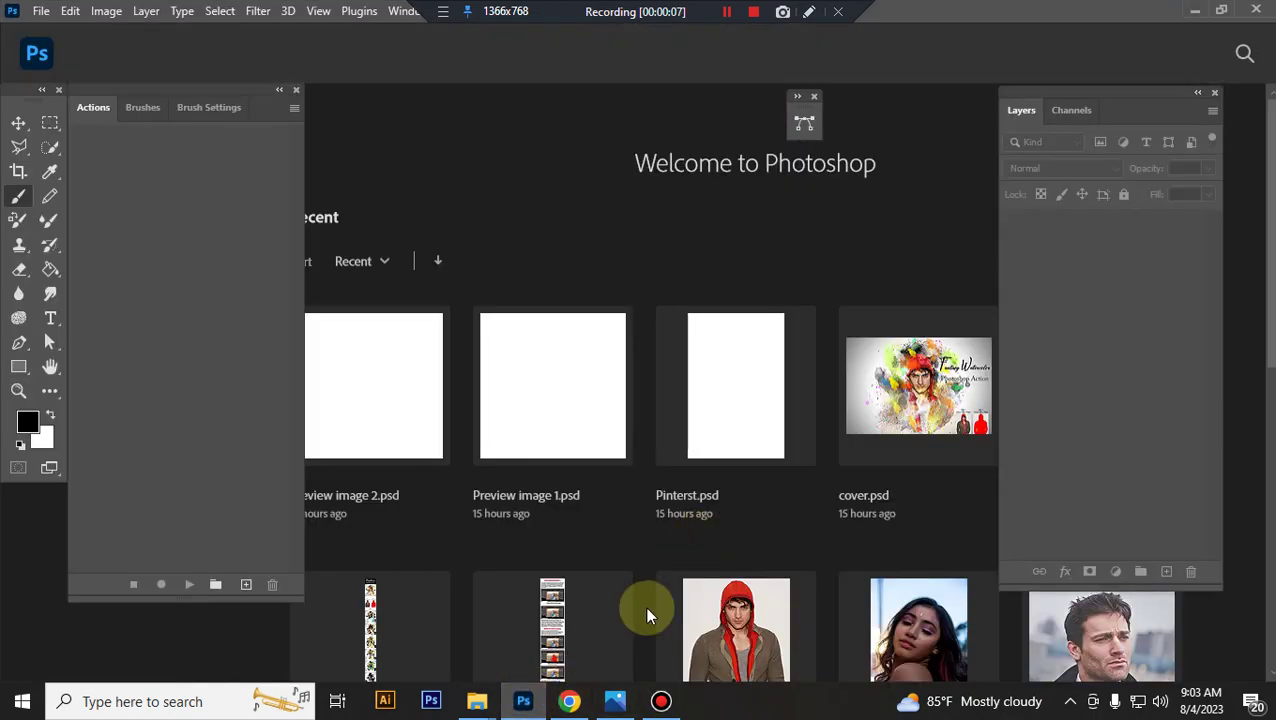
{"action": "mouse_move", "coordinate": [476, 698]}
{"action": "left_click", "coordinate": [421, 623]}
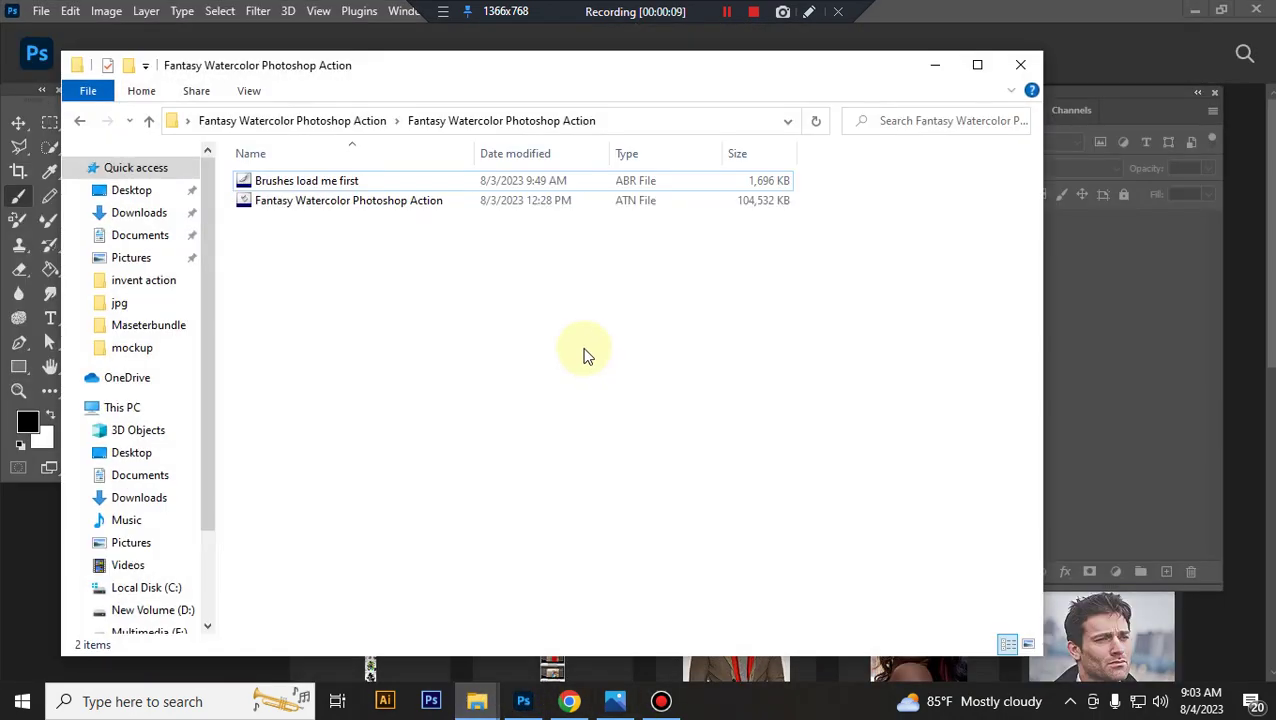
{"action": "left_click", "coordinate": [326, 203]}
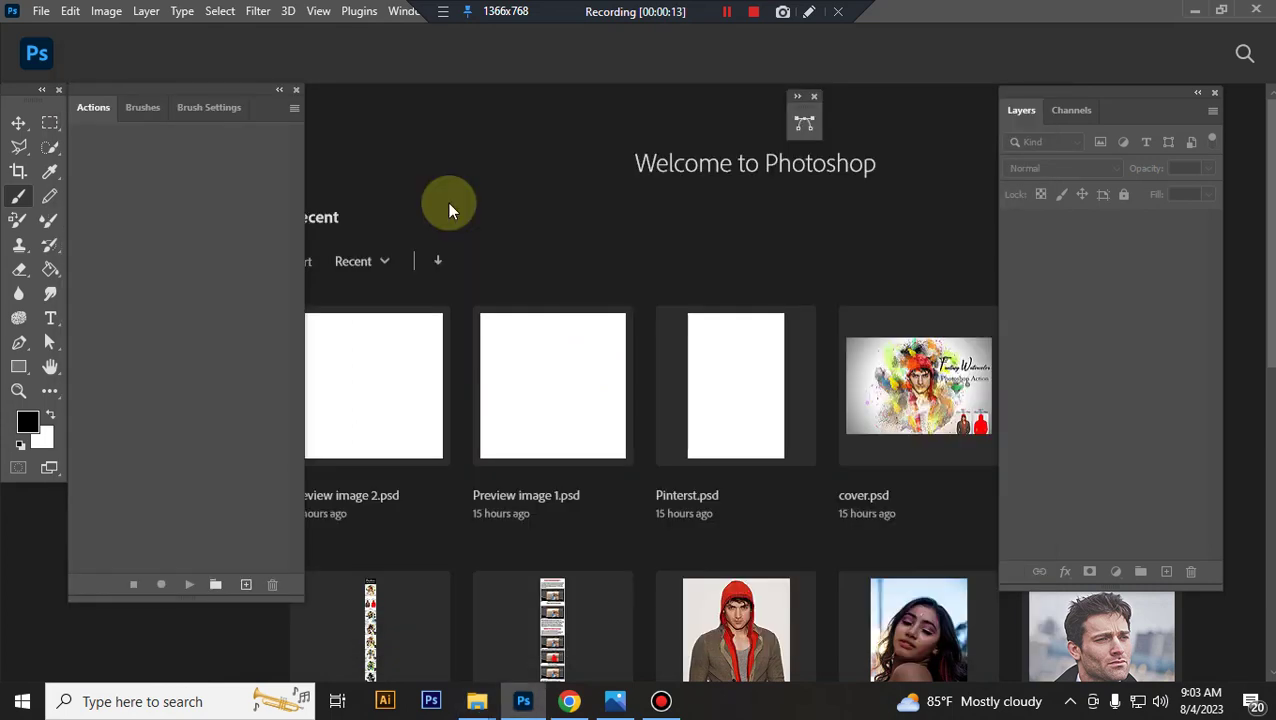
Load the 'Brushes load me first' brush file into Photoshop.
{"action": "mouse_move", "coordinate": [480, 698]}
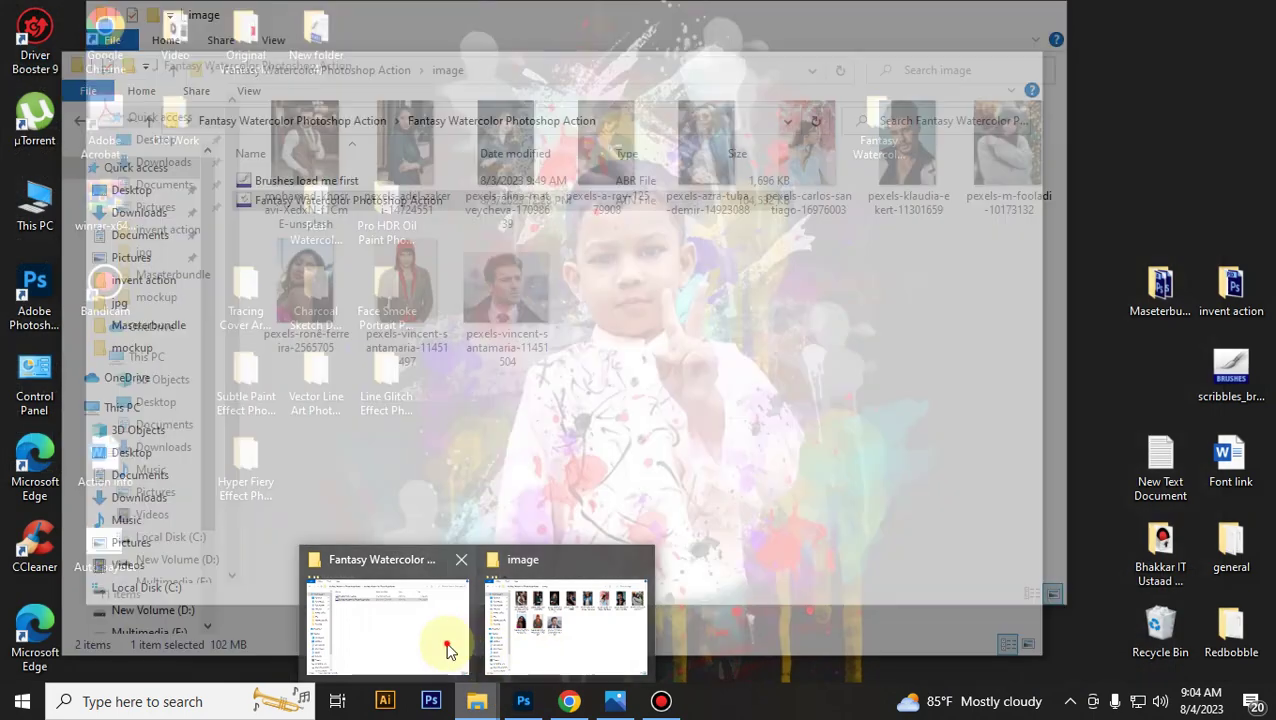
{"action": "left_click", "coordinate": [447, 651]}
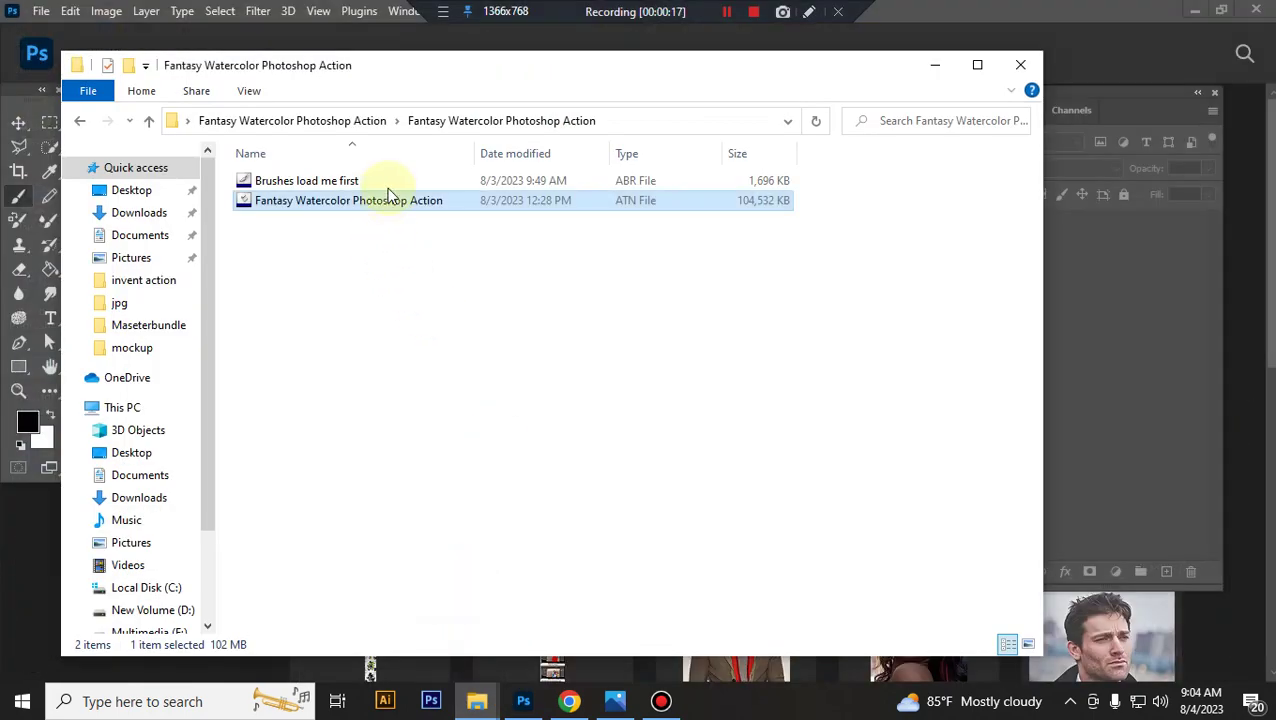
{"action": "left_click", "coordinate": [365, 180]}
{"action": "double_click", "coordinate": [380, 183]}
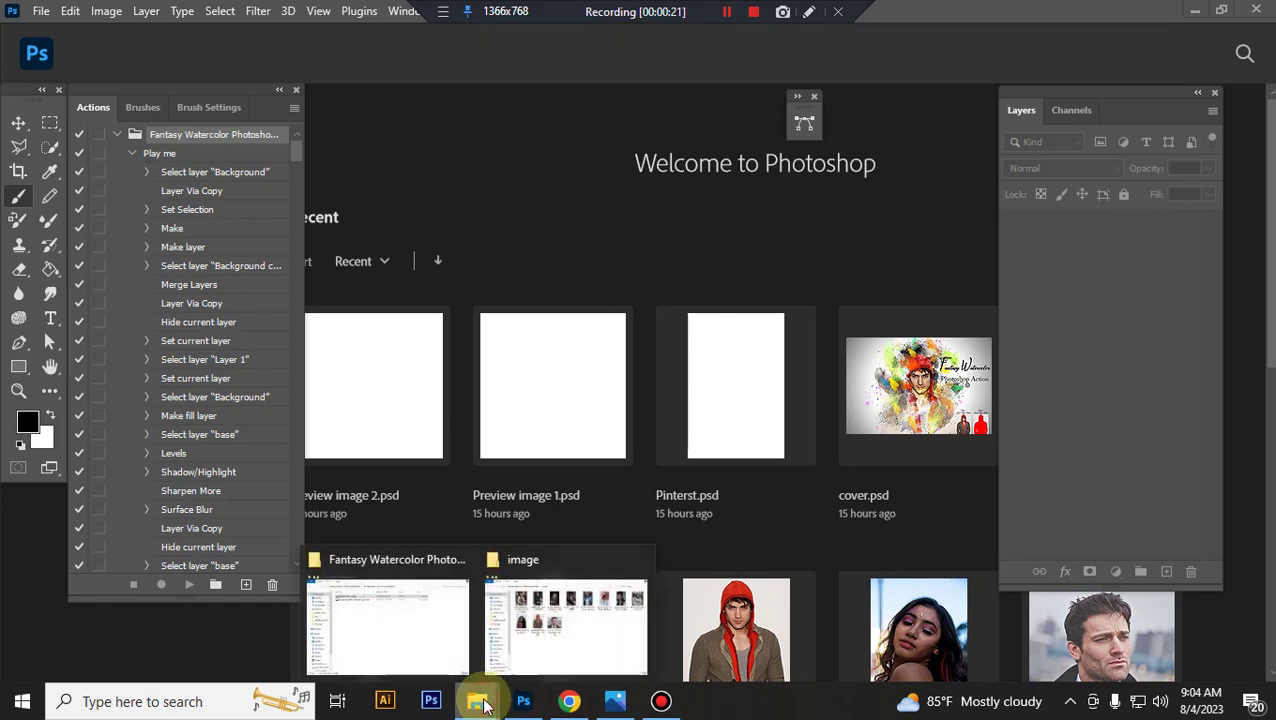
Open pexels-vincent-santamaria-11451497.jpg in Photoshop and verify Image > Mode shows RGB Color.
{"action": "mouse_move", "coordinate": [478, 700]}
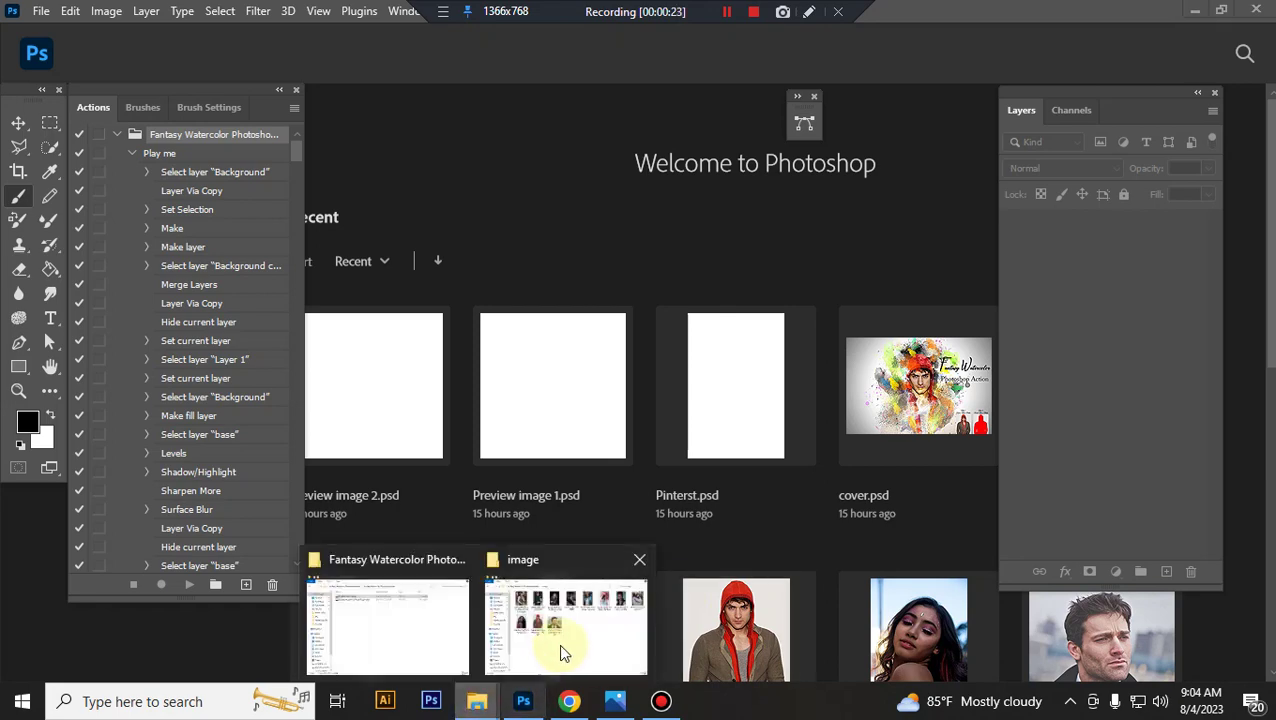
{"action": "left_click", "coordinate": [558, 643]}
{"action": "left_click_drag", "start_coordinate": [397, 261], "coordinate": [576, 299]}
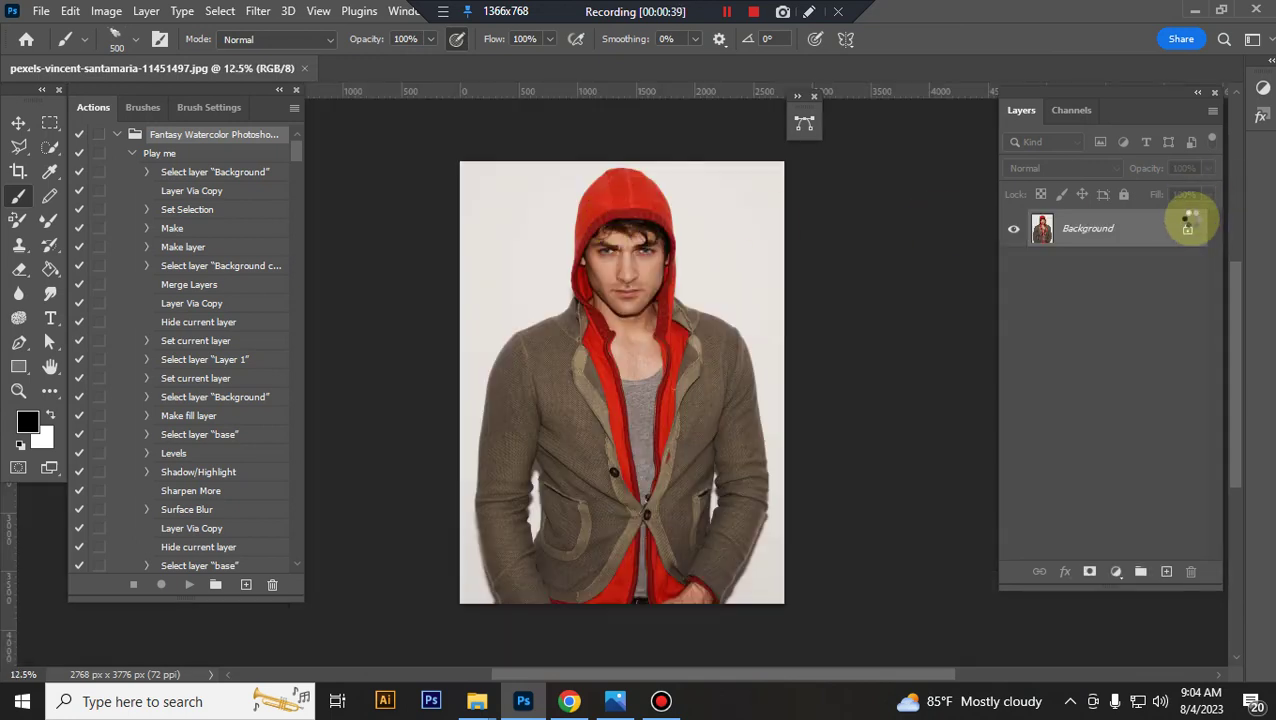
{"action": "left_click", "coordinate": [106, 11]}
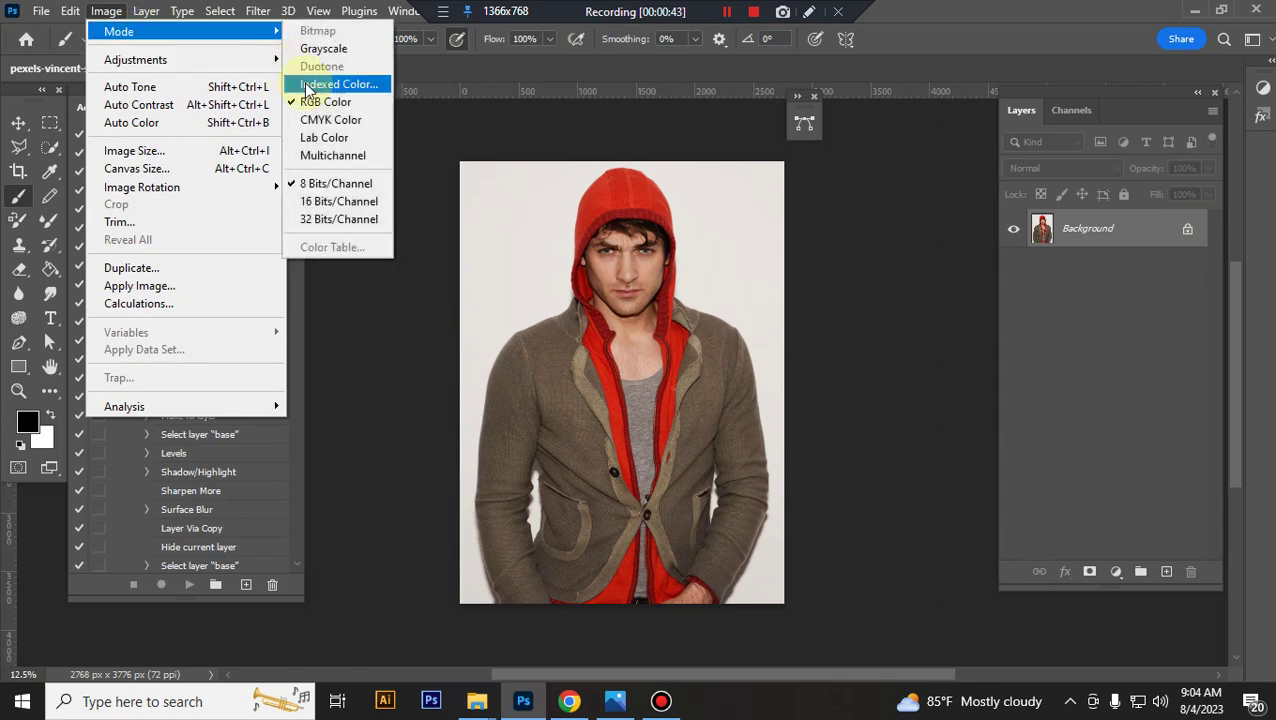
{"action": "left_click", "coordinate": [1111, 222]}
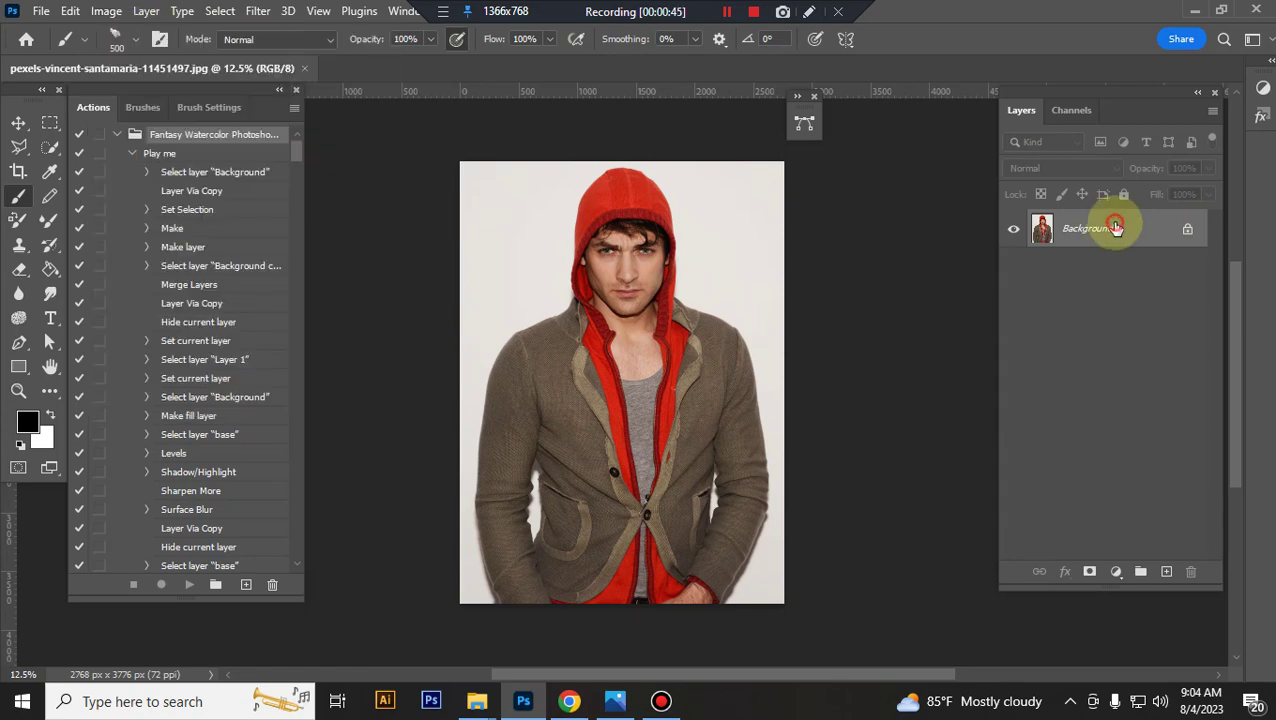
Use the Quick Selection tool's Select Subject to outline the hooded man.
{"action": "left_click", "coordinate": [56, 149]}
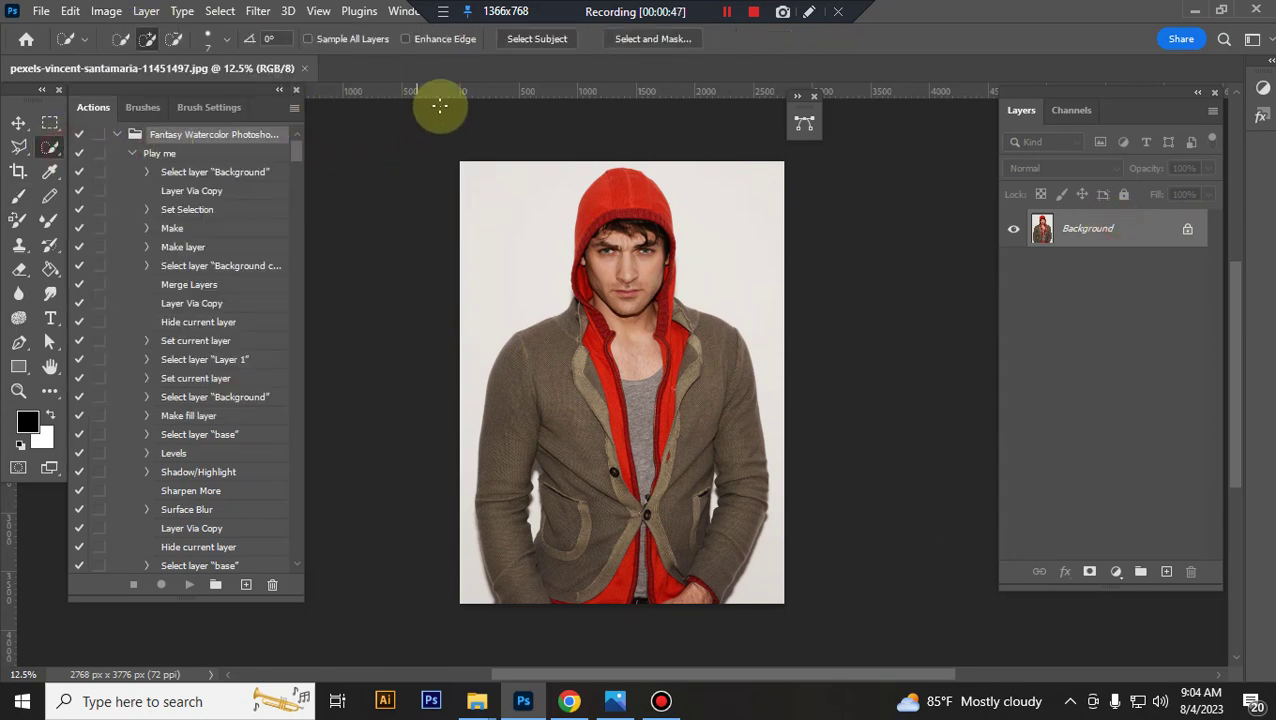
{"action": "left_click", "coordinate": [529, 39]}
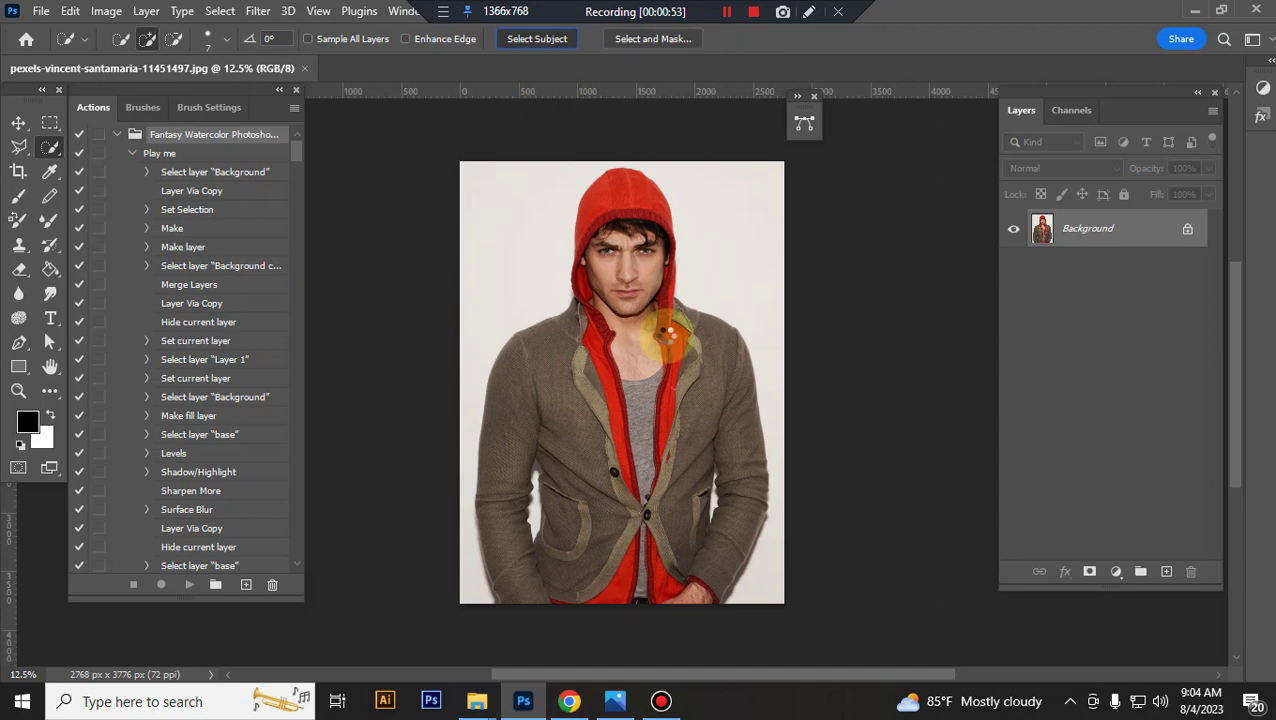
{"action": "left_click", "coordinate": [667, 336]}
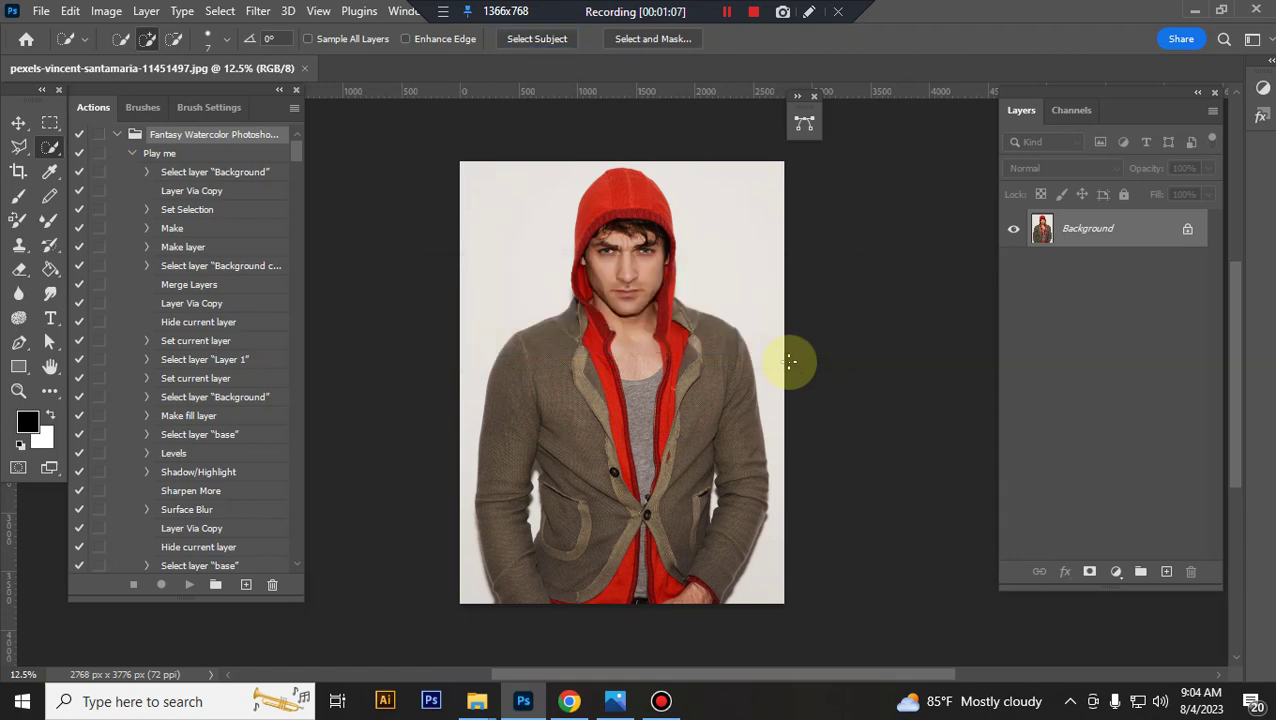
Add a new layer named 'paint' above the photo.
{"action": "left_click", "coordinate": [1166, 571]}
{"action": "double_click", "coordinate": [1090, 231]}
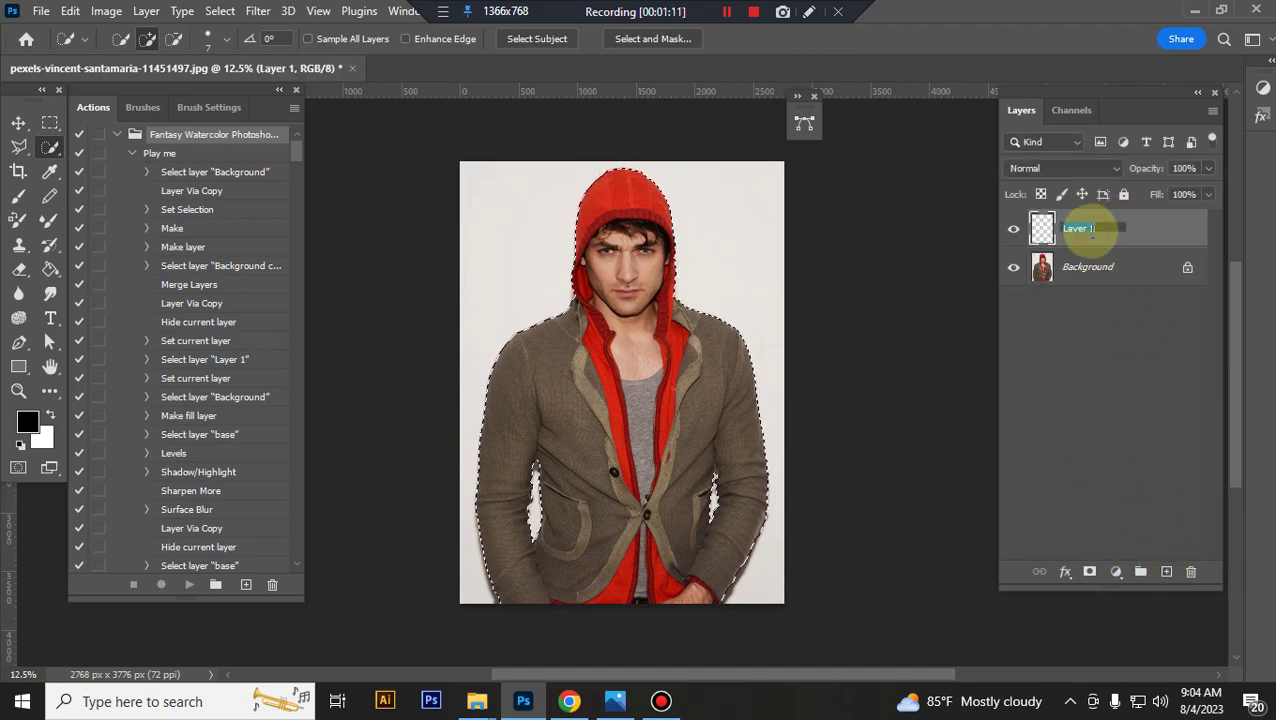
{"action": "type", "text": "paint"}
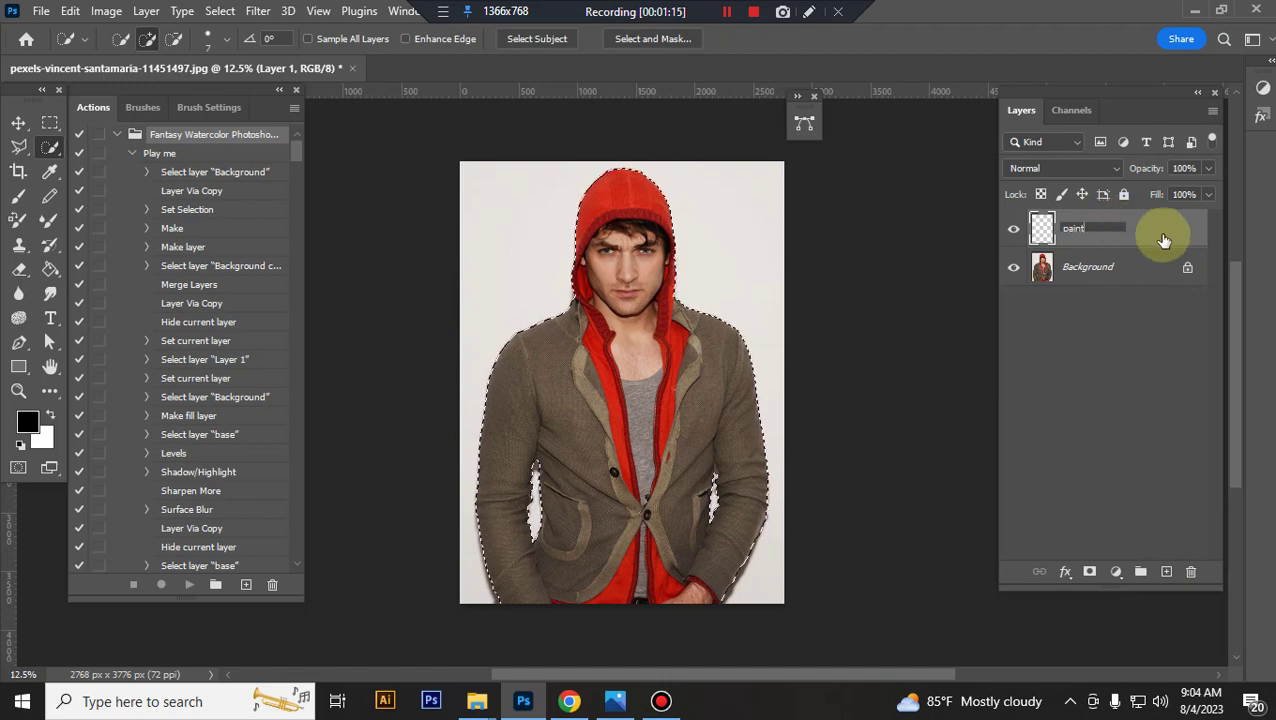
{"action": "key", "text": "Return"}
Fill the man's selection with ff0000 red using the Paint Bucket, then deselect.
{"action": "left_click", "coordinate": [27, 424]}
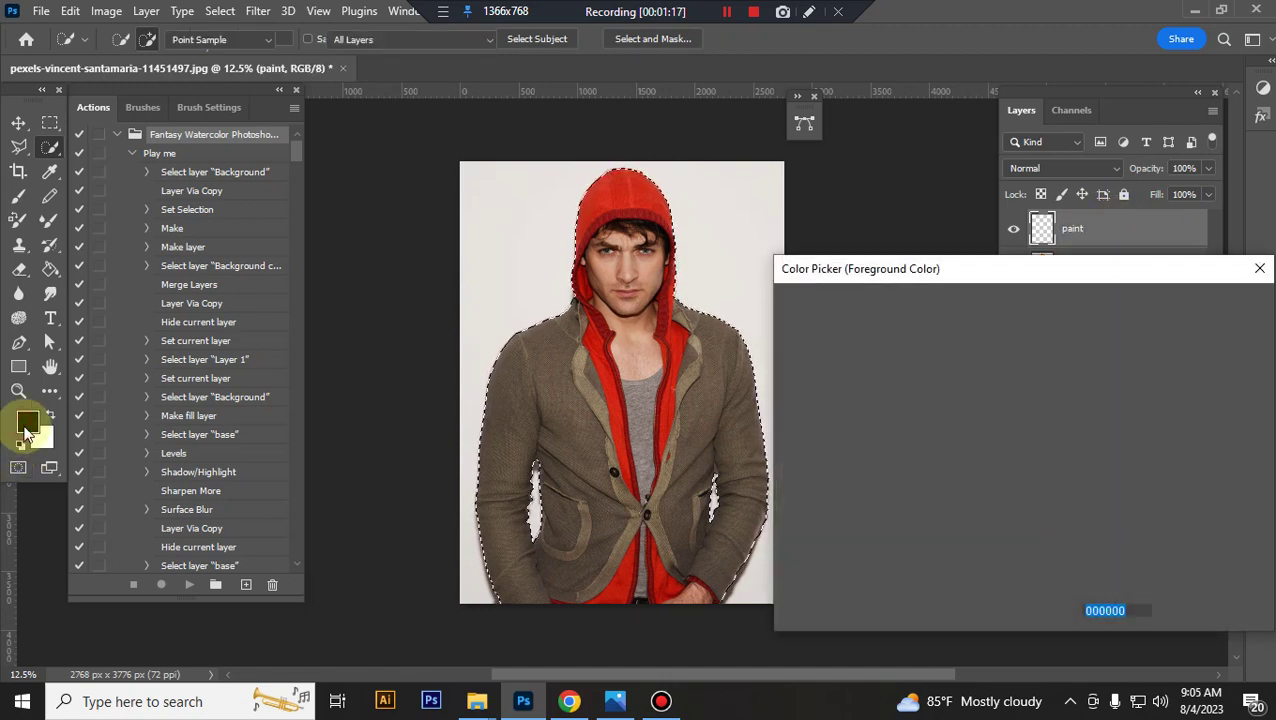
{"action": "left_click_drag", "start_coordinate": [850, 422], "coordinate": [1020, 316]}
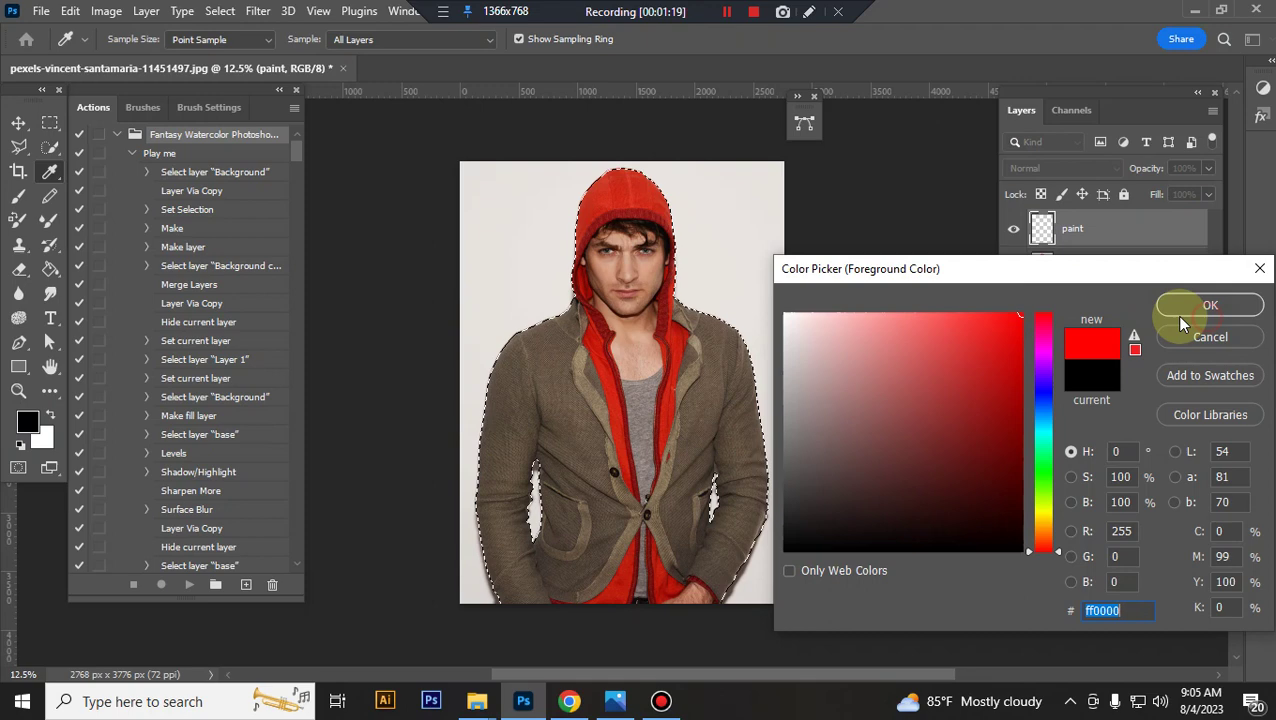
{"action": "left_click", "coordinate": [1195, 306]}
{"action": "left_click", "coordinate": [50, 270]}
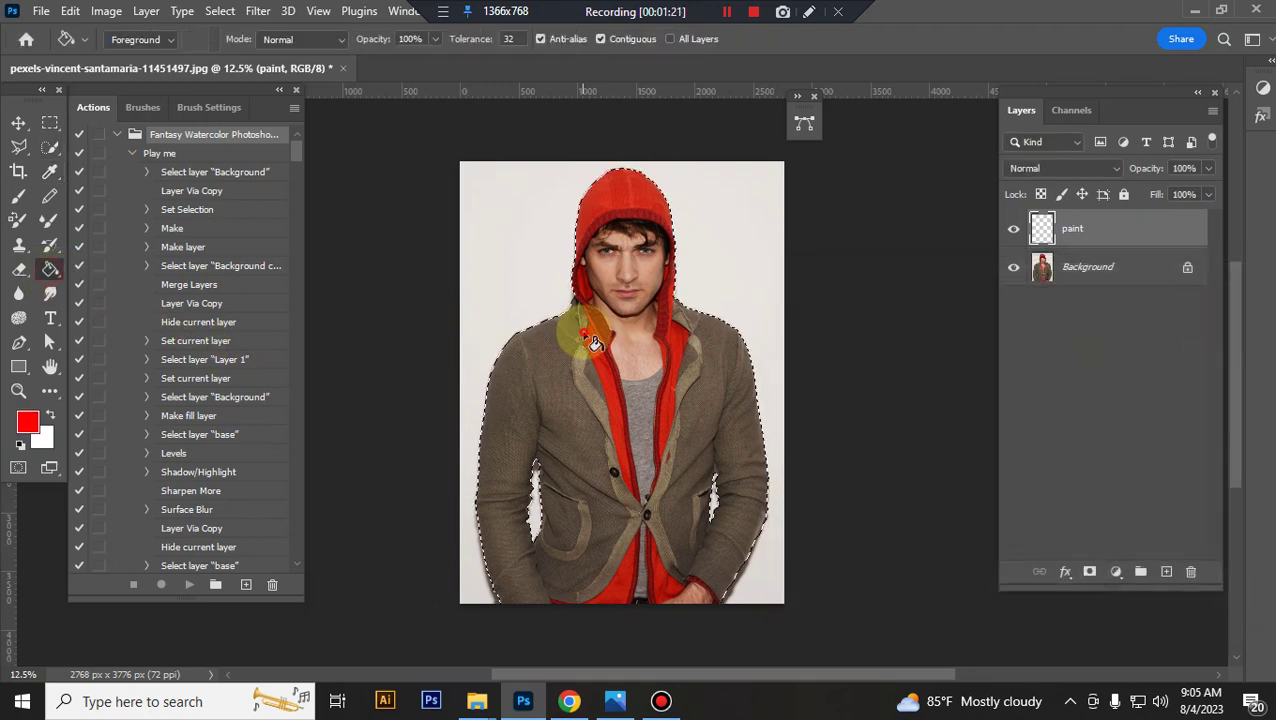
{"action": "left_click", "coordinate": [587, 338]}
{"action": "key", "text": "ctrl+d"}
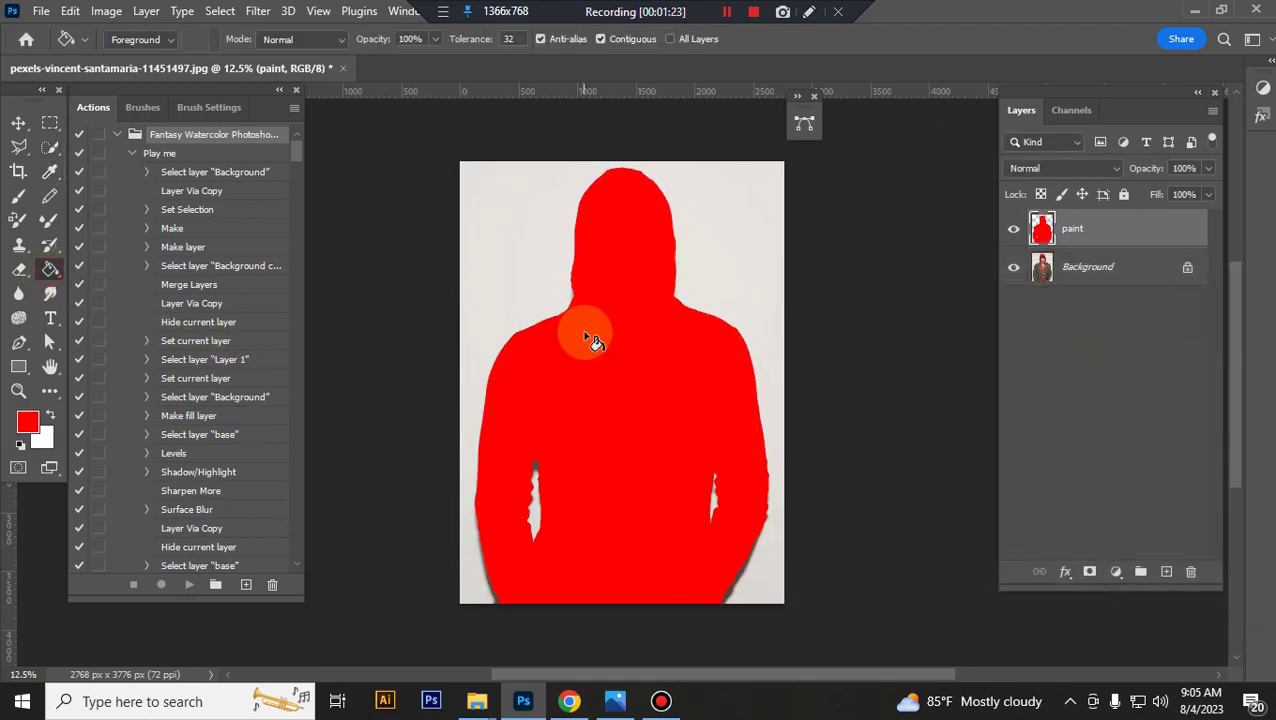
Crop the canvas to 3000 × 2000 px at 72 ppi, extending it above and below the figure.
{"action": "left_click", "coordinate": [18, 122]}
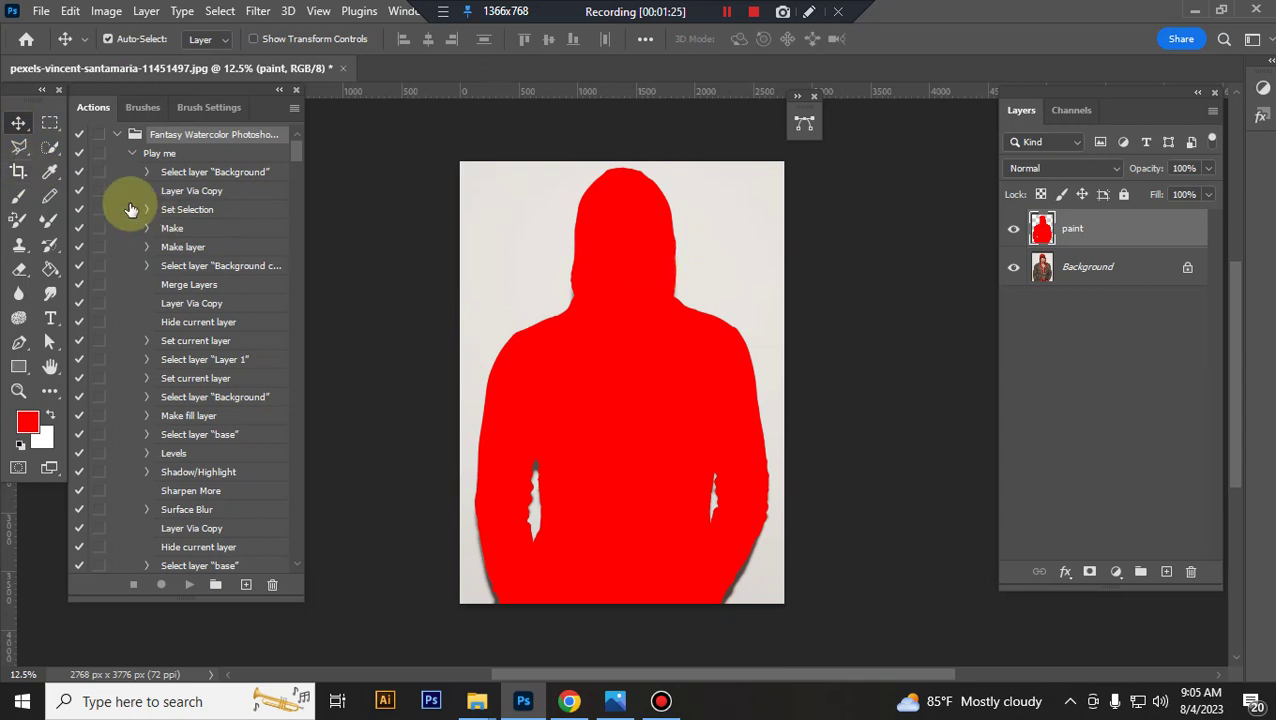
{"action": "left_click", "coordinate": [18, 171]}
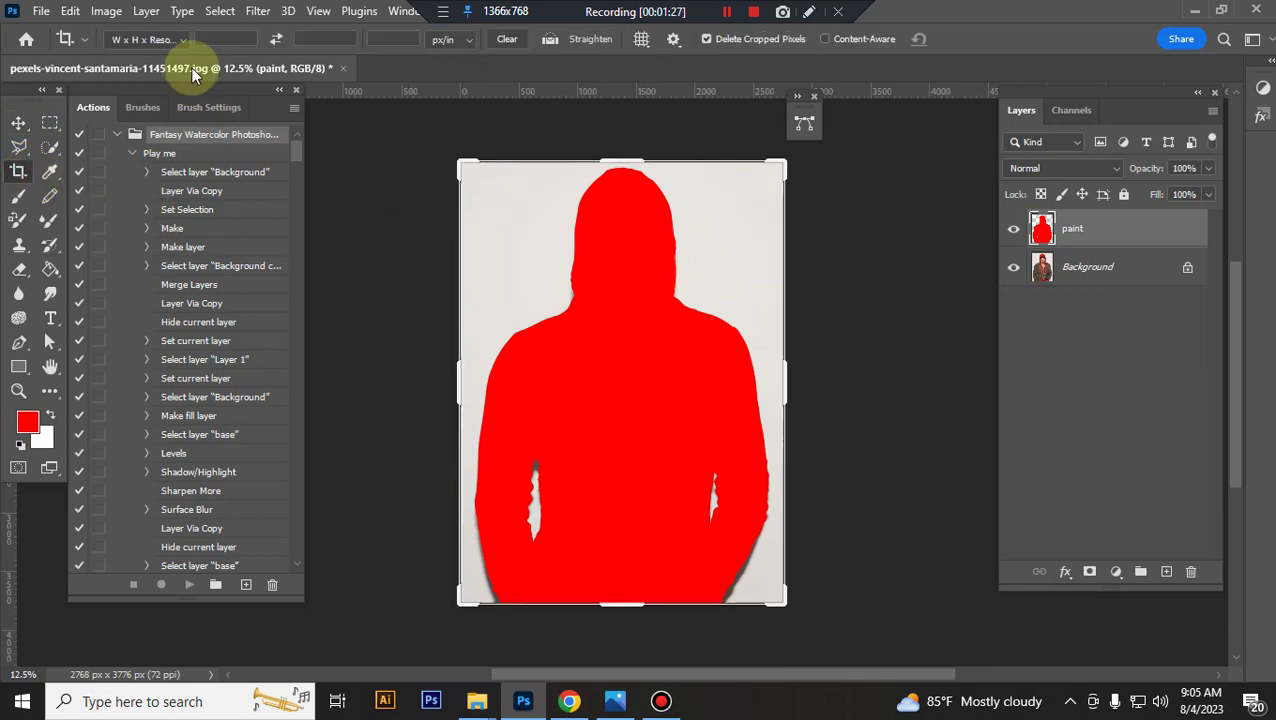
{"action": "left_click", "coordinate": [224, 39]}
{"action": "type", "text": "3000"}
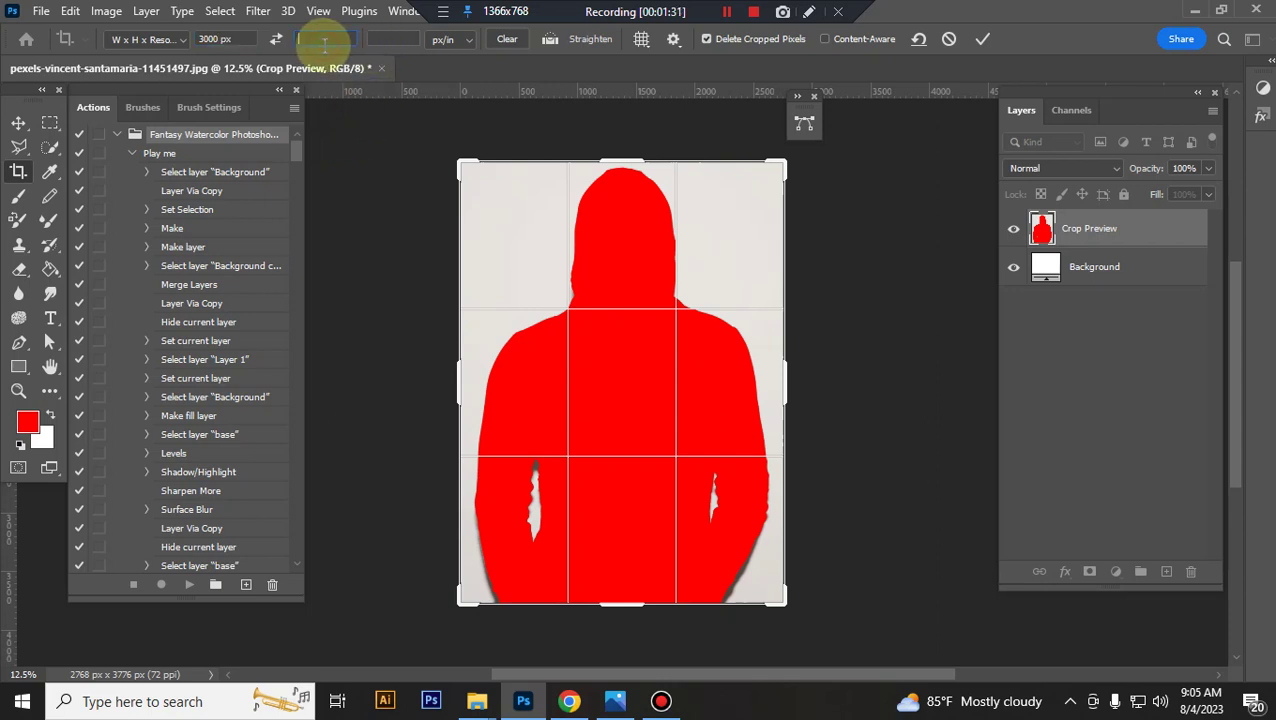
{"action": "type", "text": "2000"}
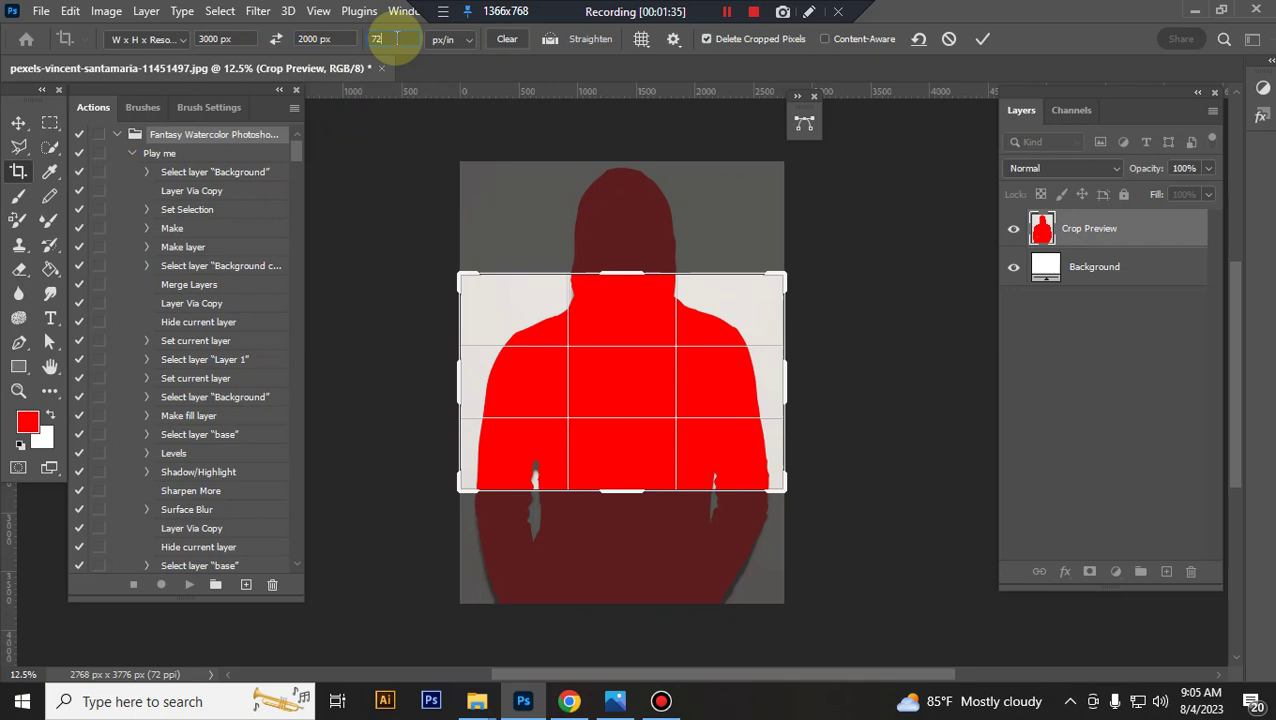
{"action": "key", "text": "Return"}
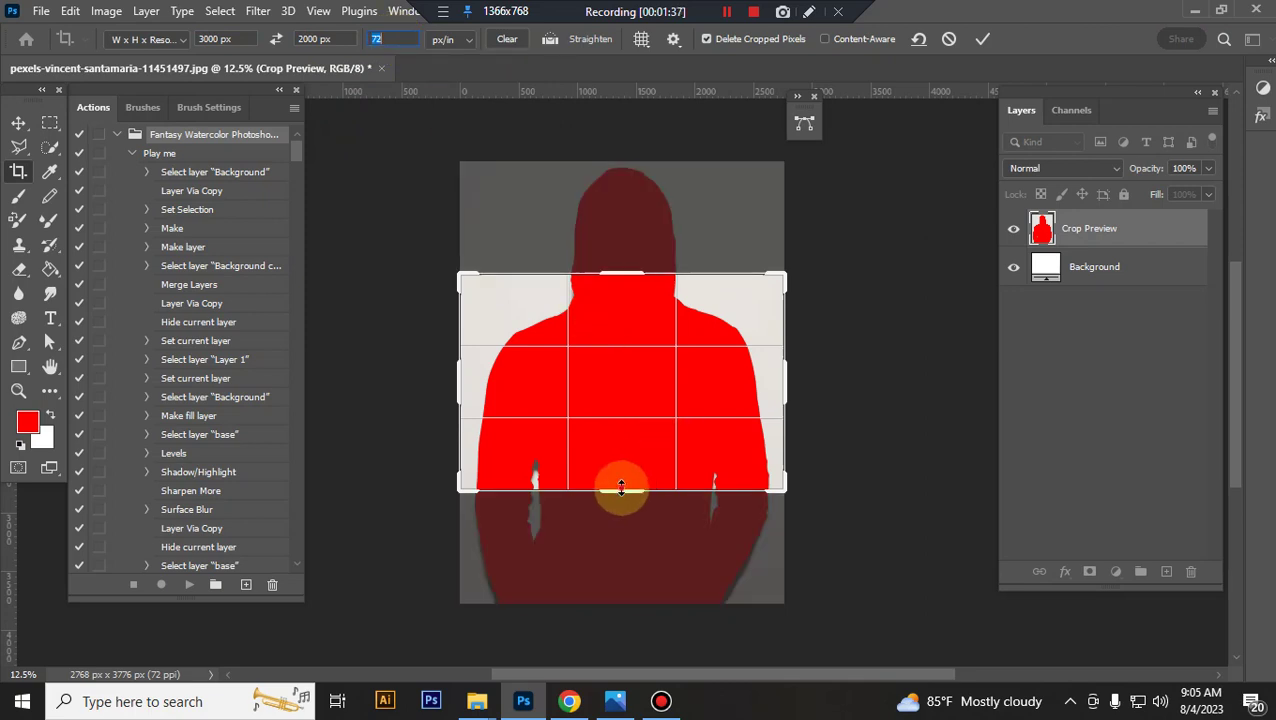
{"action": "left_click_drag", "start_coordinate": [621, 487], "coordinate": [632, 530]}
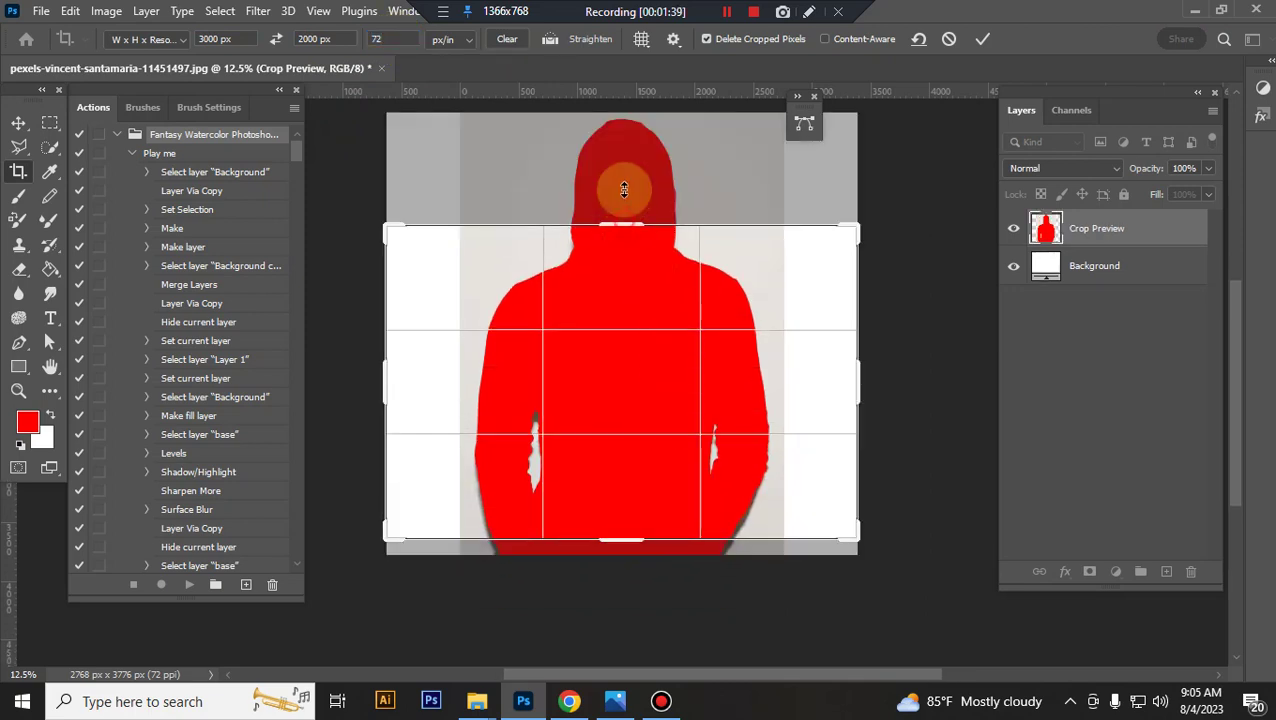
{"action": "left_click_drag", "start_coordinate": [624, 190], "coordinate": [624, 121]}
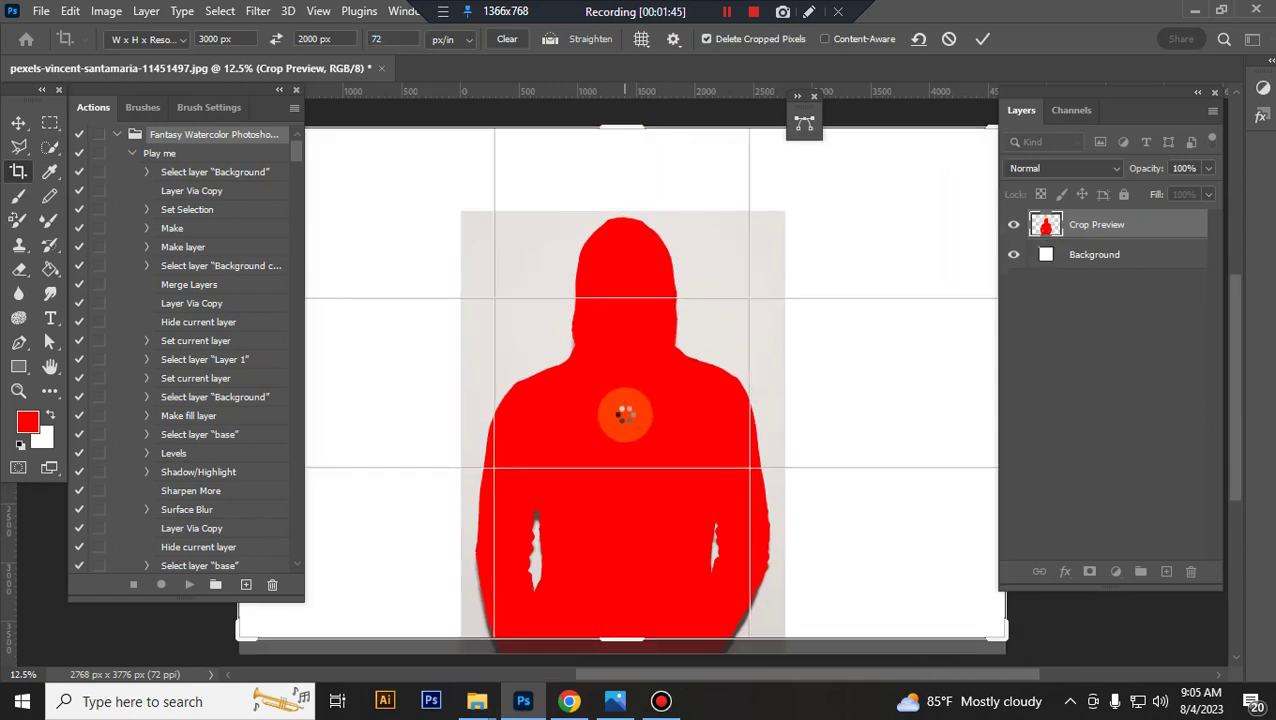
{"action": "double_click", "coordinate": [624, 420]}
Hide the paint layer, reset default colours, and play the 'Play me' watercolor action.
{"action": "left_click", "coordinate": [28, 123]}
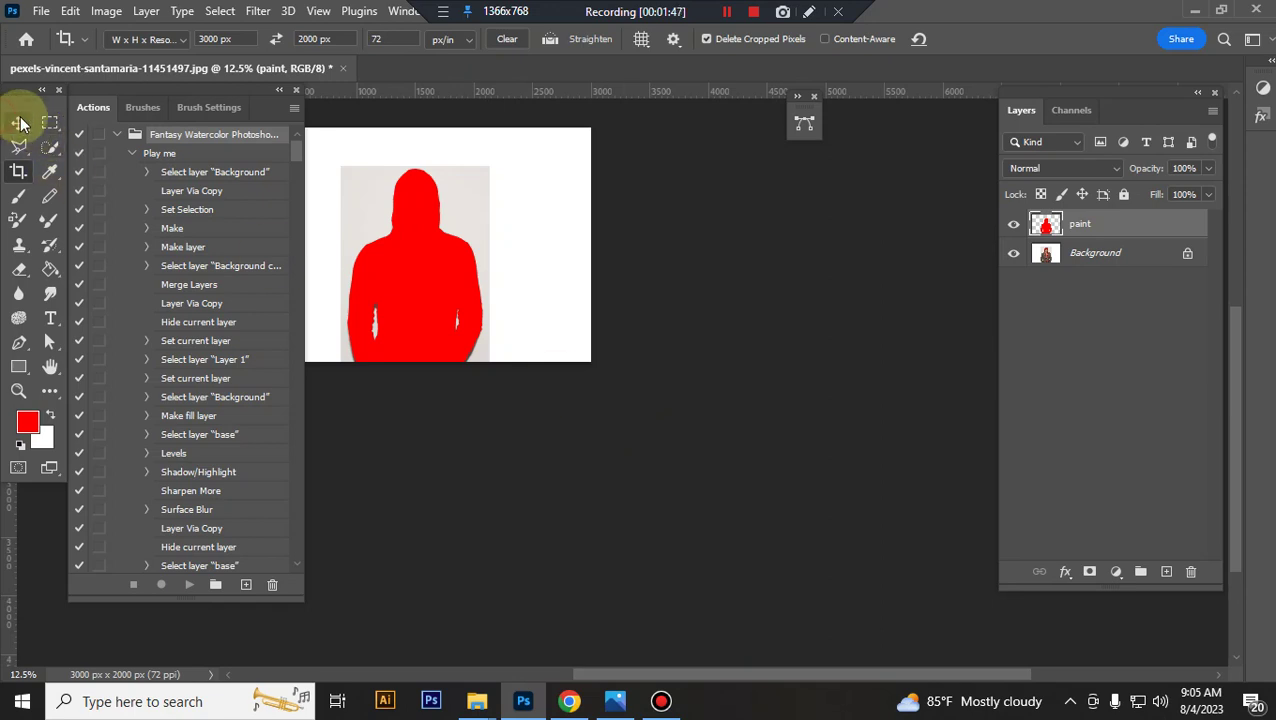
{"action": "left_click", "coordinate": [30, 126]}
{"action": "left_click", "coordinate": [1012, 226]}
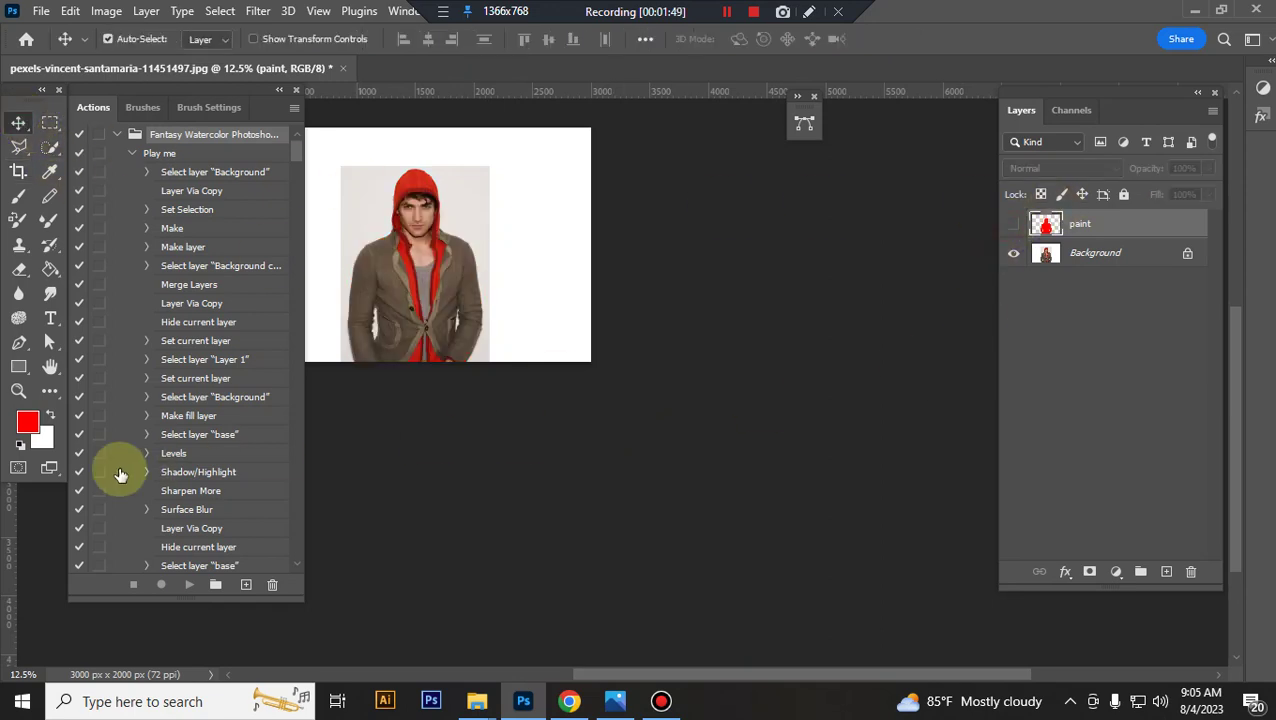
{"action": "left_click", "coordinate": [24, 442]}
{"action": "left_click", "coordinate": [160, 153]}
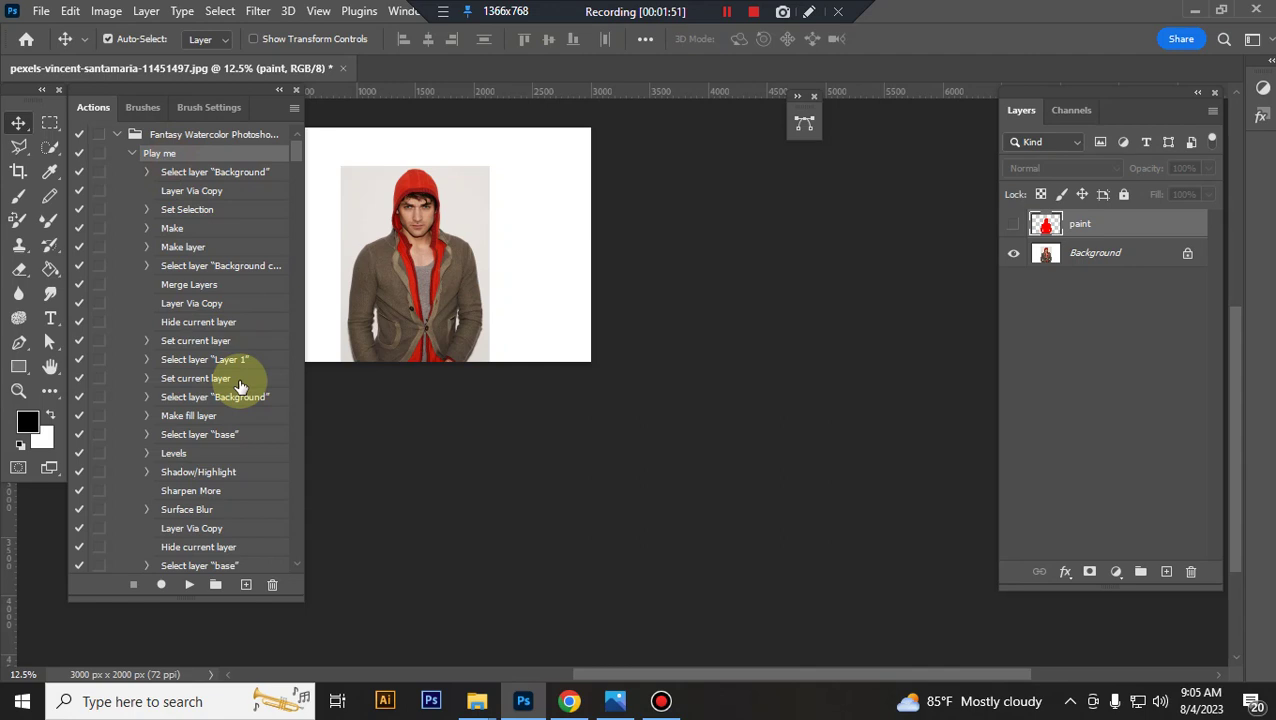
{"action": "left_click", "coordinate": [189, 584]}
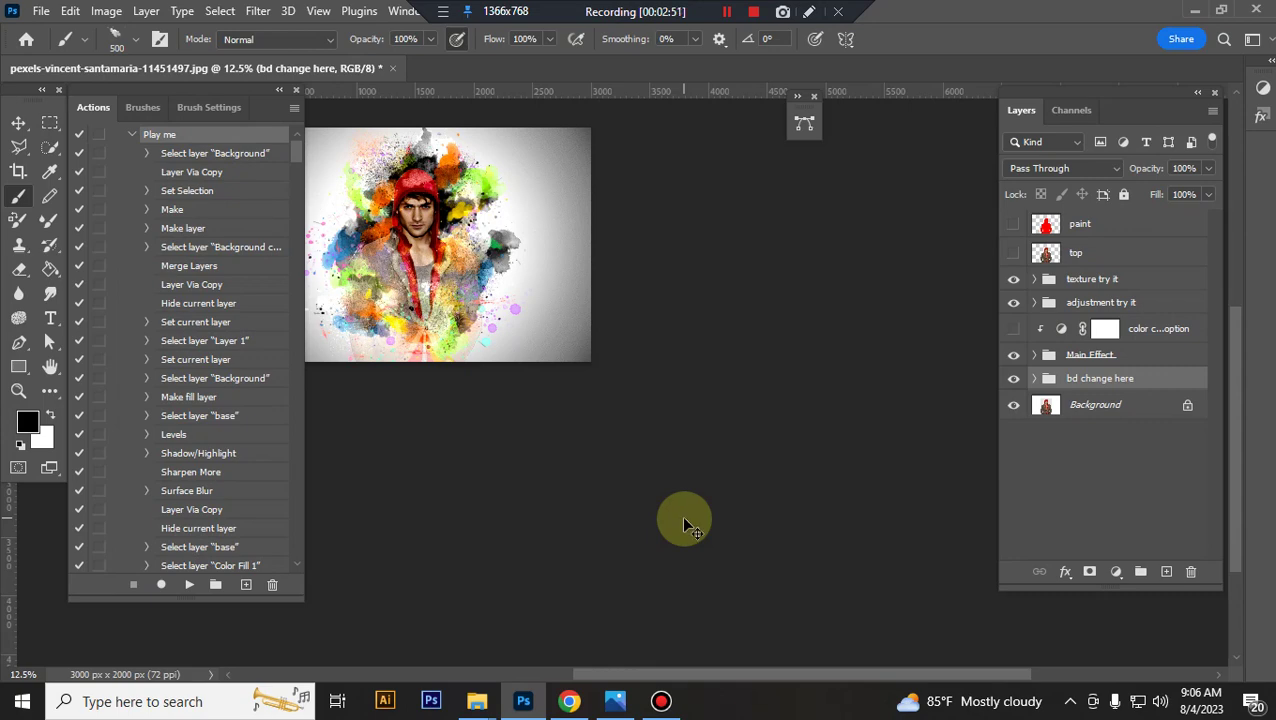
Select the texture try it group and zoom in on the man's face.
{"action": "scroll", "coordinate": [681, 515], "scroll_direction": "up", "scroll_amount": 3}
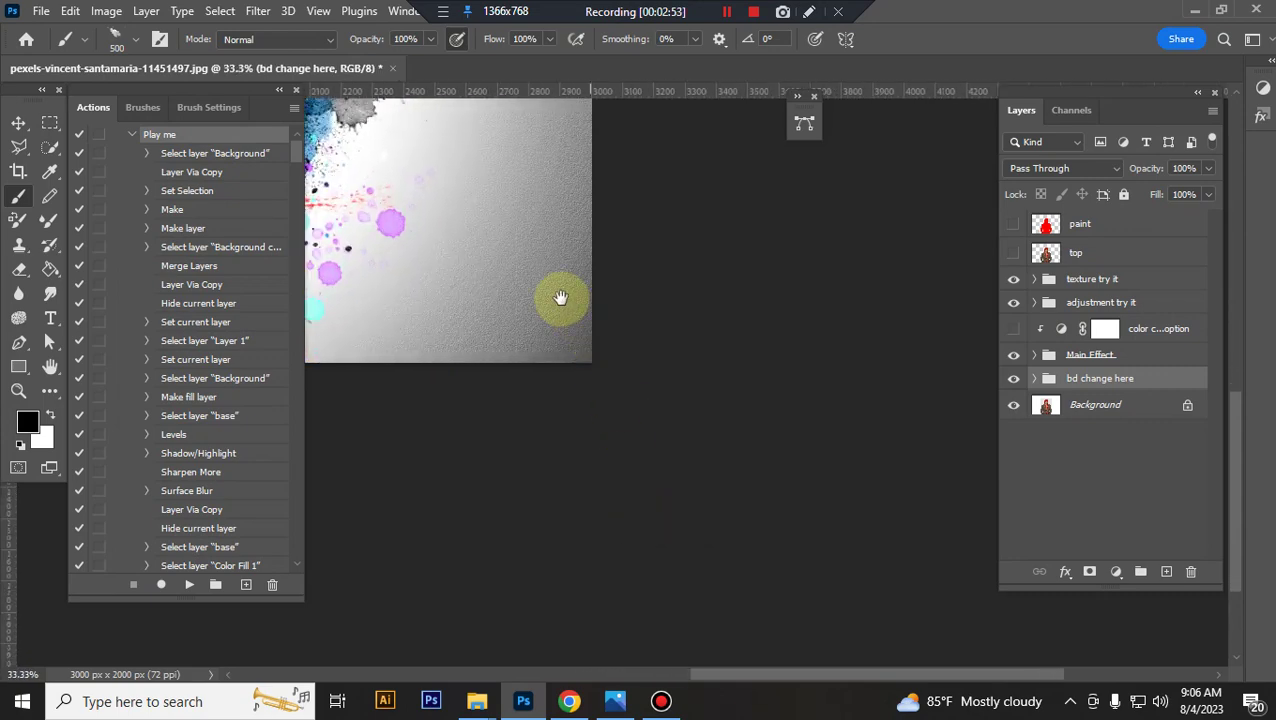
{"action": "left_click_drag", "start_coordinate": [561, 298], "coordinate": [748, 466]}
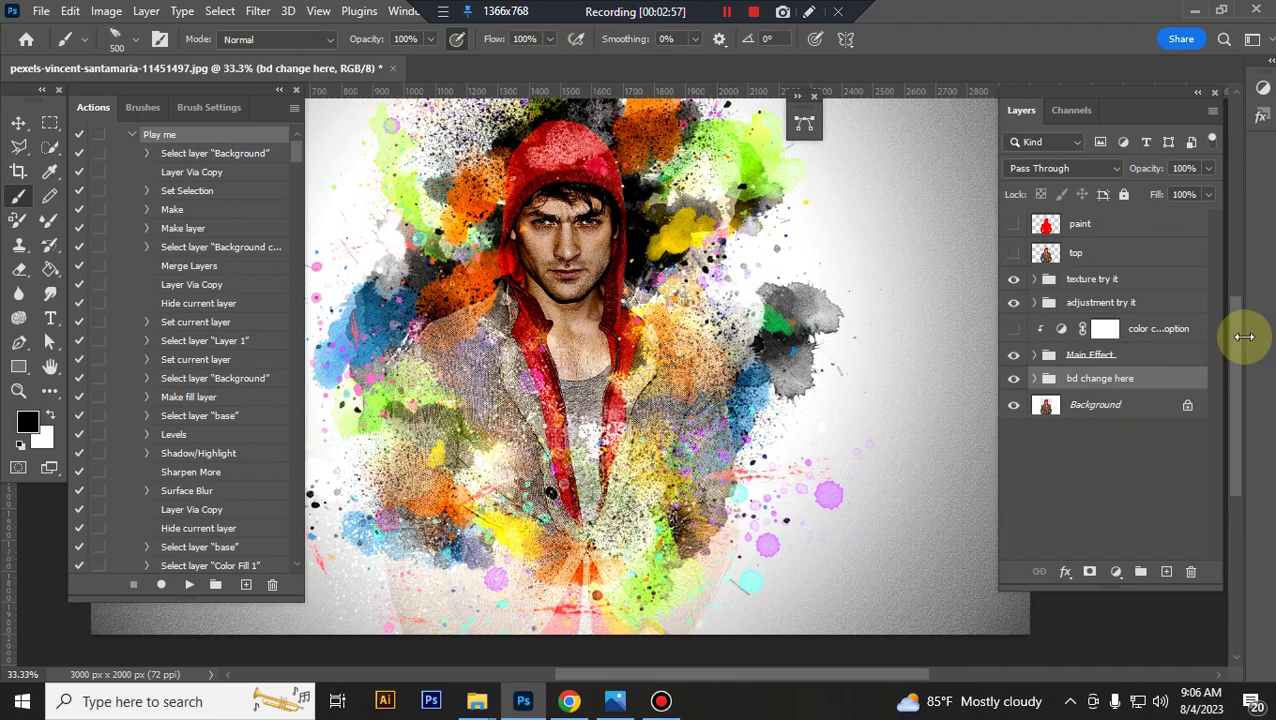
{"action": "left_click", "coordinate": [1140, 280]}
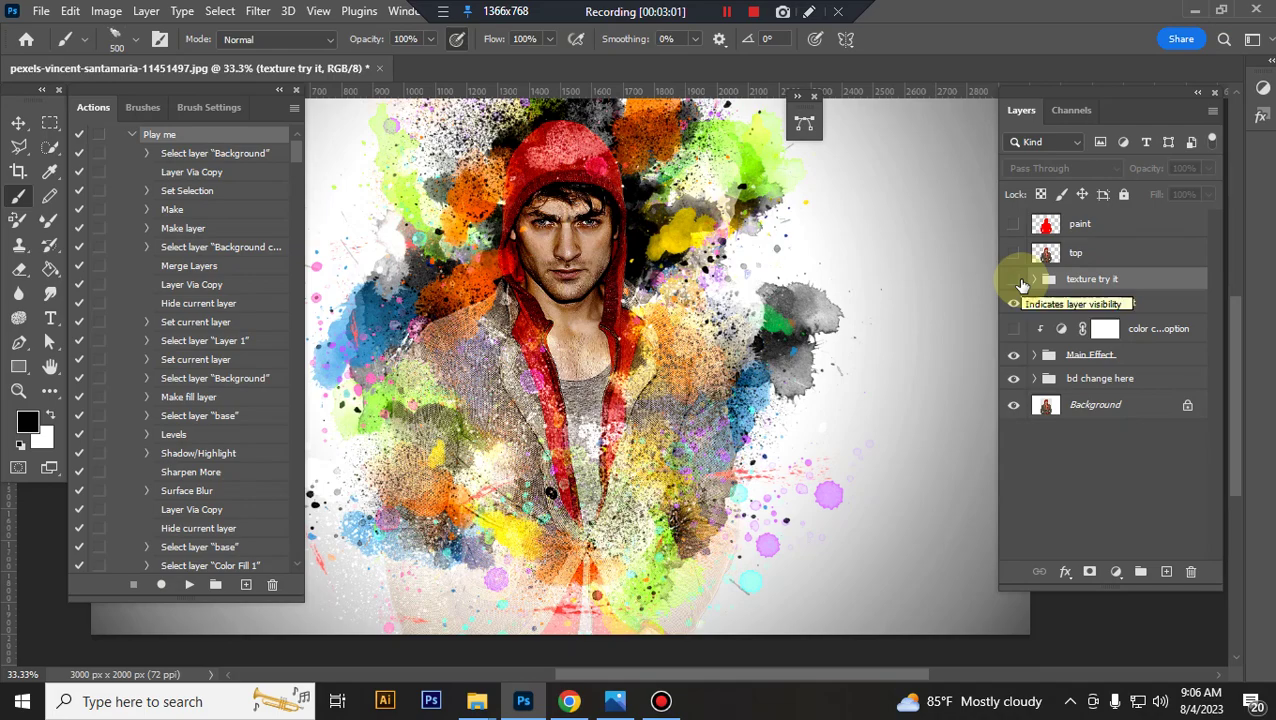
{"action": "key", "text": "ctrl+plus"}
{"action": "key", "text": "ctrl+plus"}
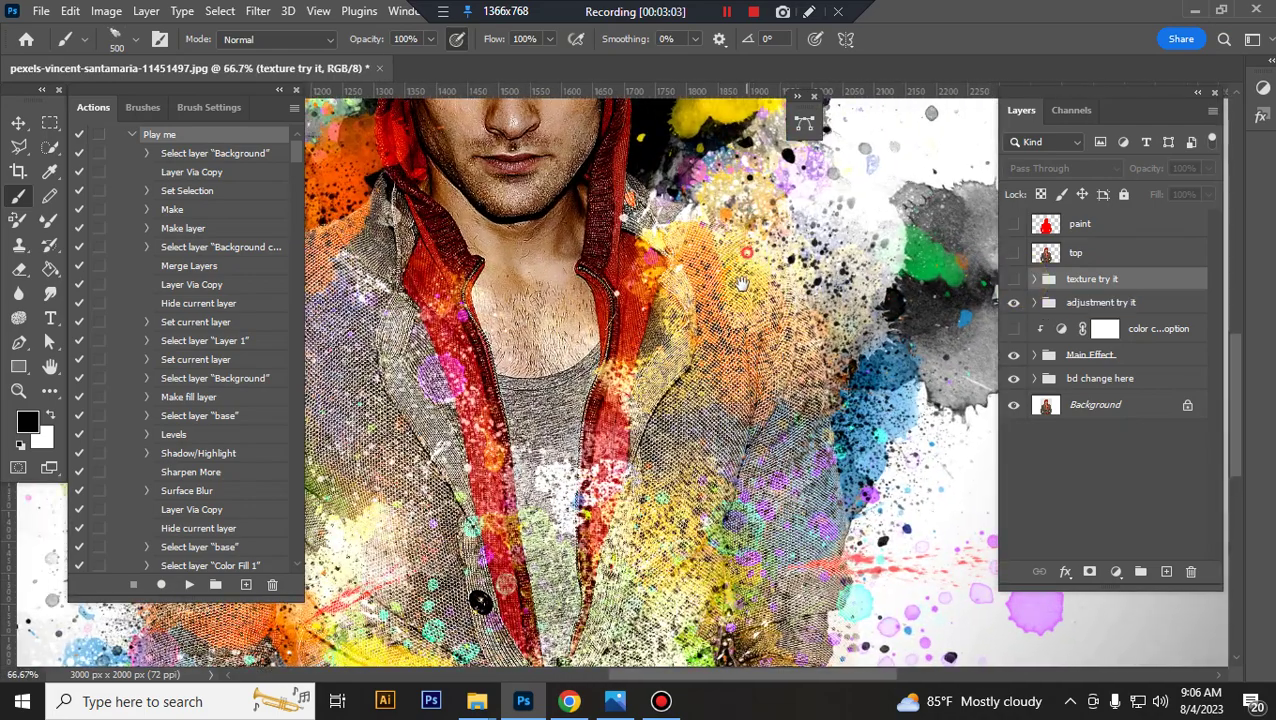
{"action": "left_click_drag", "start_coordinate": [741, 284], "coordinate": [776, 464]}
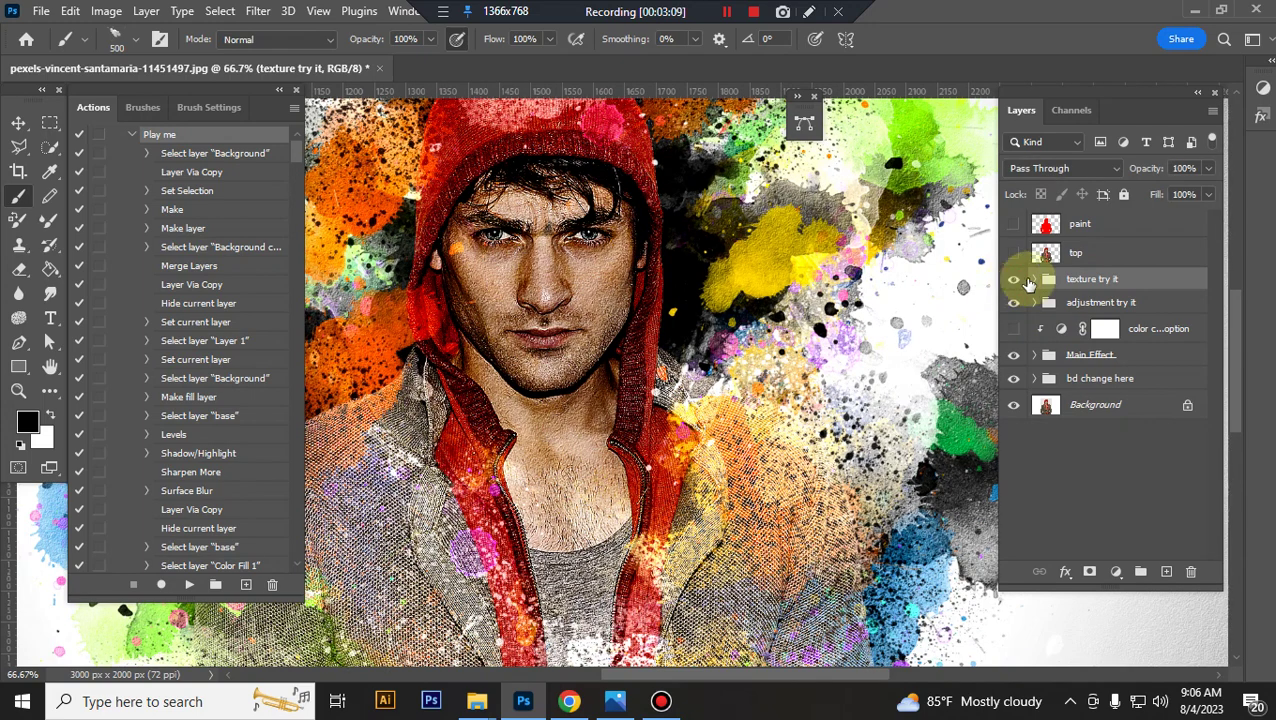
Compare textures t 2, t 3 and t 4, settling on t 1, then collapse the group.
{"action": "left_click", "coordinate": [1034, 280]}
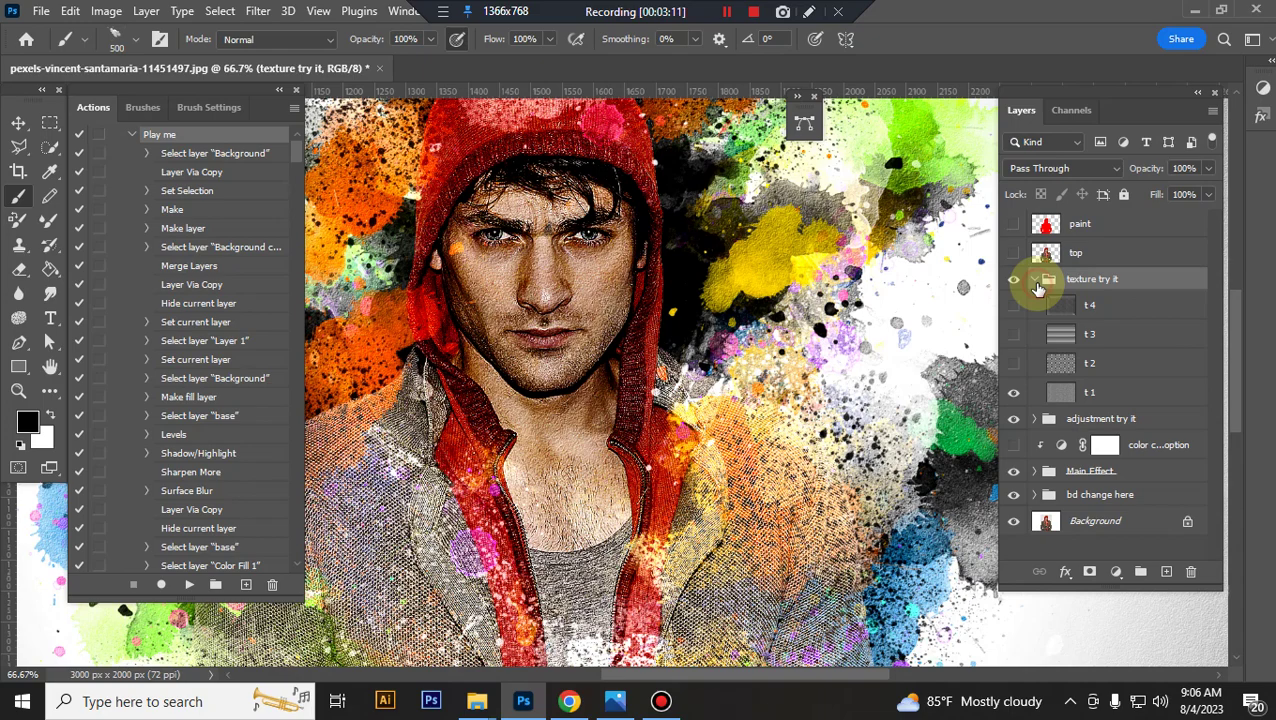
{"action": "left_click", "coordinate": [1014, 364]}
{"action": "key", "text": "ctrl+minus"}
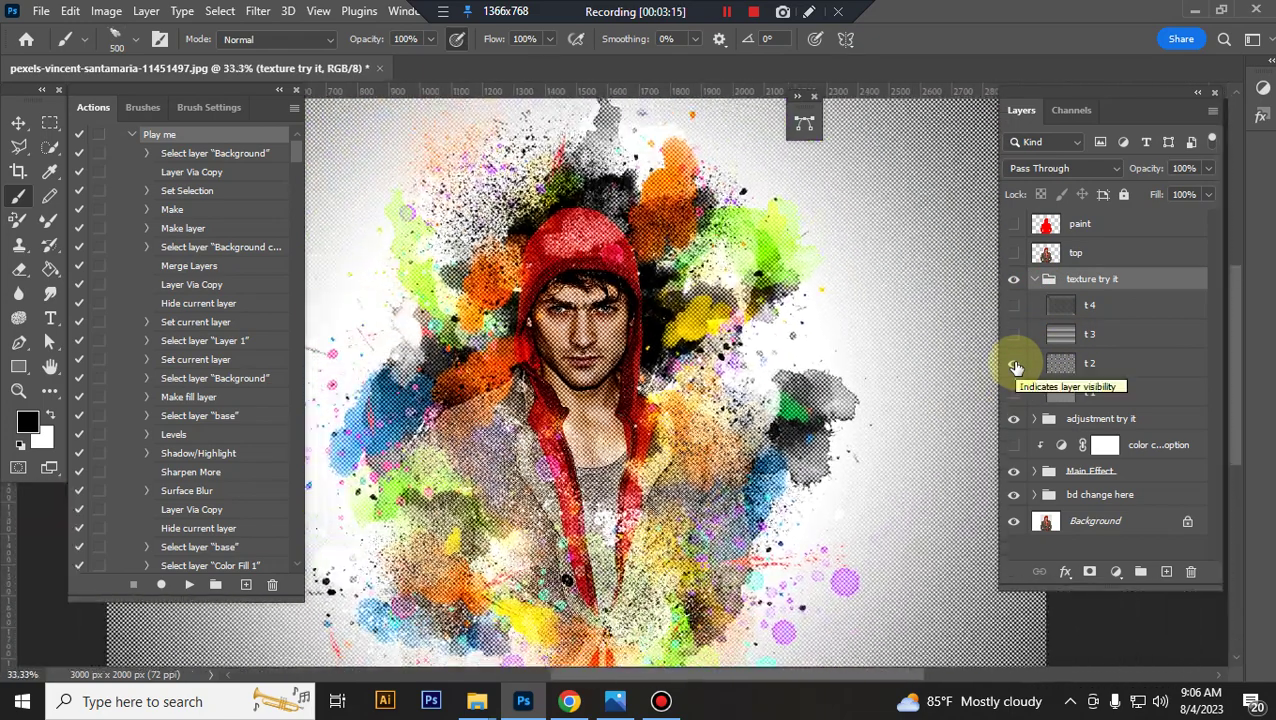
{"action": "scroll", "coordinate": [917, 359], "scroll_direction": "down", "scroll_amount": 1}
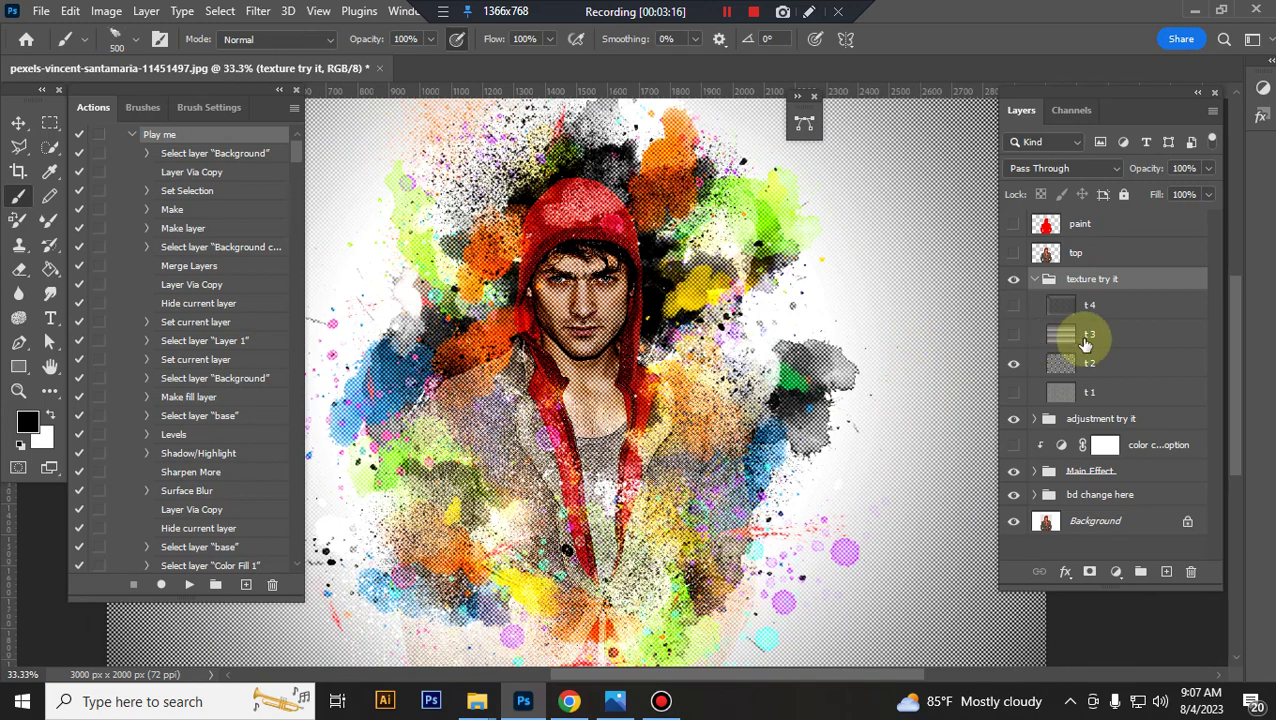
{"action": "left_click", "coordinate": [1014, 363]}
{"action": "left_click", "coordinate": [1014, 335]}
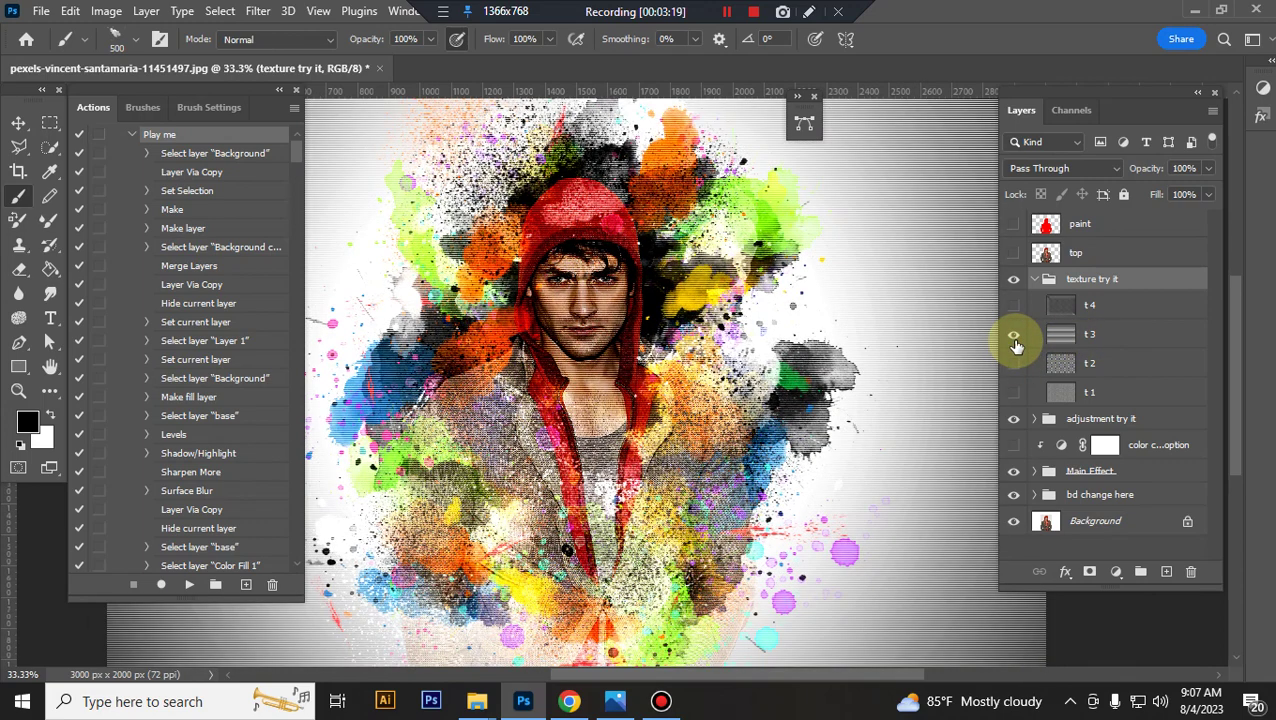
{"action": "left_click", "coordinate": [1015, 312]}
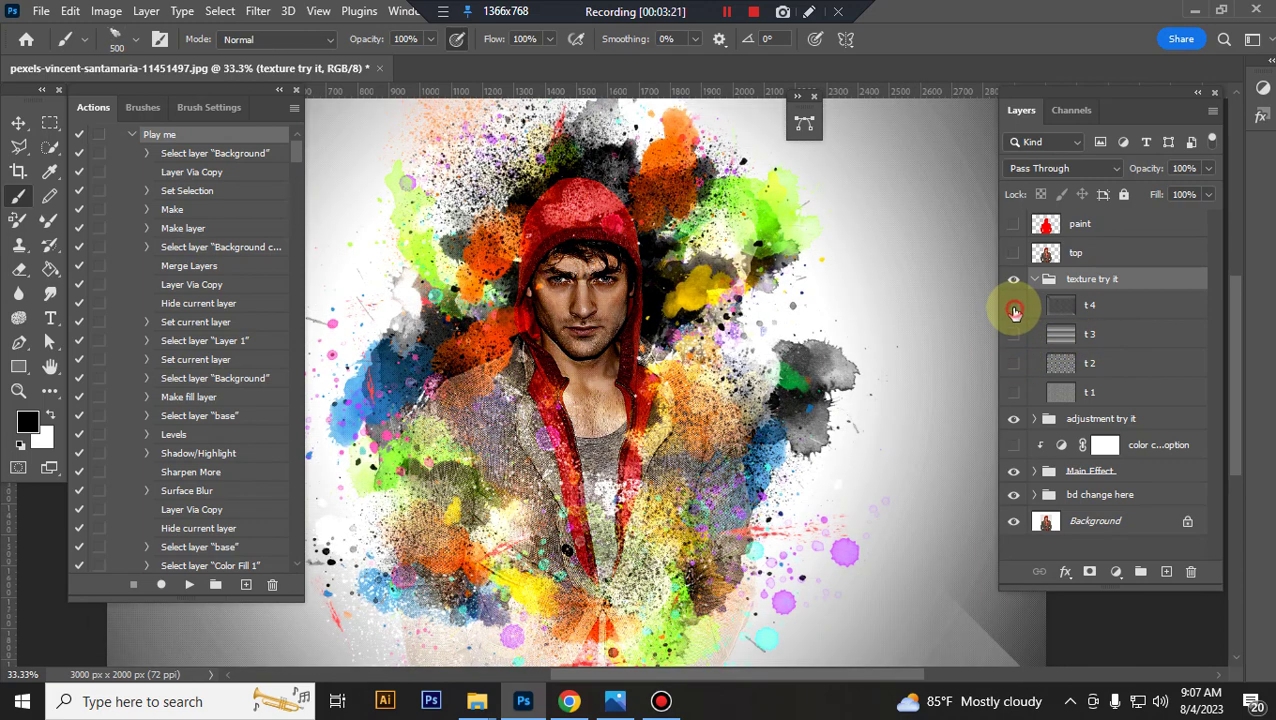
{"action": "left_click", "coordinate": [1014, 393]}
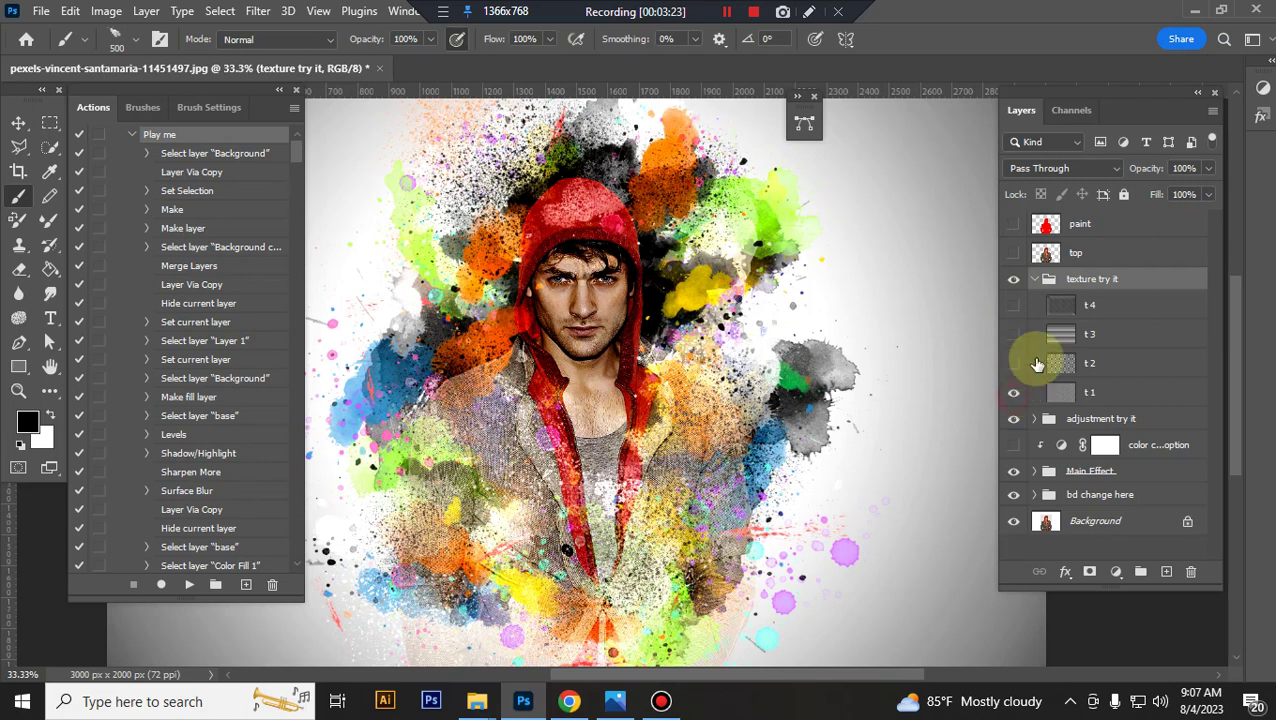
{"action": "left_click", "coordinate": [1034, 281]}
Toggle the adjustment try it group off and on to compare, leaving it visible.
{"action": "left_click", "coordinate": [1040, 303]}
{"action": "left_click", "coordinate": [1014, 303]}
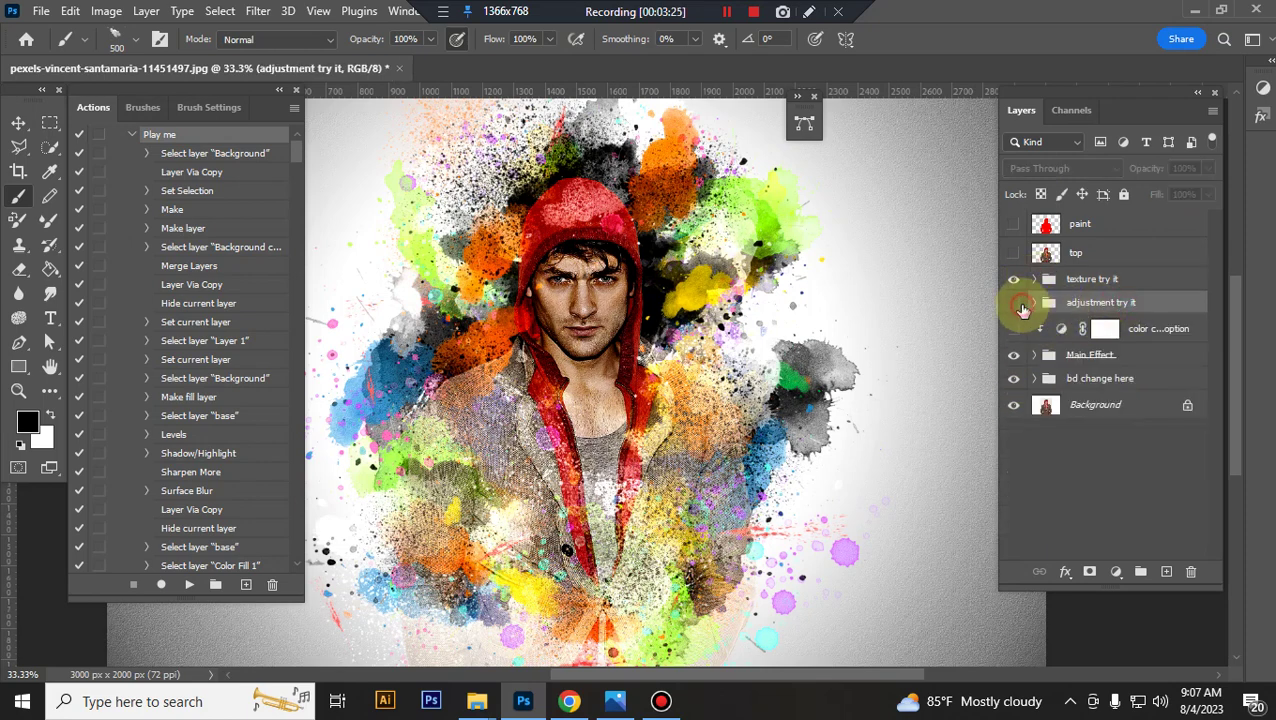
{"action": "left_click", "coordinate": [1019, 304]}
{"action": "left_click", "coordinate": [1019, 304]}
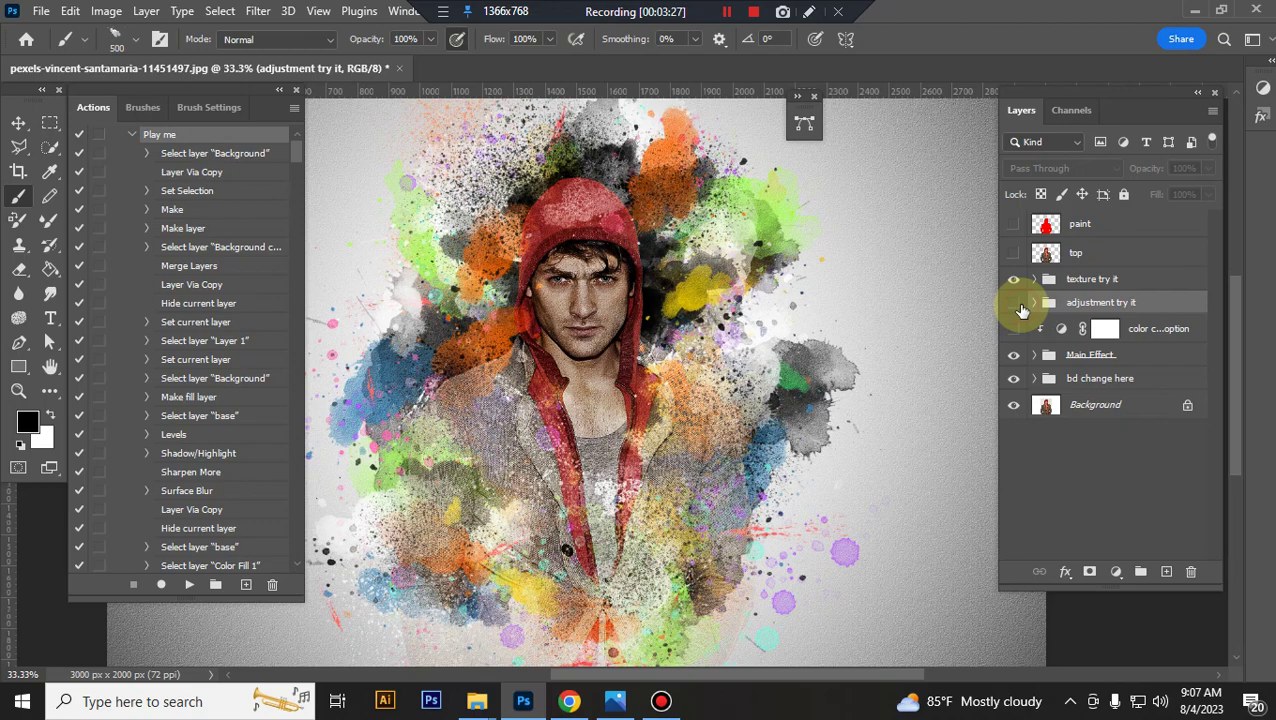
{"action": "left_click", "coordinate": [1017, 305]}
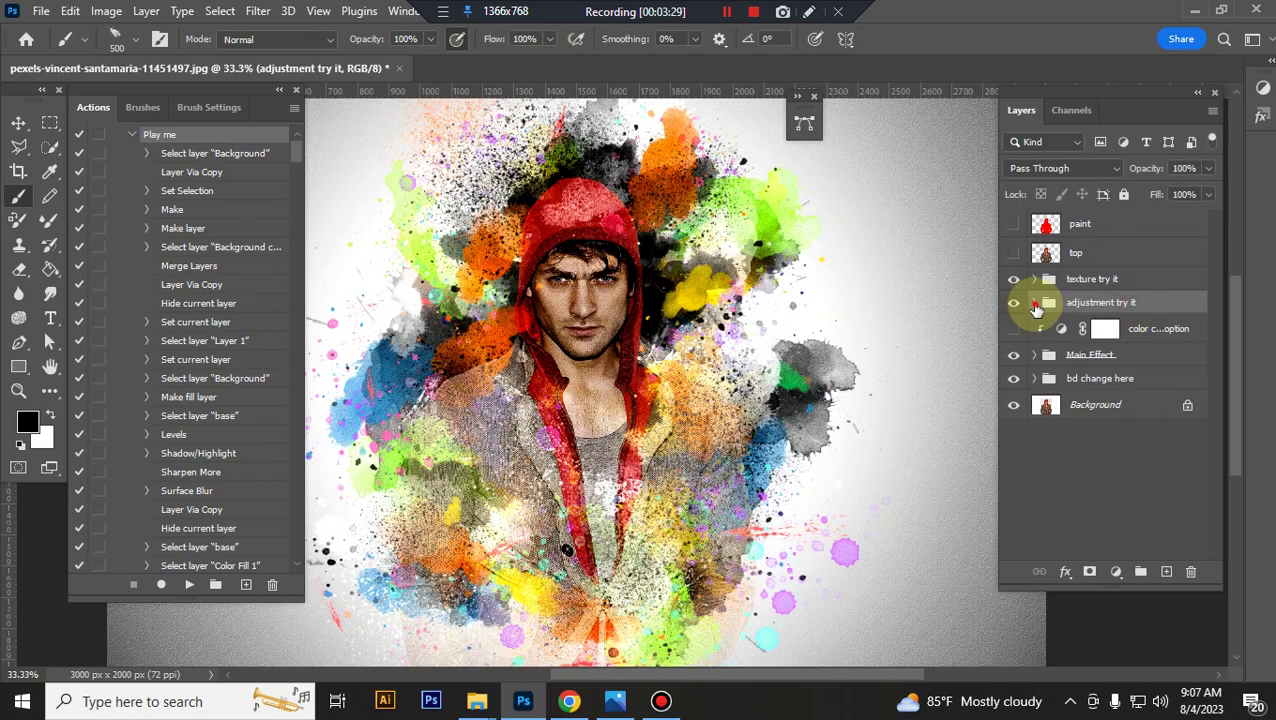
Review its Hue/Saturation, Vibrance, Curves, Levels (20, 238) and Brightness/Contrast (-33) settings.
{"action": "left_click", "coordinate": [1034, 303]}
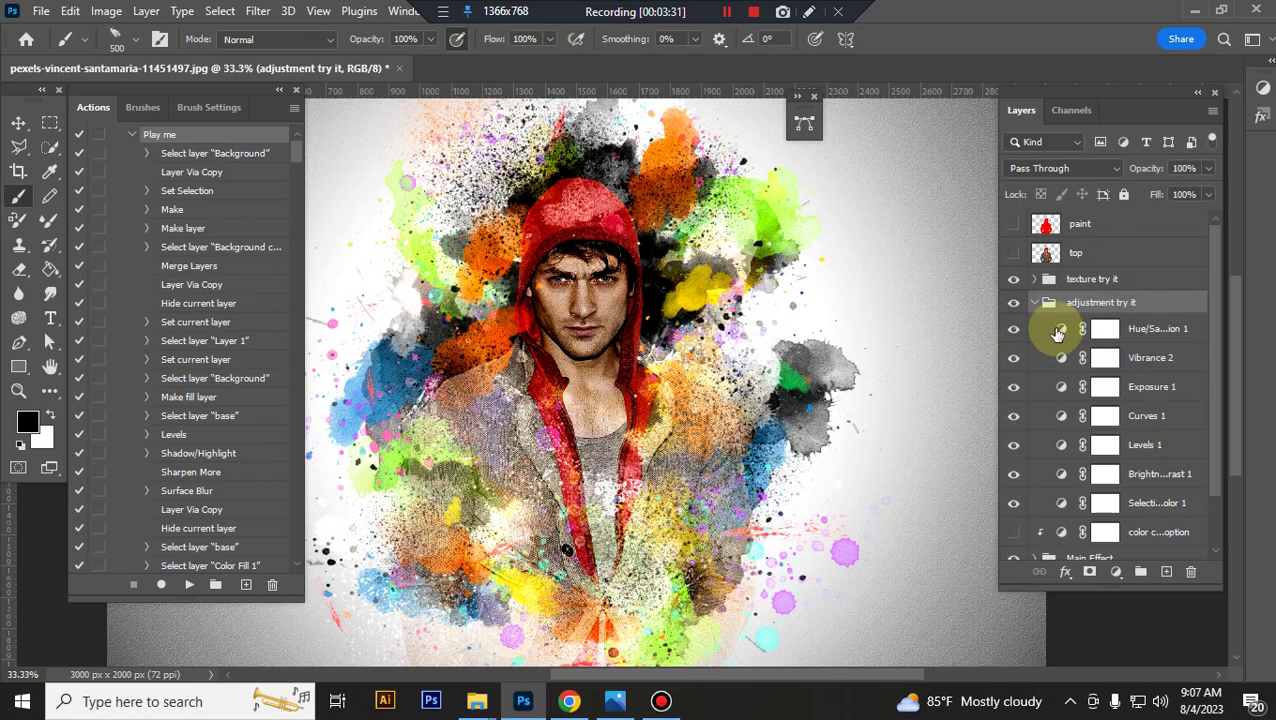
{"action": "double_click", "coordinate": [1062, 331]}
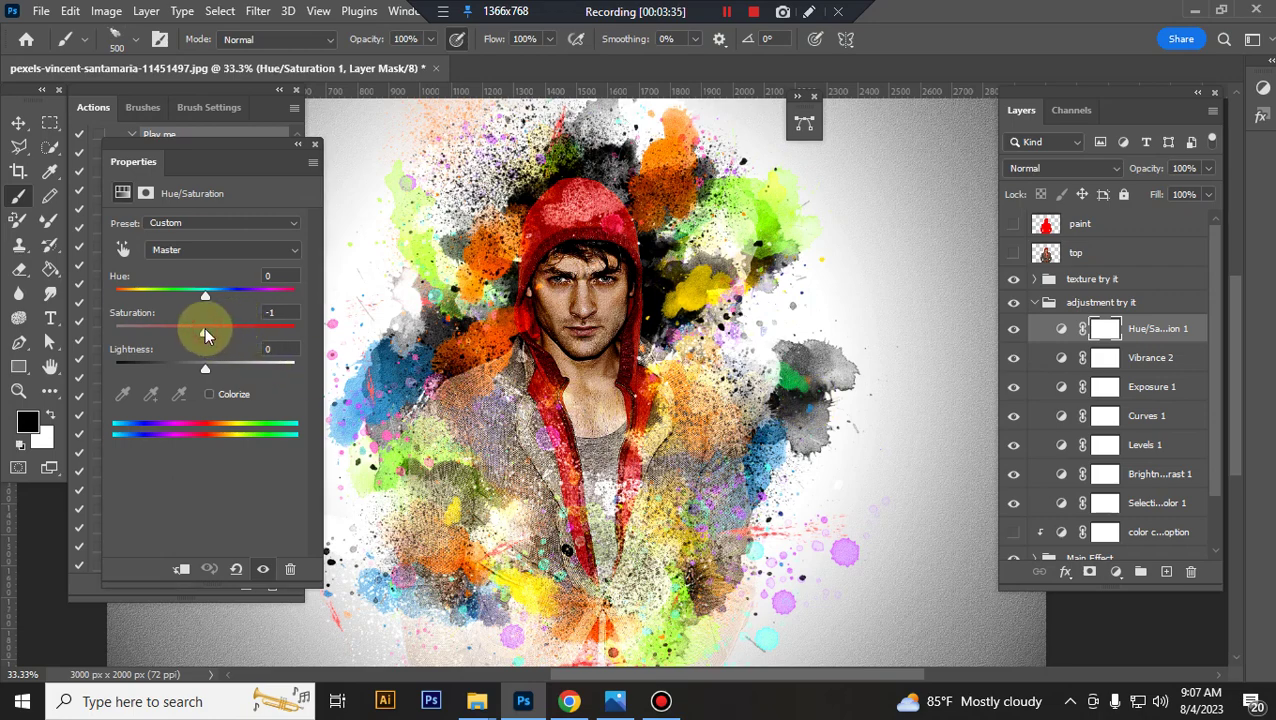
{"action": "left_click", "coordinate": [1061, 357]}
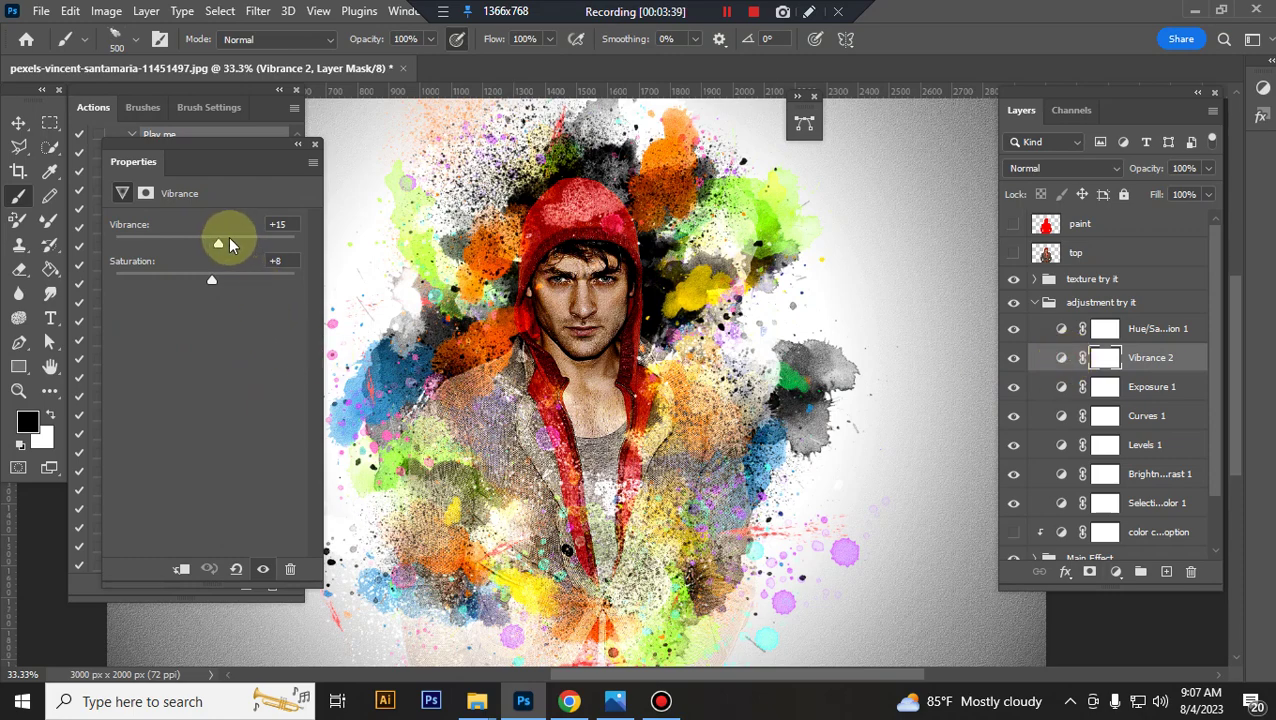
{"action": "left_click", "coordinate": [1058, 420]}
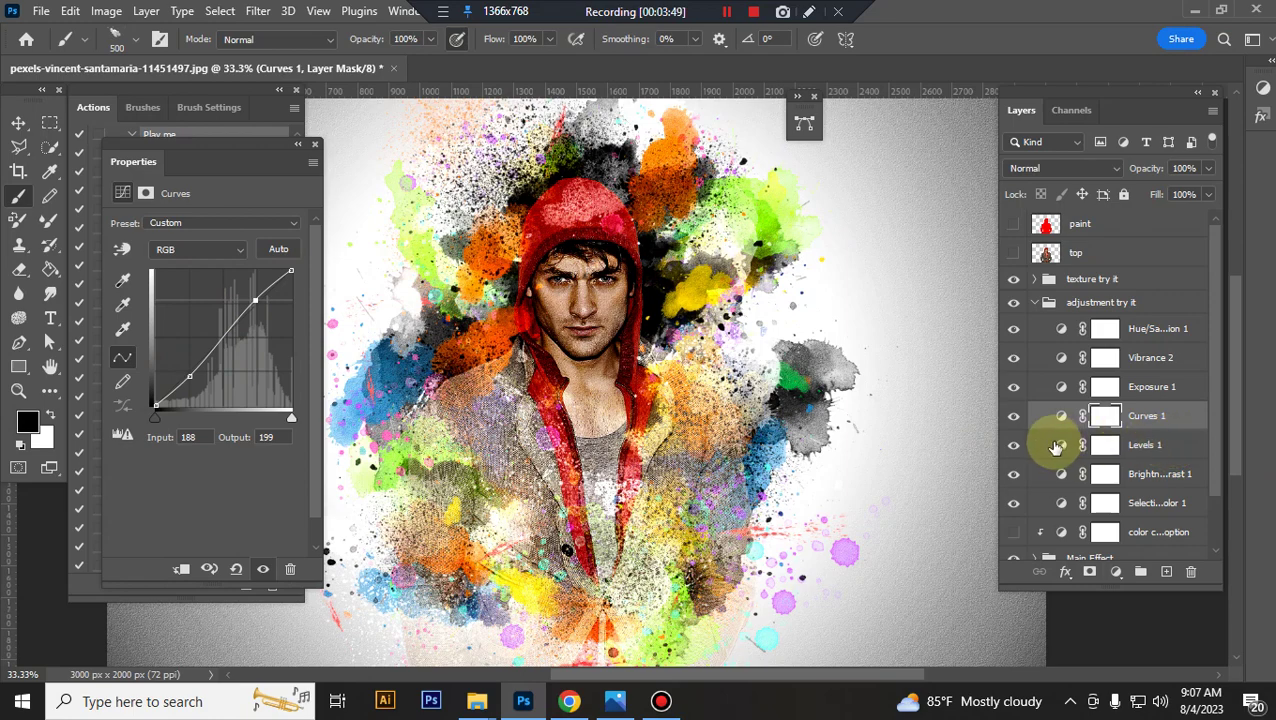
{"action": "left_click", "coordinate": [1062, 449]}
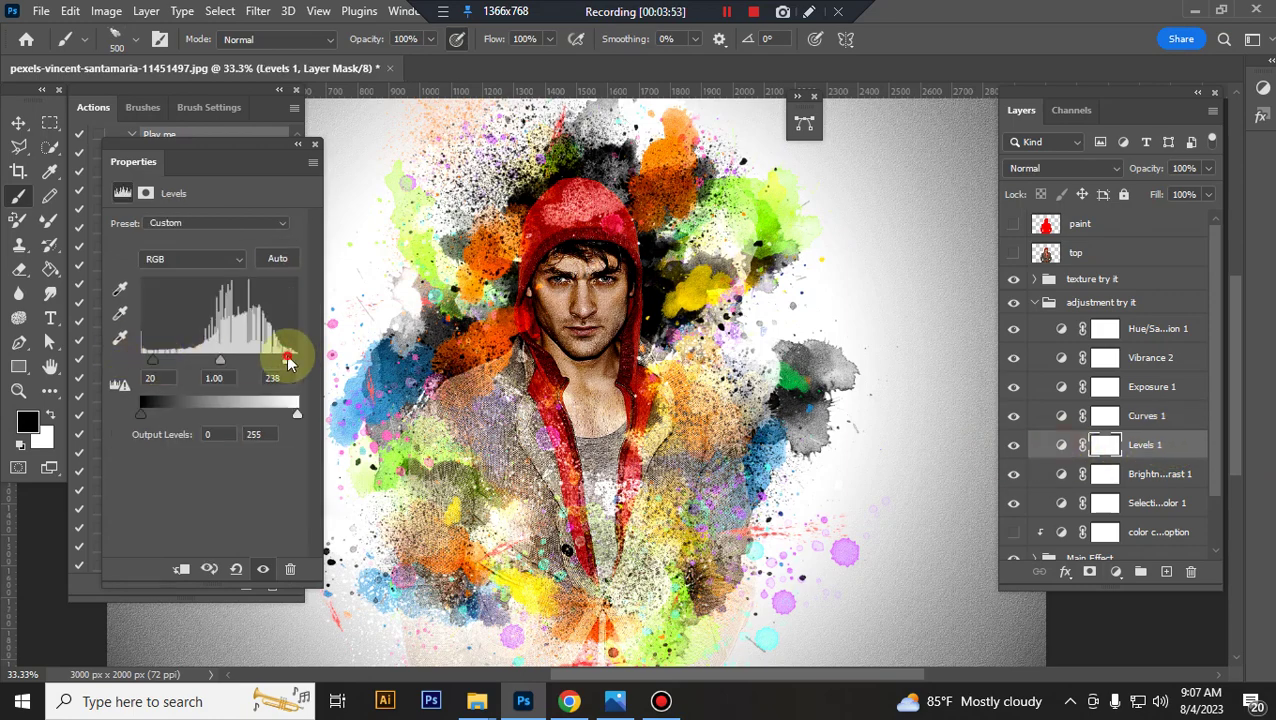
{"action": "left_click", "coordinate": [1063, 475]}
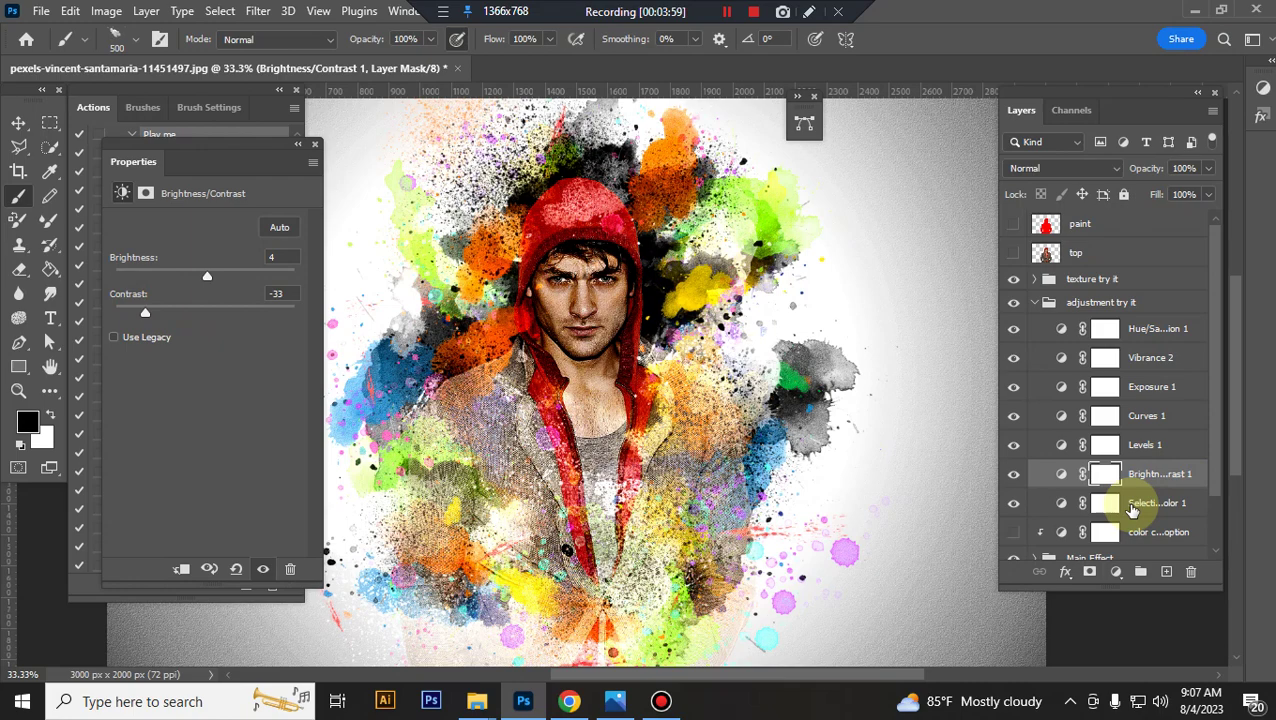
{"action": "left_click", "coordinate": [1034, 302]}
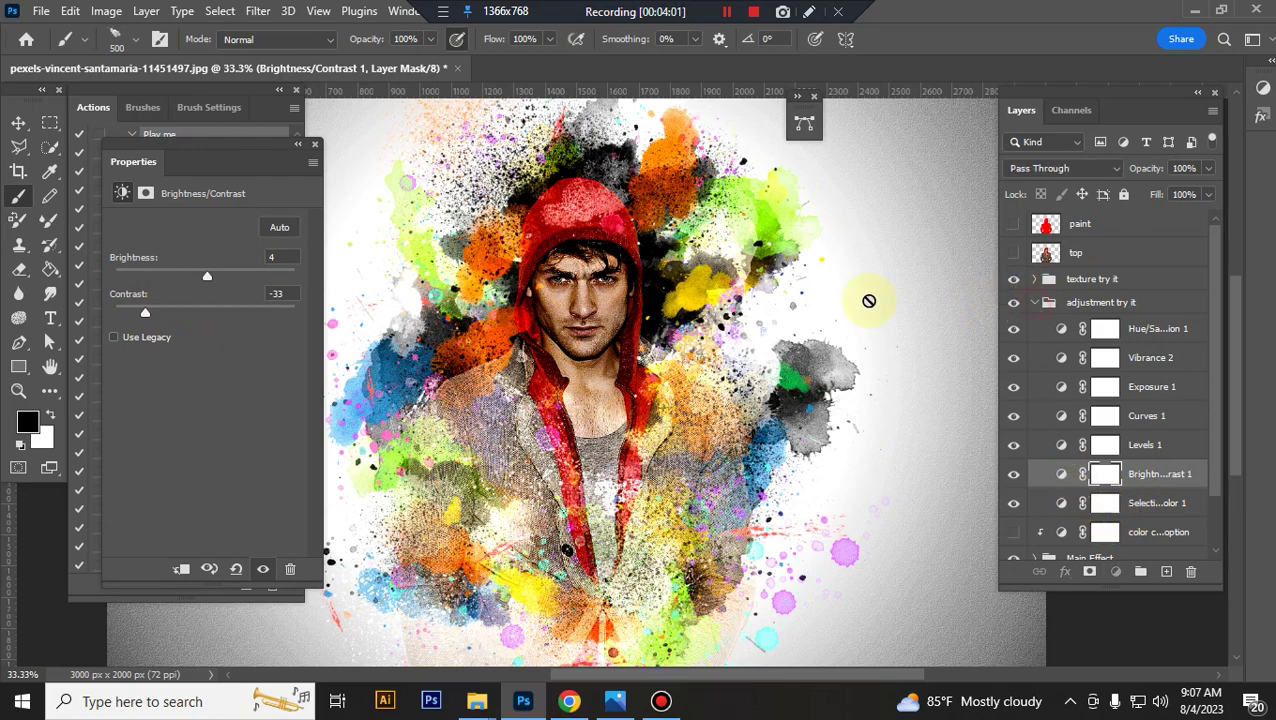
{"action": "left_click", "coordinate": [315, 149]}
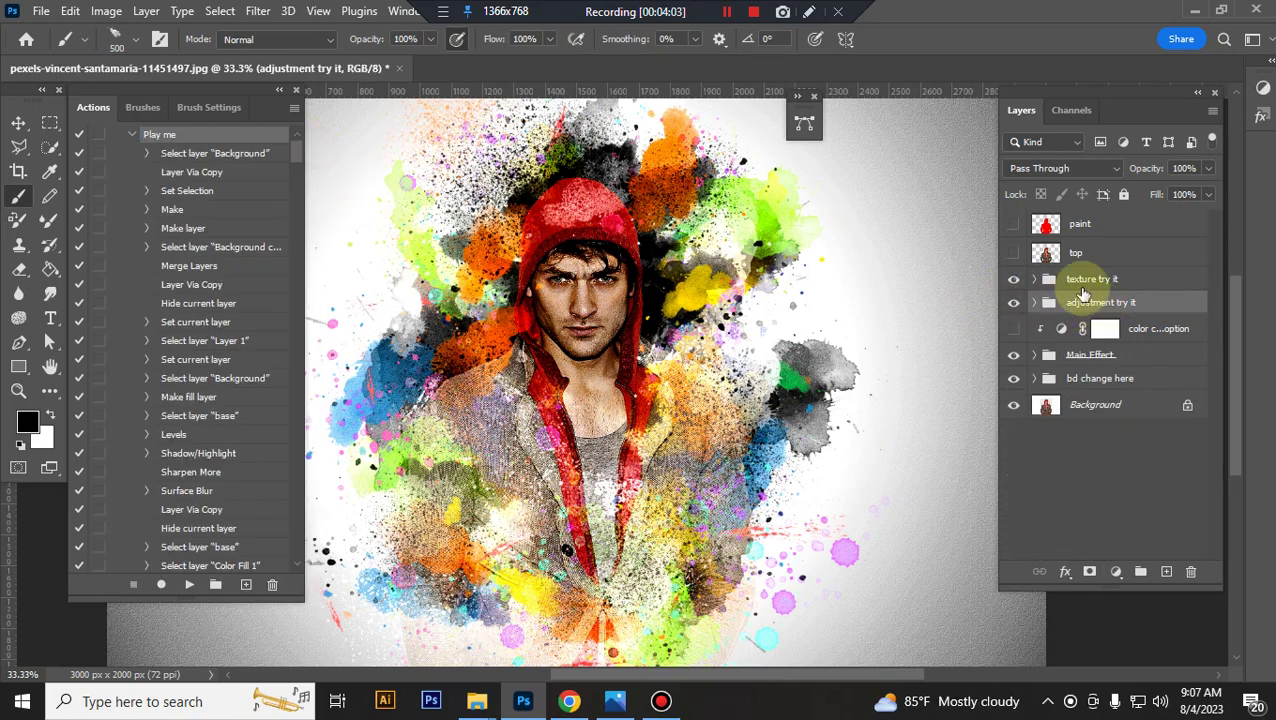
Turn on the color change option layer and shift its hue to +85.
{"action": "left_click", "coordinate": [727, 12]}
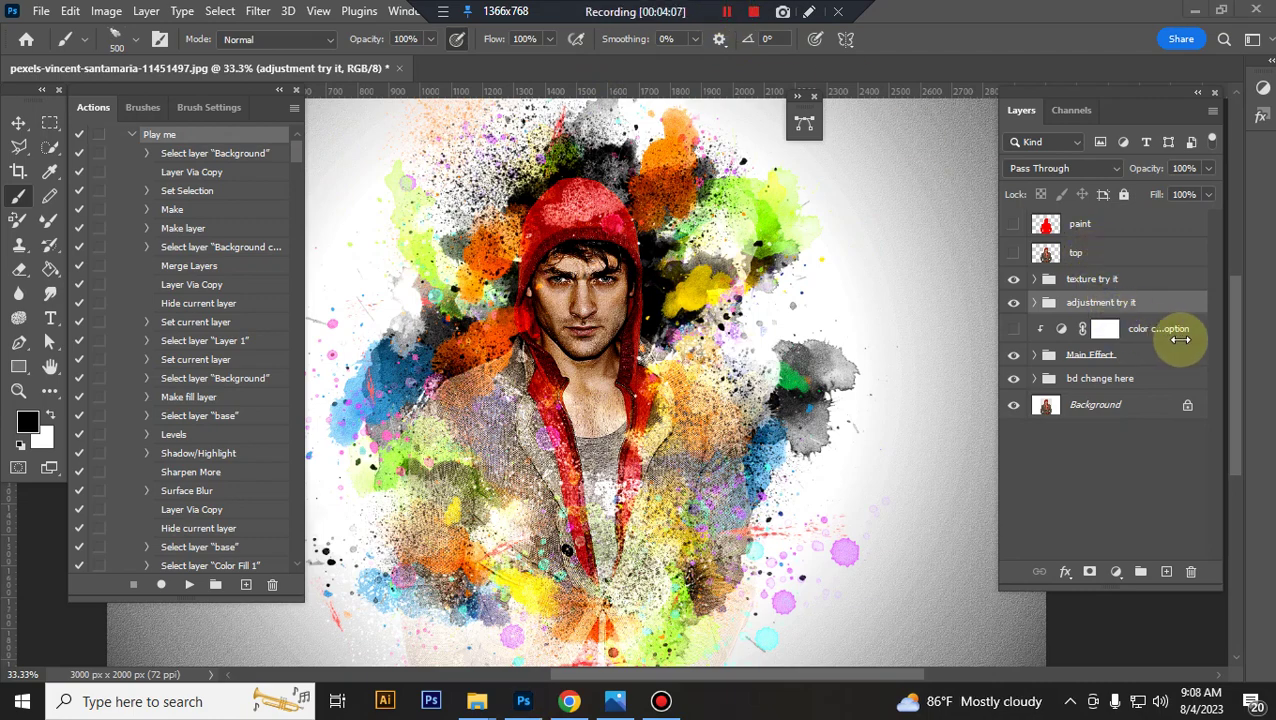
{"action": "left_click", "coordinate": [1015, 331]}
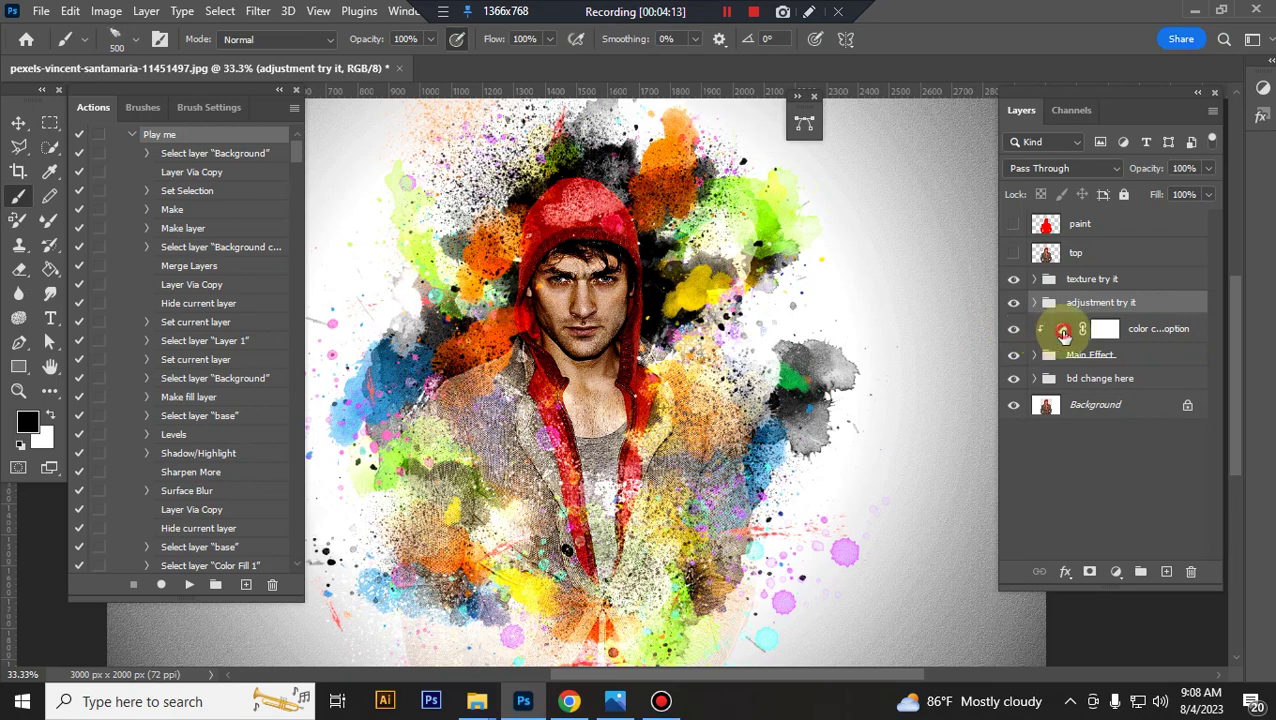
{"action": "double_click", "coordinate": [1062, 328]}
{"action": "left_click", "coordinate": [212, 296]}
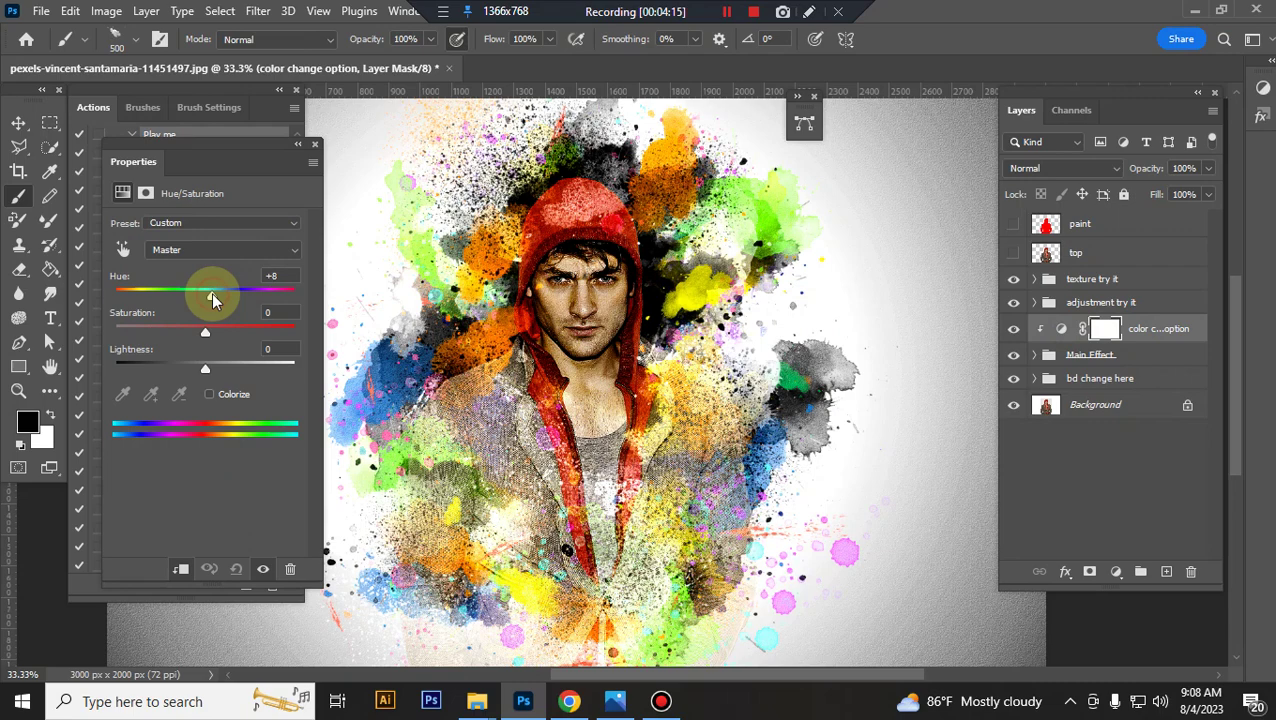
{"action": "left_click_drag", "start_coordinate": [211, 293], "coordinate": [260, 294]}
{"action": "left_click", "coordinate": [314, 143]}
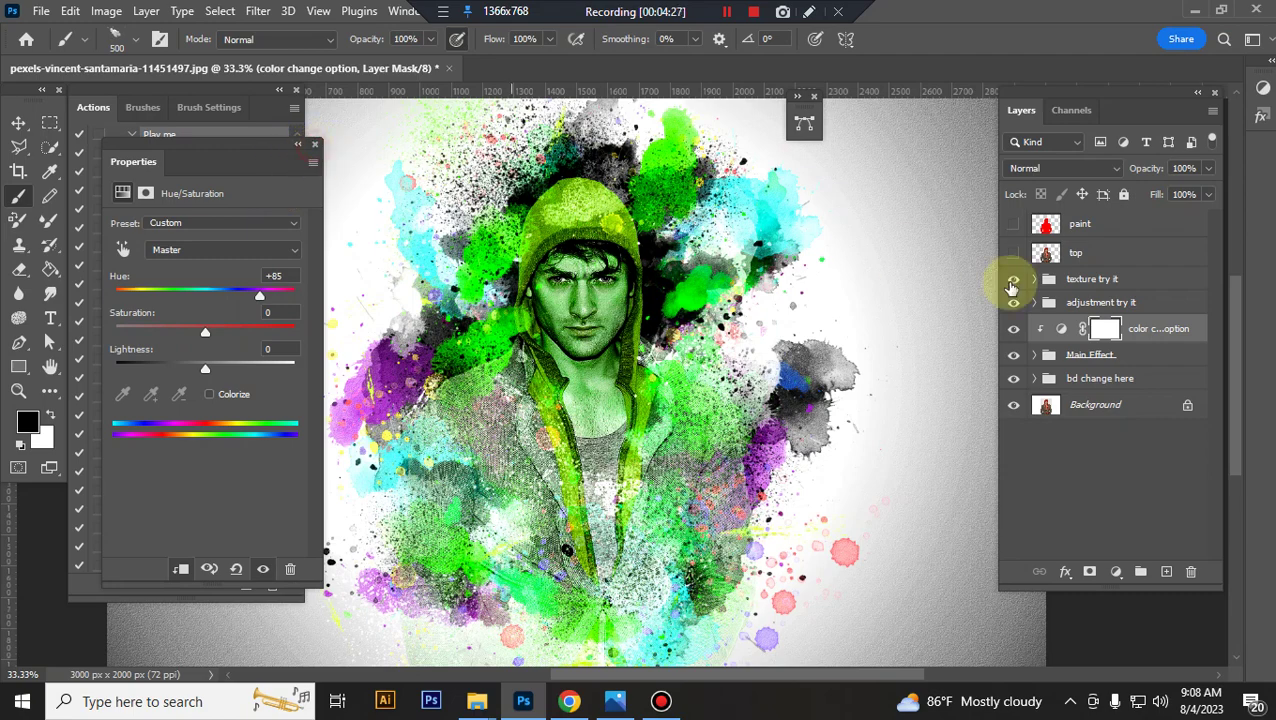
Hide the color change option layer, expand Main Effect, and toggle Vibrance 1 to compare.
{"action": "left_click", "coordinate": [1015, 329]}
{"action": "left_click", "coordinate": [1080, 356]}
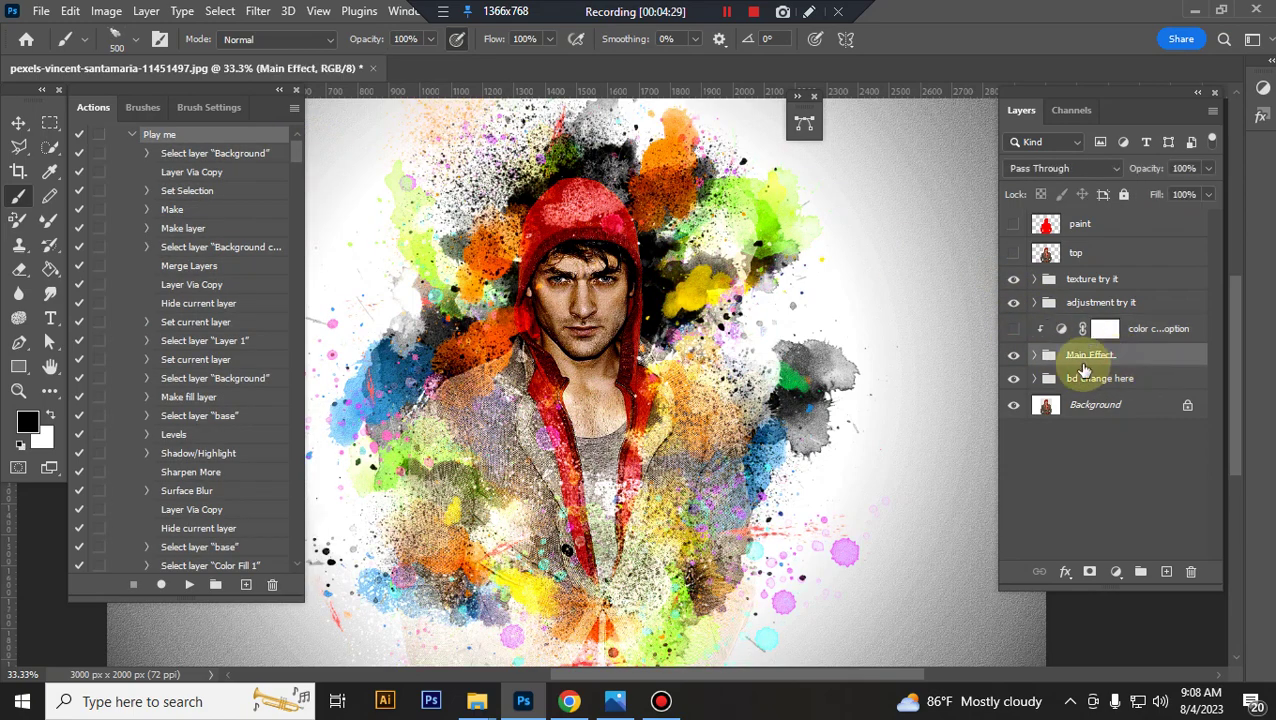
{"action": "left_click", "coordinate": [1035, 356]}
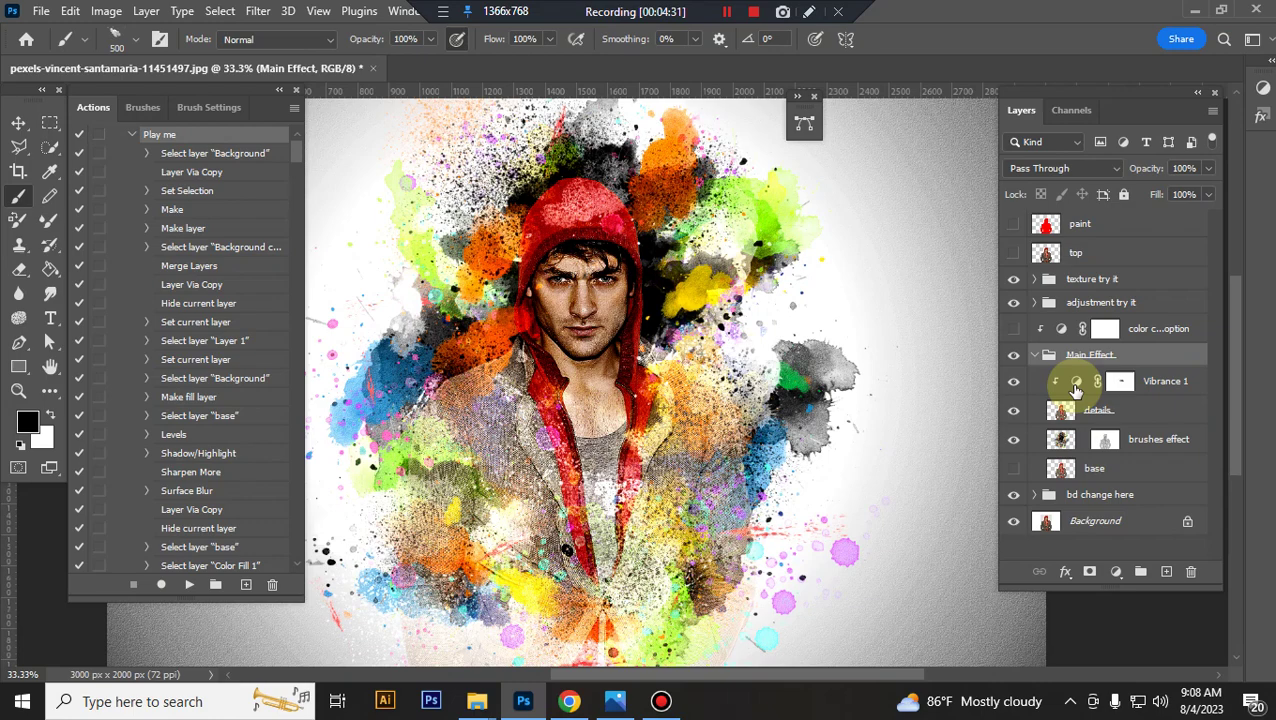
{"action": "left_click", "coordinate": [1015, 388]}
{"action": "left_click", "coordinate": [1015, 388]}
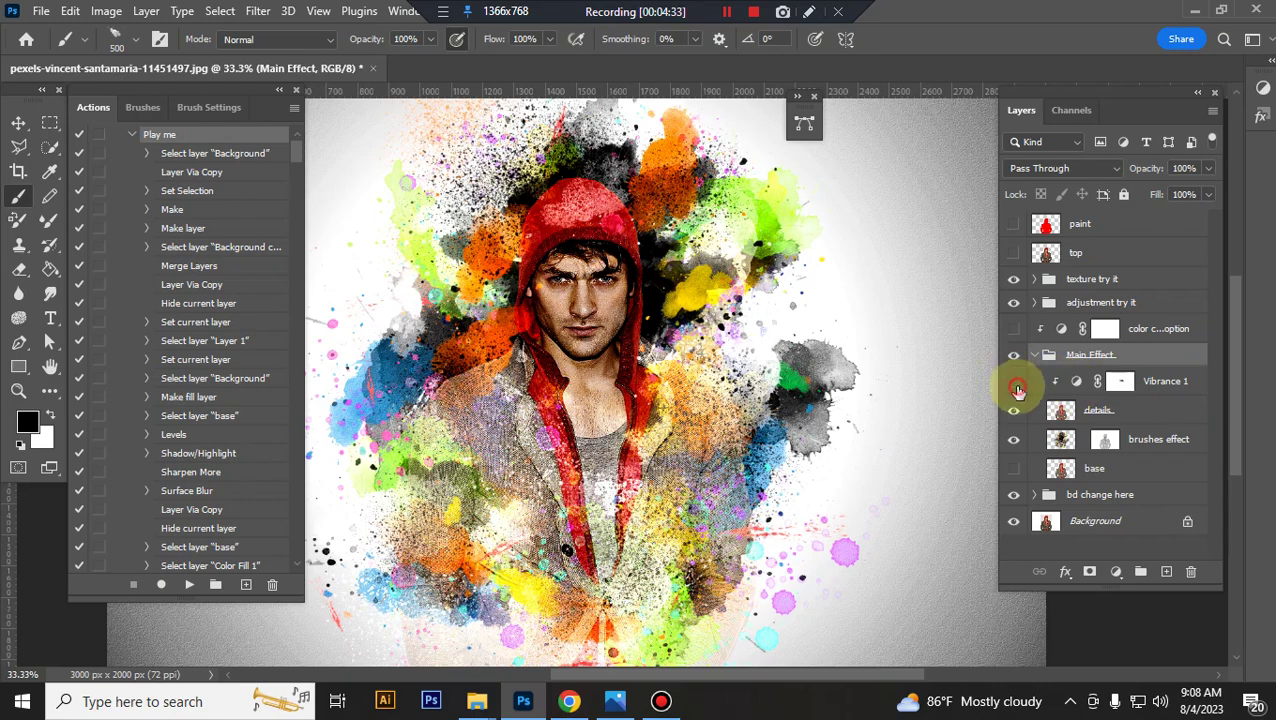
{"action": "left_click", "coordinate": [1015, 388]}
{"action": "left_click", "coordinate": [1015, 388]}
{"action": "left_click", "coordinate": [1017, 388]}
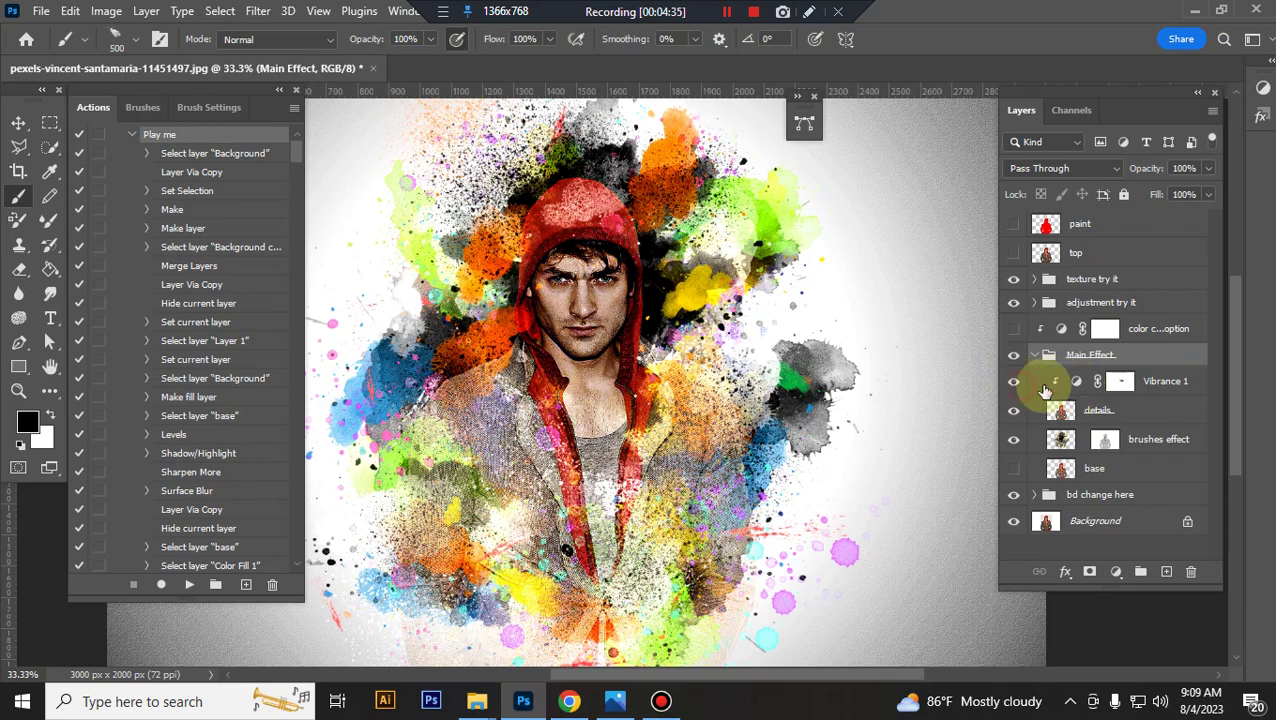
{"action": "left_click", "coordinate": [1018, 386]}
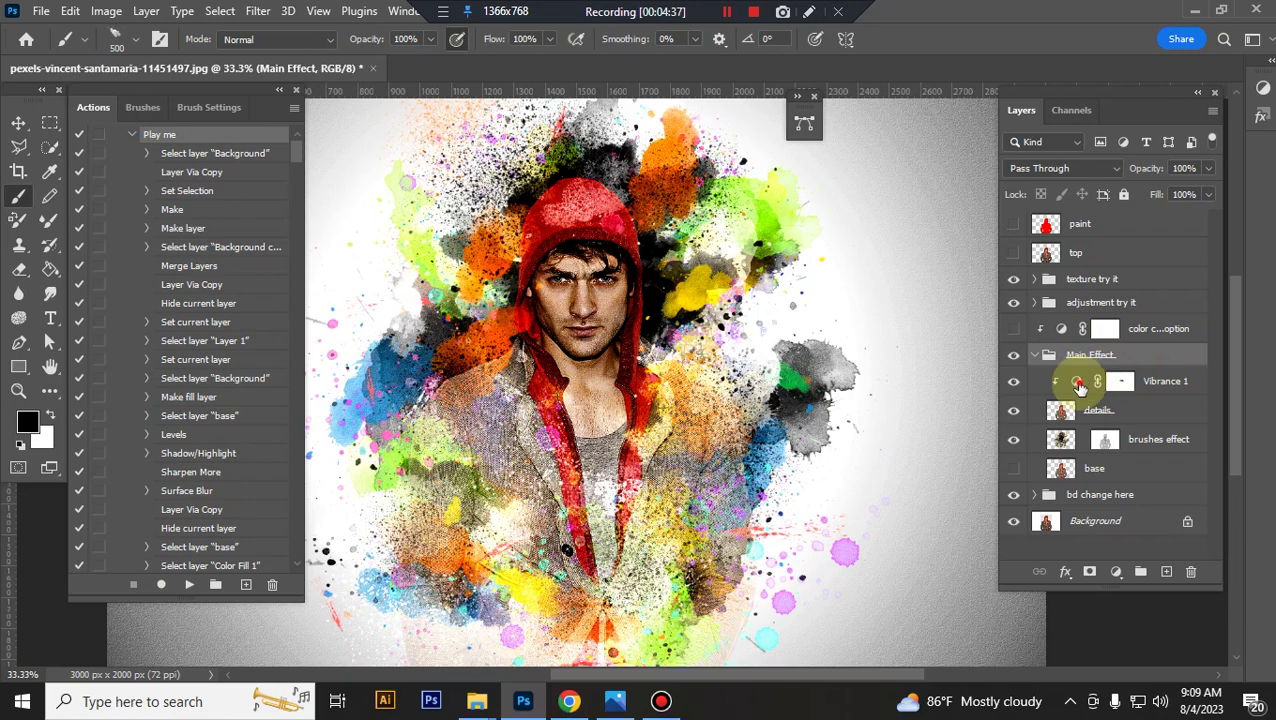
Set Vibrance 1 to +50 and toggle the details layer to compare.
{"action": "double_click", "coordinate": [1077, 386]}
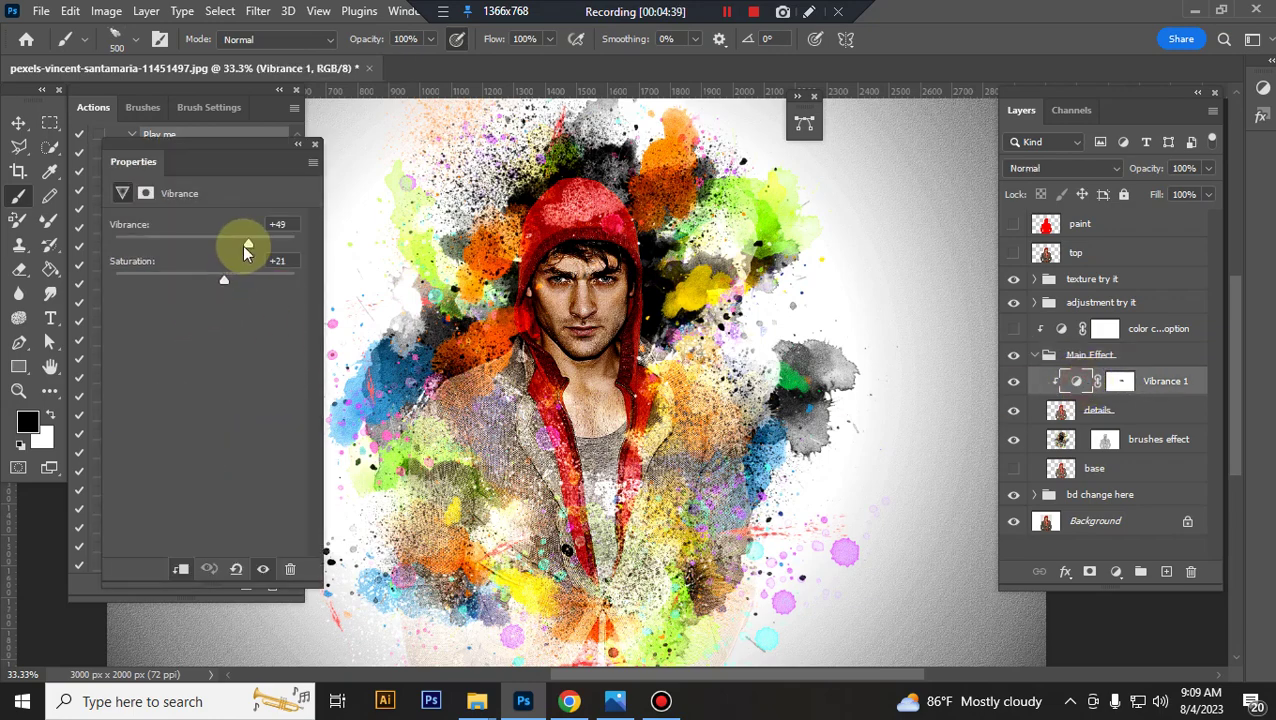
{"action": "left_click_drag", "start_coordinate": [263, 245], "coordinate": [261, 245]}
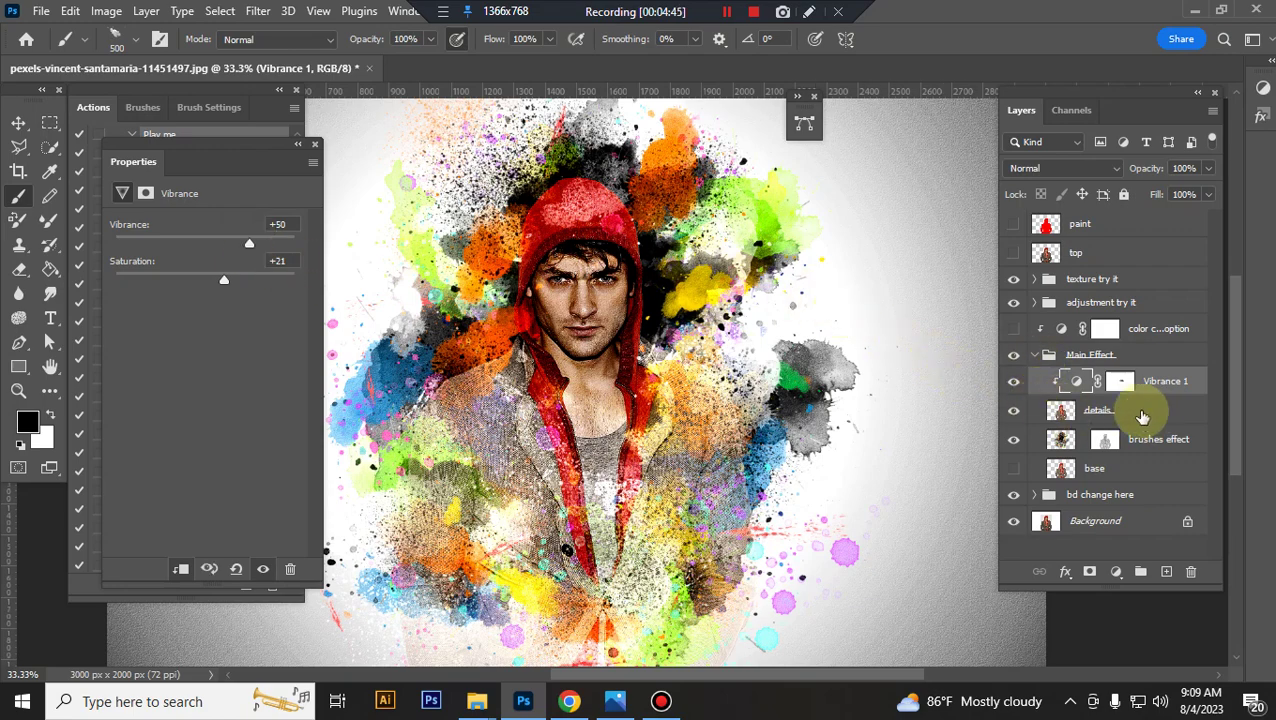
{"action": "left_click", "coordinate": [1136, 416]}
{"action": "left_click", "coordinate": [1014, 414]}
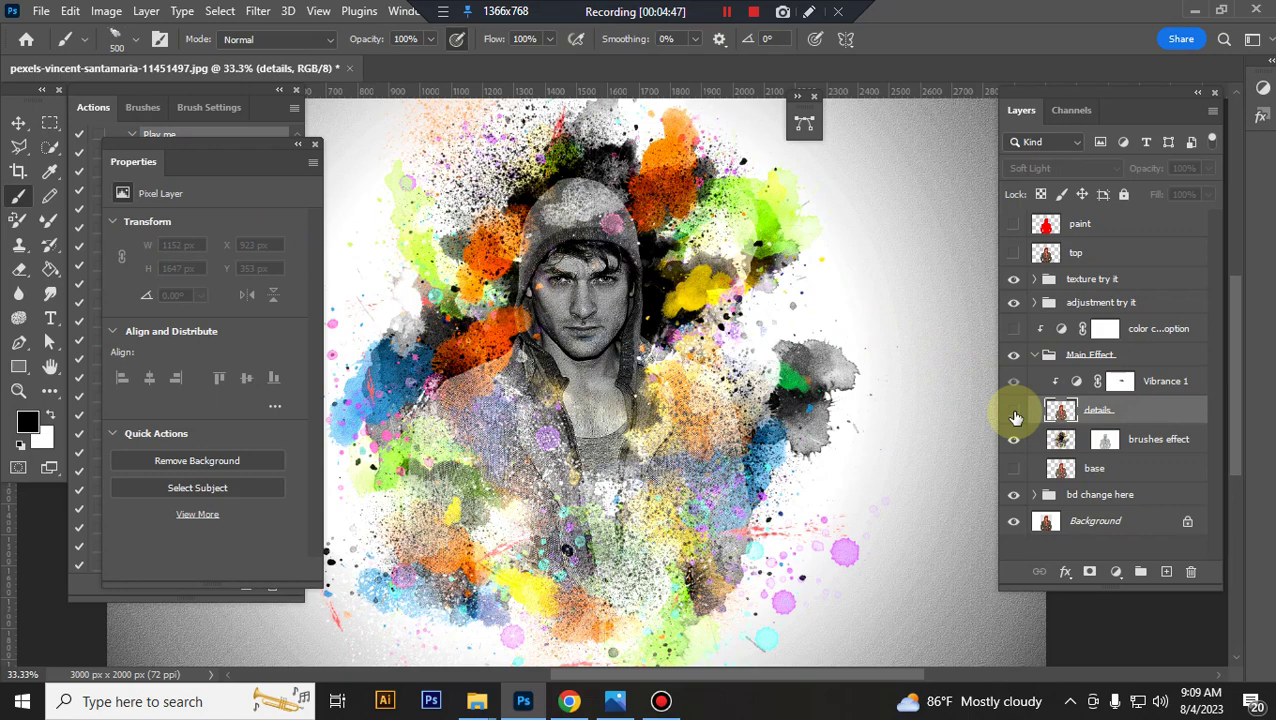
{"action": "left_click", "coordinate": [1014, 414]}
{"action": "left_click", "coordinate": [1177, 414]}
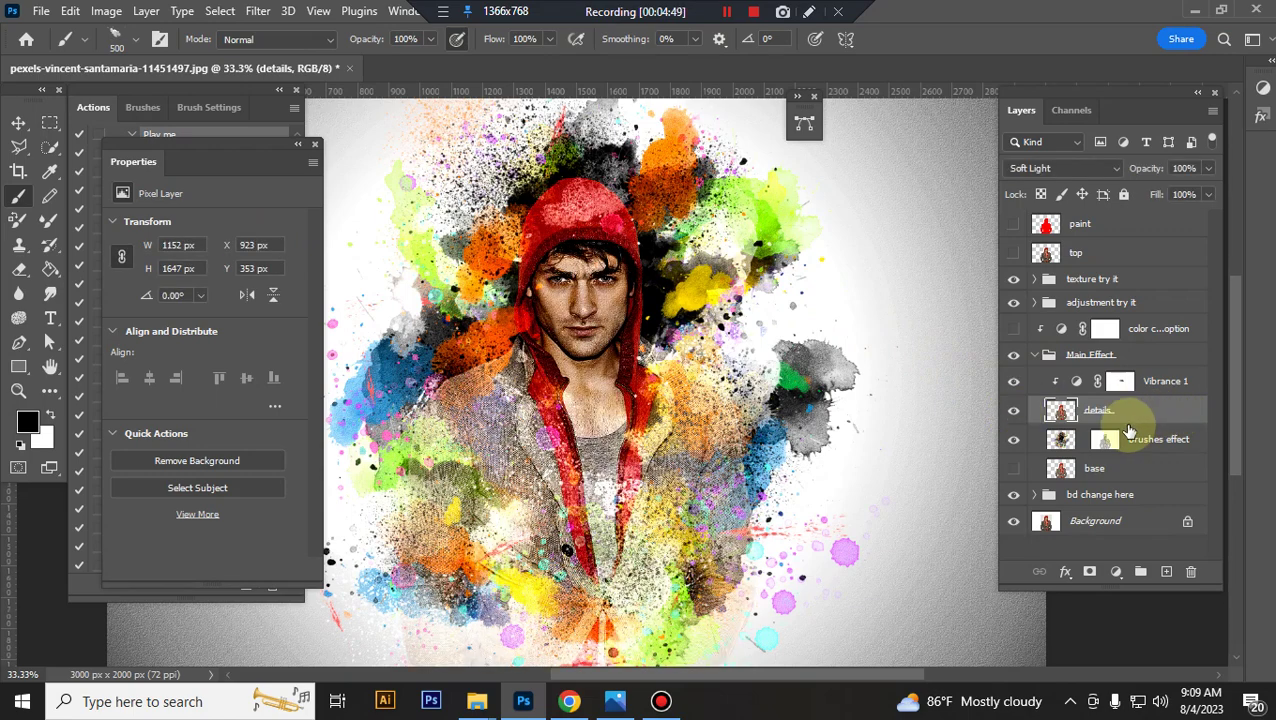
{"action": "left_click", "coordinate": [1150, 418]}
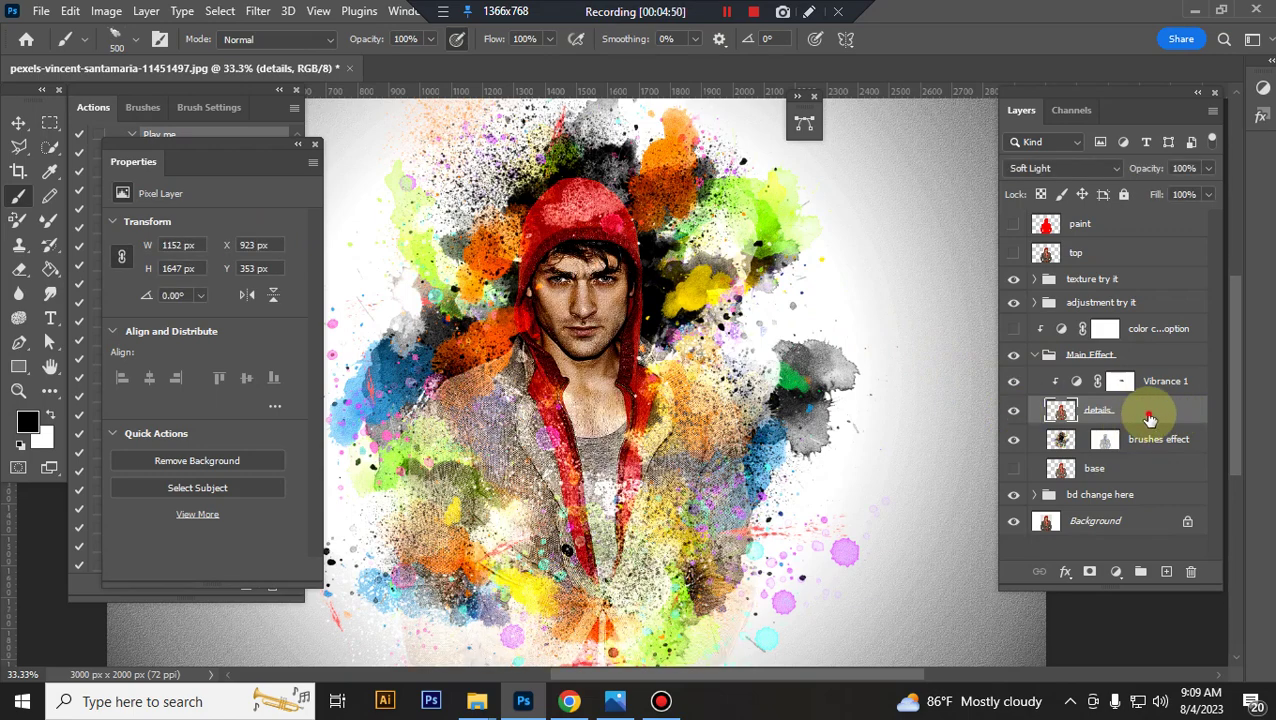
{"action": "double_click", "coordinate": [1017, 414]}
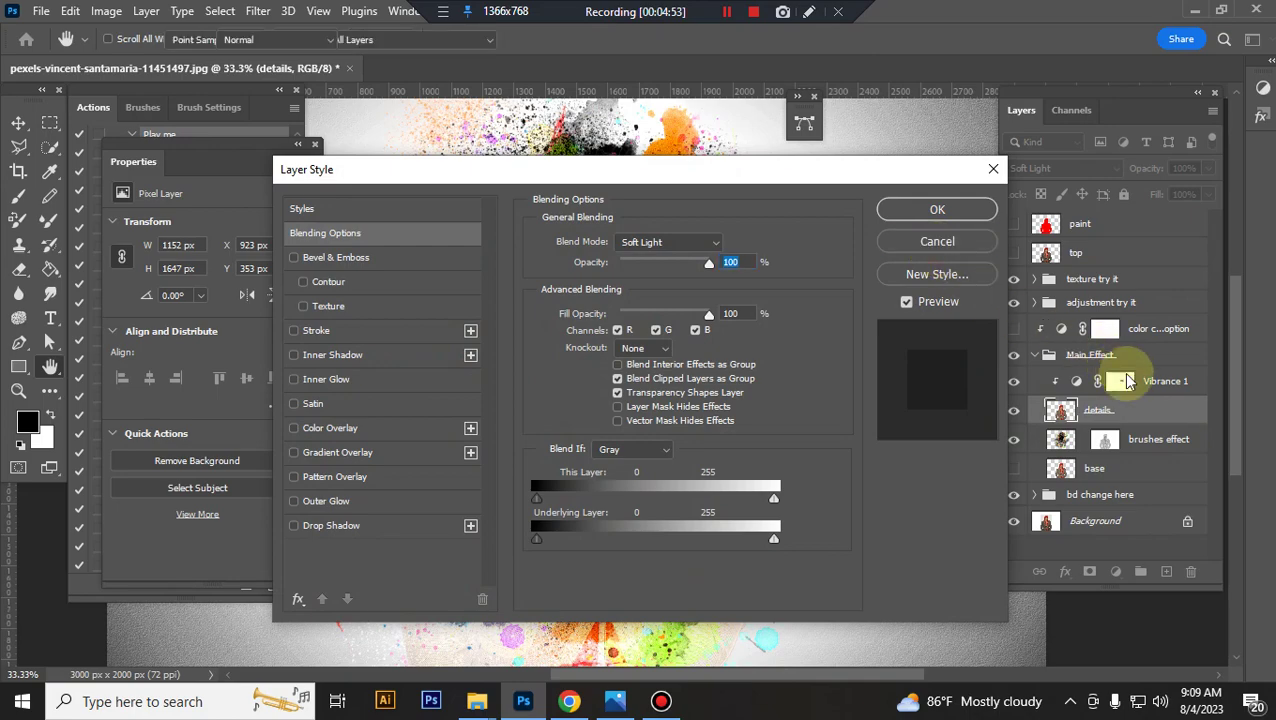
{"action": "key", "text": "Escape"}
{"action": "left_click", "coordinate": [1116, 168]}
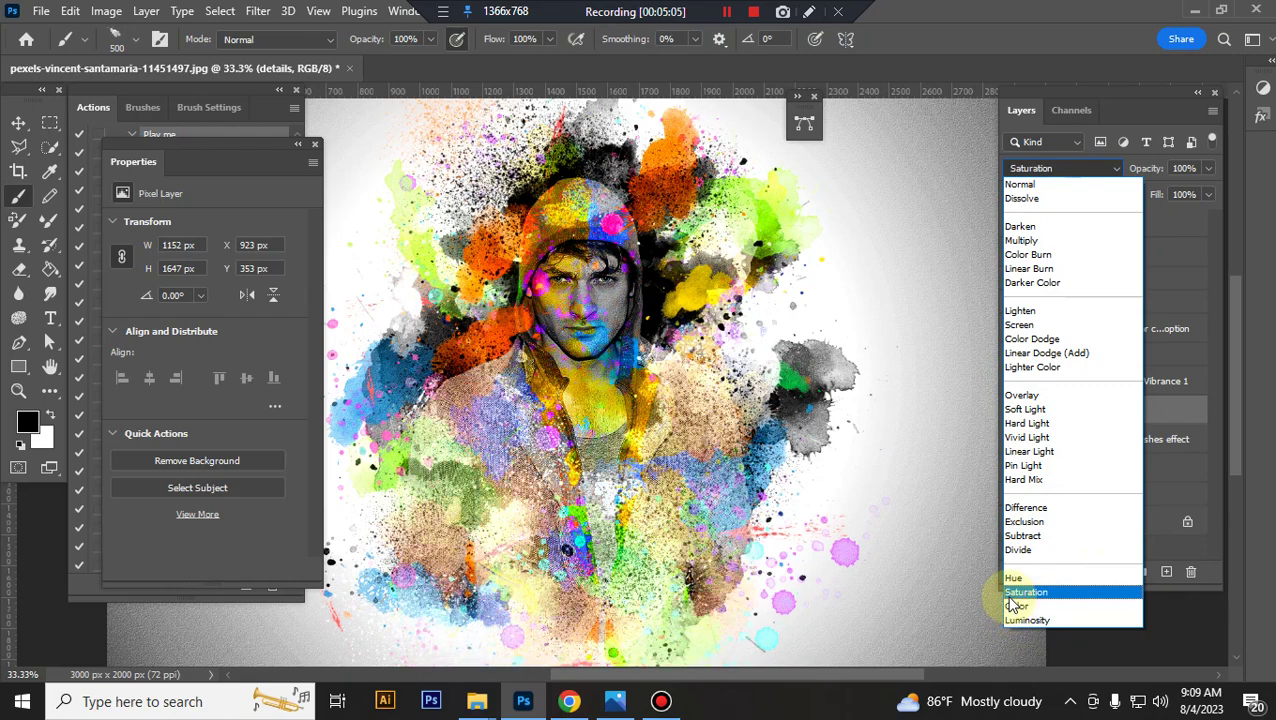
{"action": "left_click", "coordinate": [933, 576]}
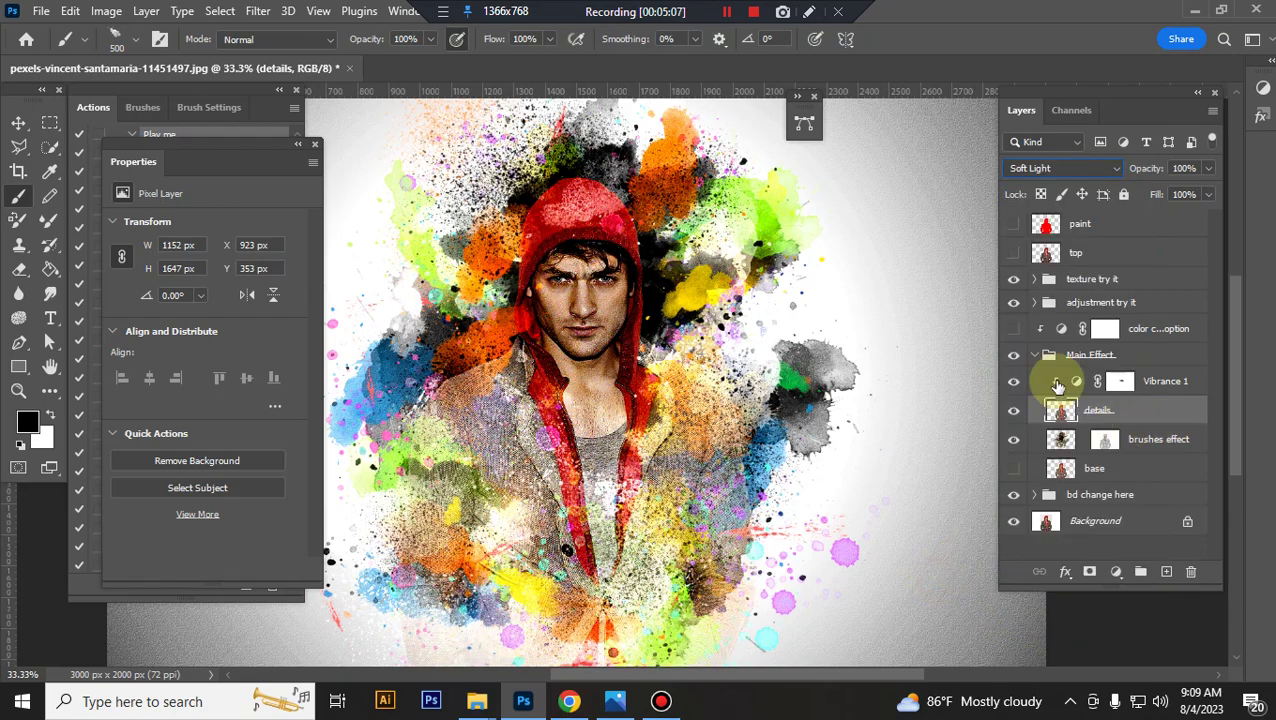
Select the brushes effect layer, toggling its visibility to compare the effect.
{"action": "left_click", "coordinate": [1012, 439]}
{"action": "left_click", "coordinate": [1012, 439]}
{"action": "left_click", "coordinate": [1072, 449]}
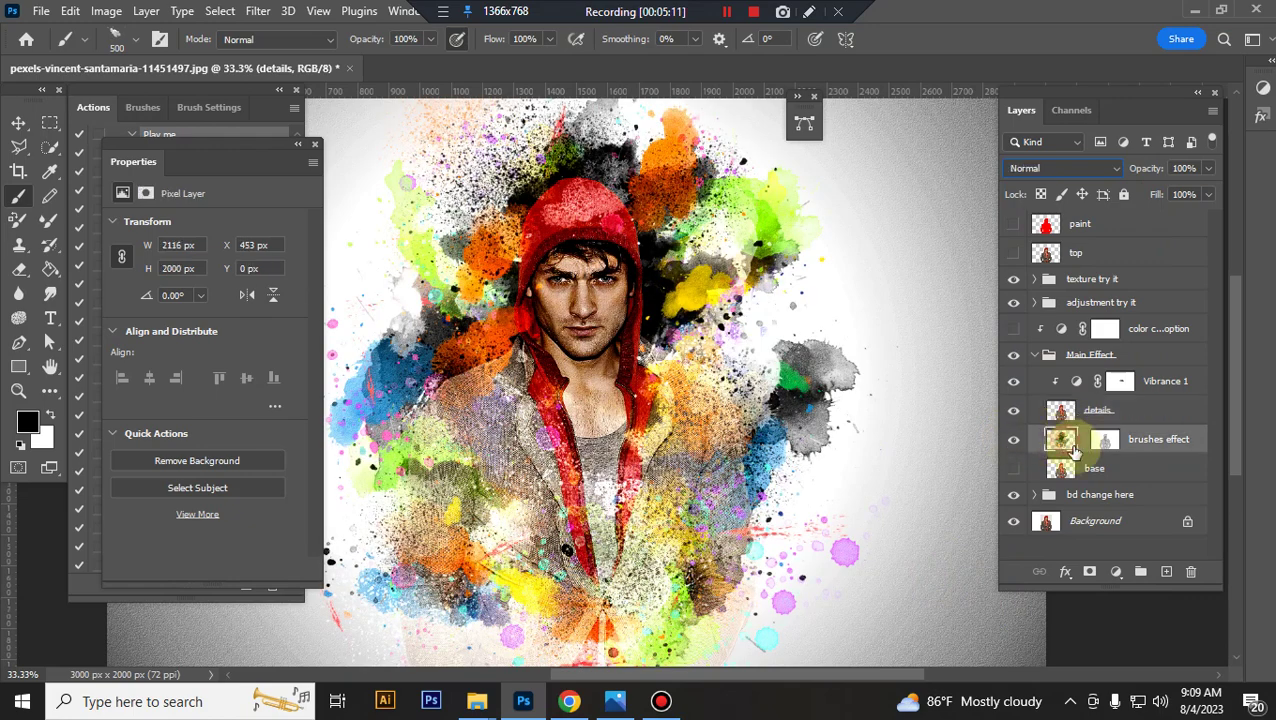
{"action": "left_click", "coordinate": [1012, 441]}
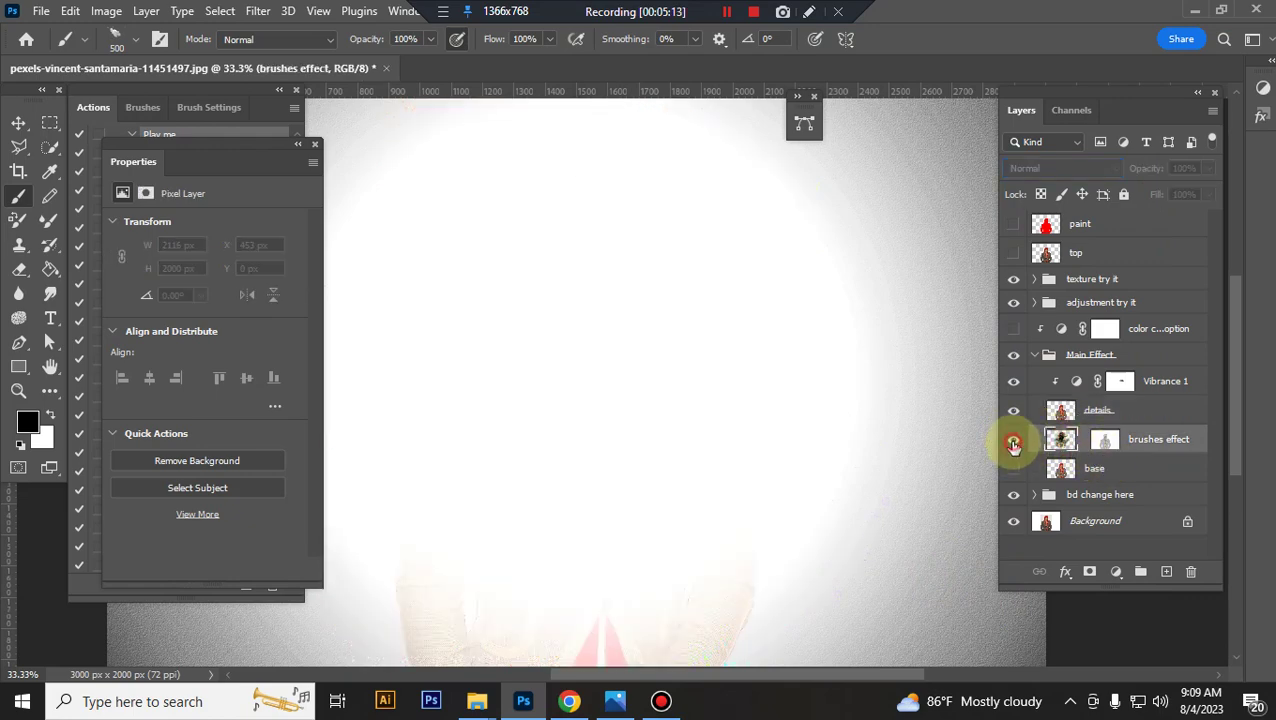
{"action": "left_click", "coordinate": [1012, 441]}
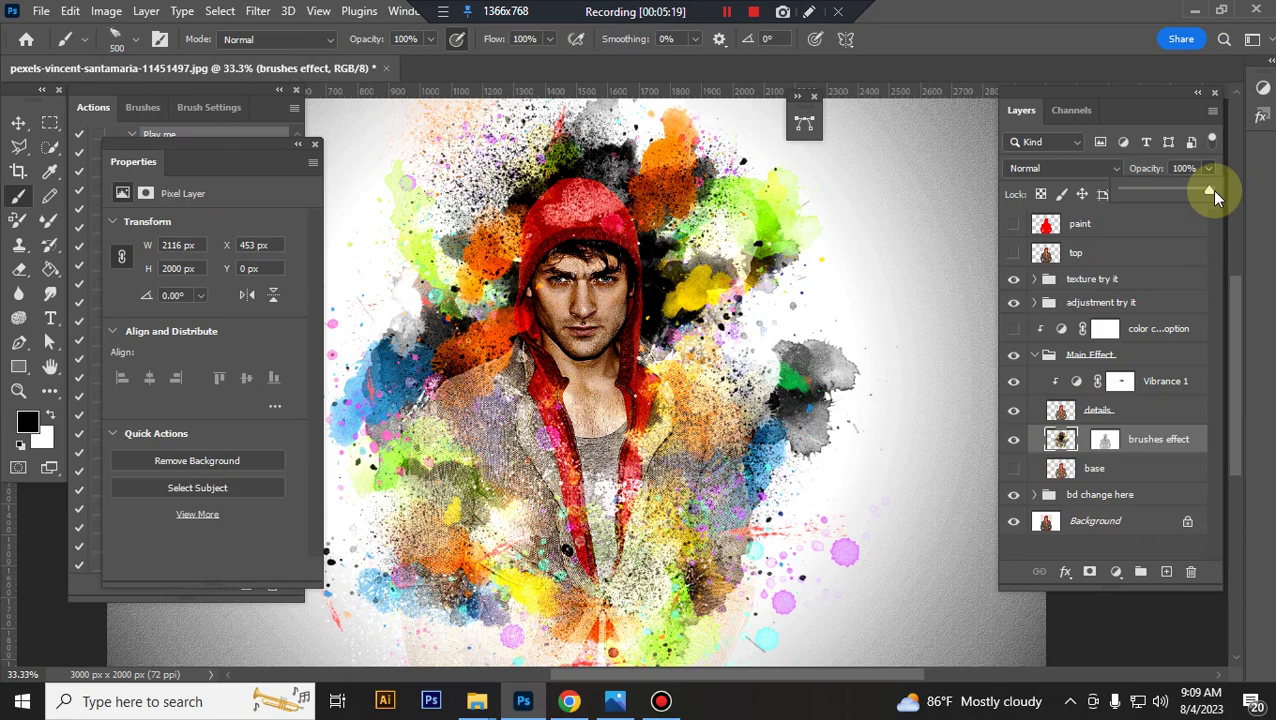
Set the brushes effect layer to 100% opacity and paint over the top of the hood.
{"action": "left_click_drag", "start_coordinate": [1202, 189], "coordinate": [1192, 190]}
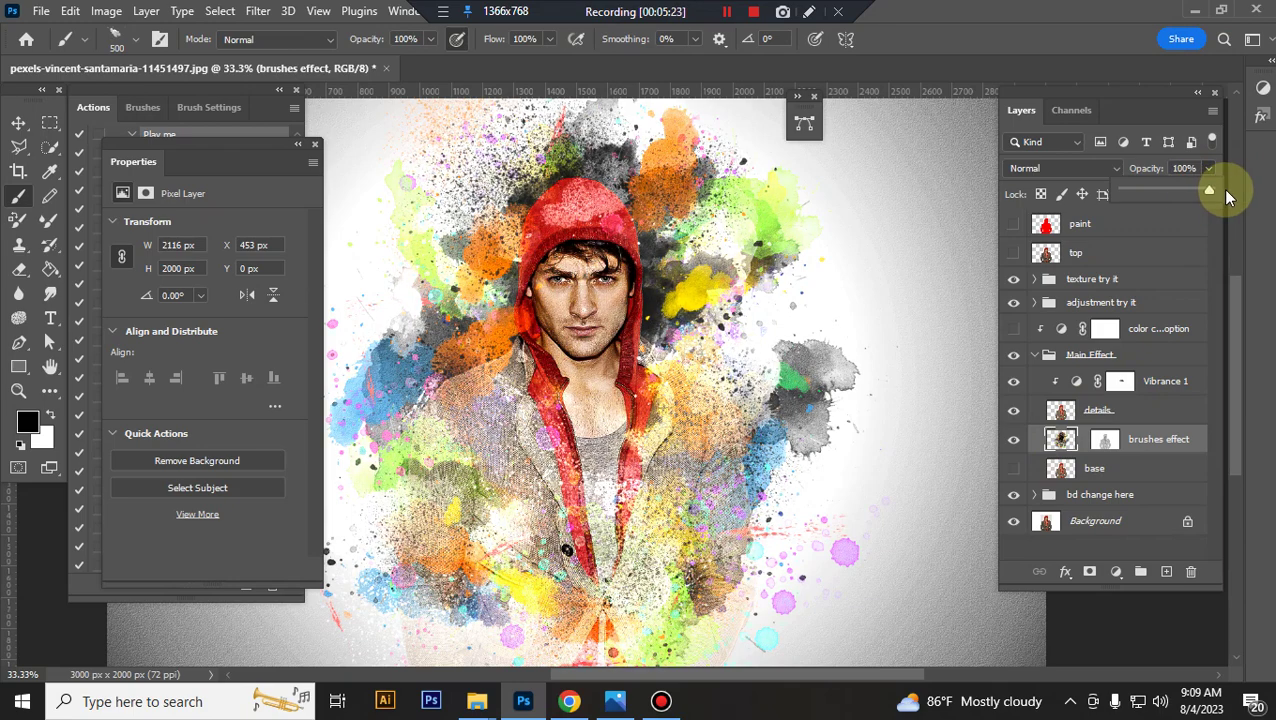
{"action": "left_click", "coordinate": [1062, 436]}
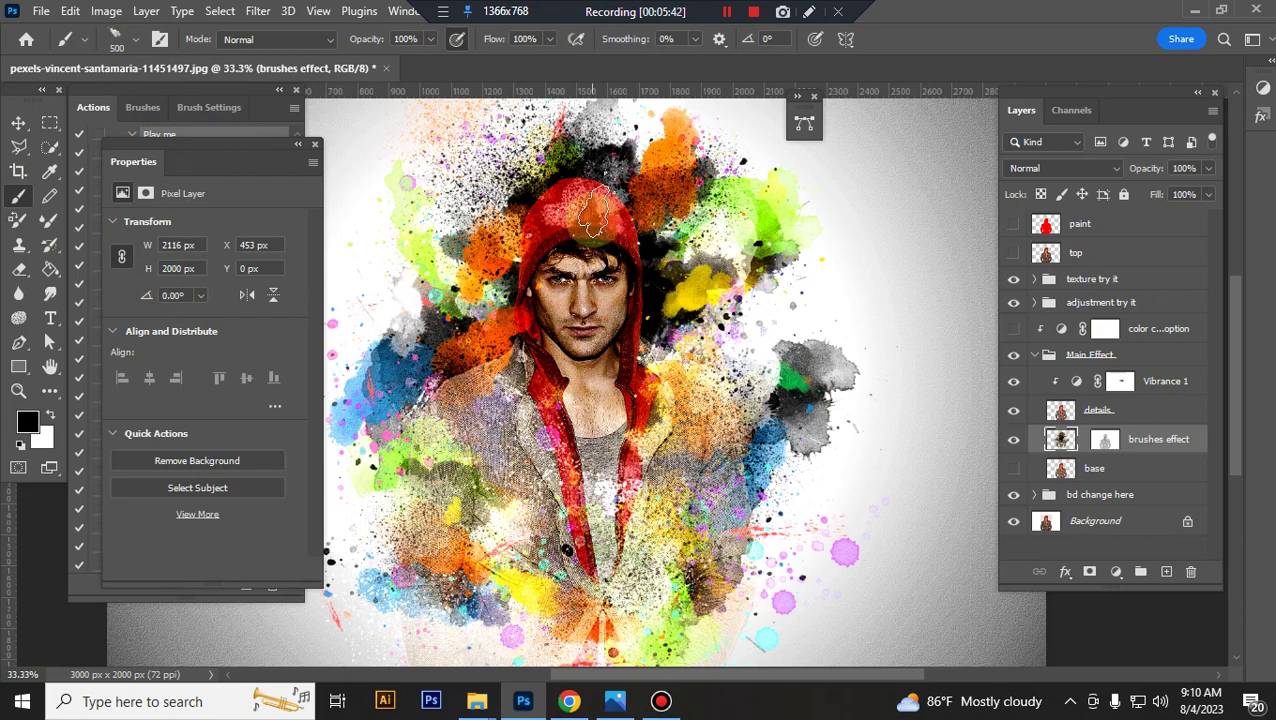
{"action": "mouse_move", "coordinate": [593, 212]}
{"action": "left_mouse_down"}
{"action": "mouse_move", "coordinate": [580, 212]}
{"action": "mouse_move", "coordinate": [578, 233]}
{"action": "mouse_move", "coordinate": [603, 237]}
{"action": "left_mouse_up"}
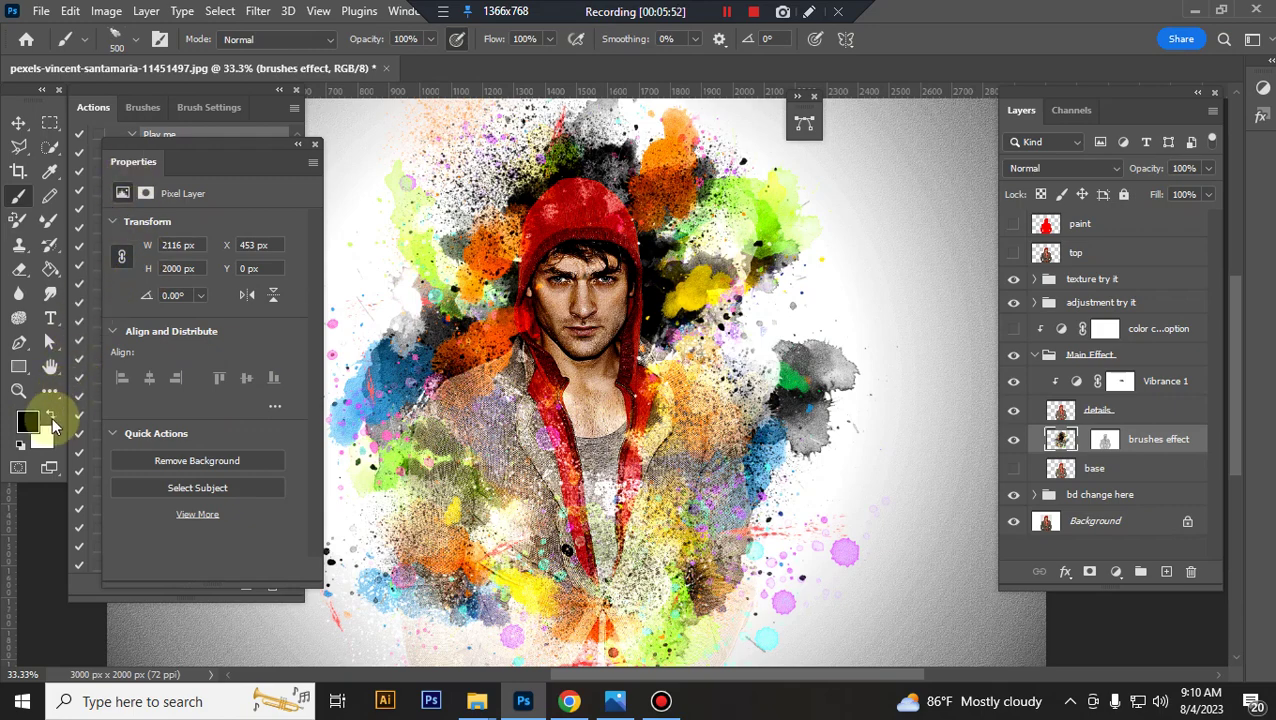
Swap to a white foreground and choose the apsdy 8 splatter brush preset.
{"action": "left_click", "coordinate": [50, 416]}
{"action": "left_click", "coordinate": [135, 39]}
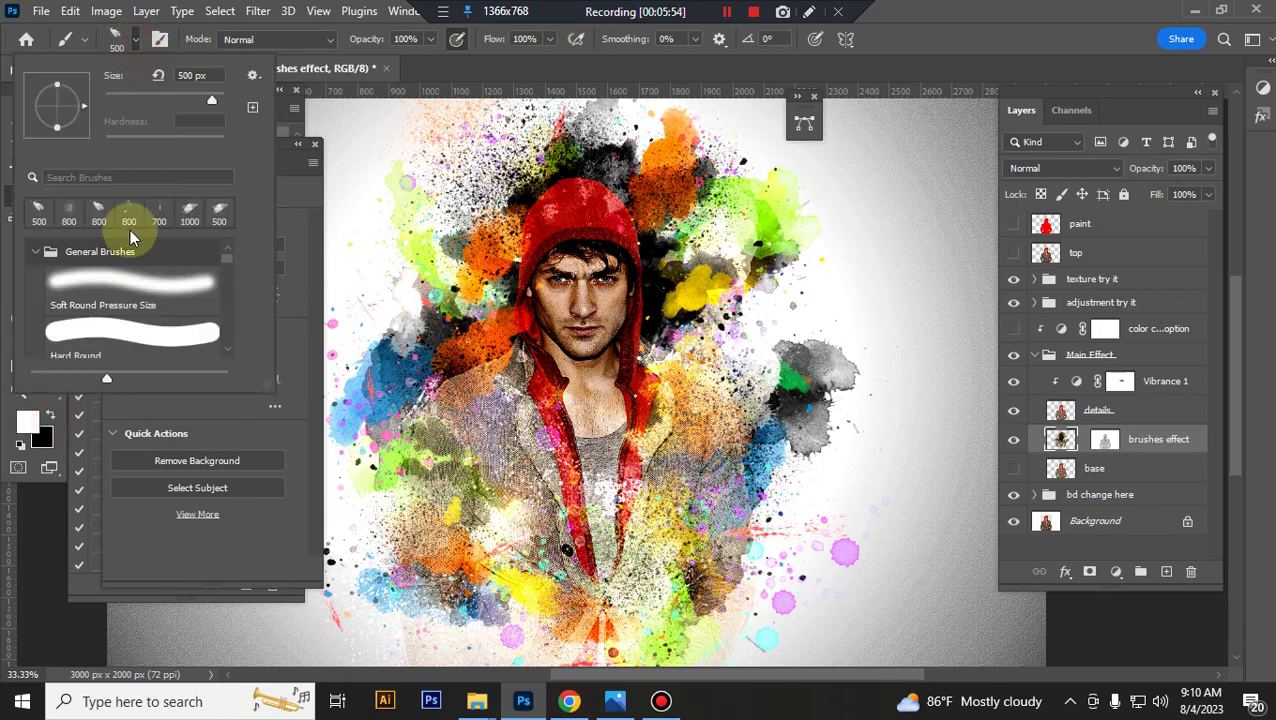
{"action": "scroll", "coordinate": [171, 293], "scroll_direction": "down", "scroll_amount": 2}
{"action": "left_click_drag", "start_coordinate": [224, 252], "coordinate": [225, 349]}
{"action": "scroll", "coordinate": [225, 349], "scroll_direction": "down", "scroll_amount": 5}
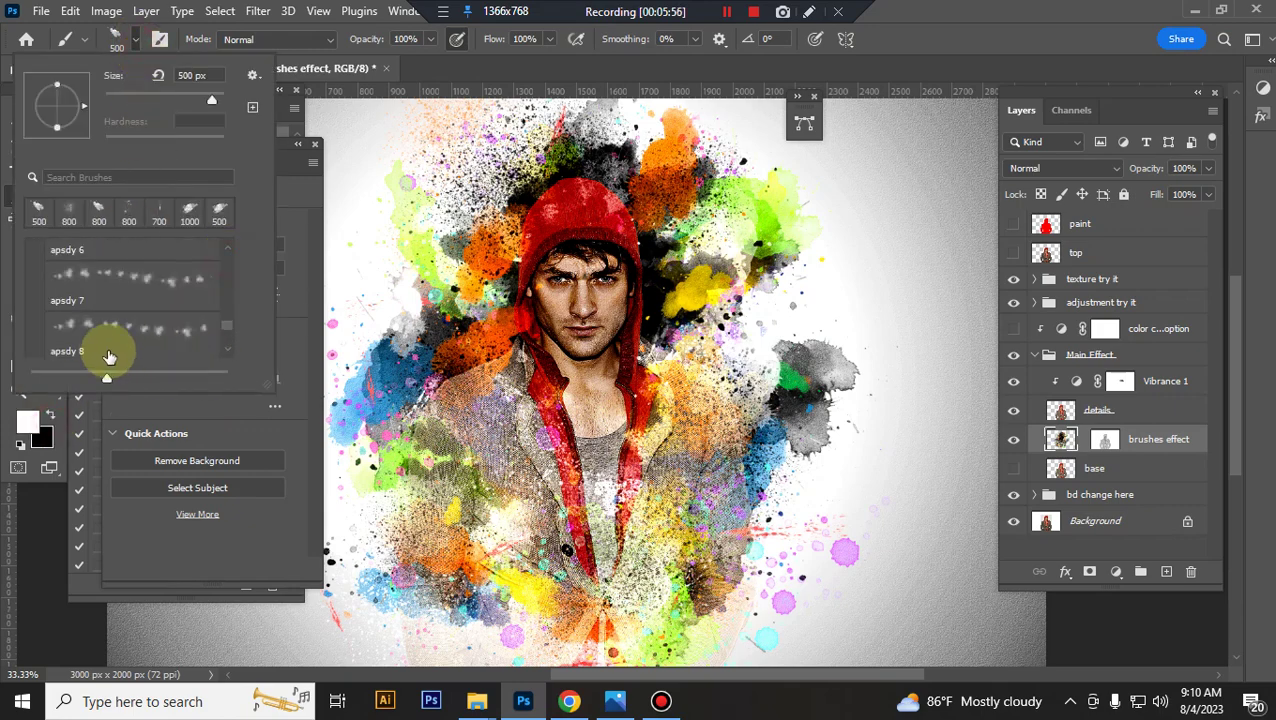
{"action": "left_click", "coordinate": [137, 332]}
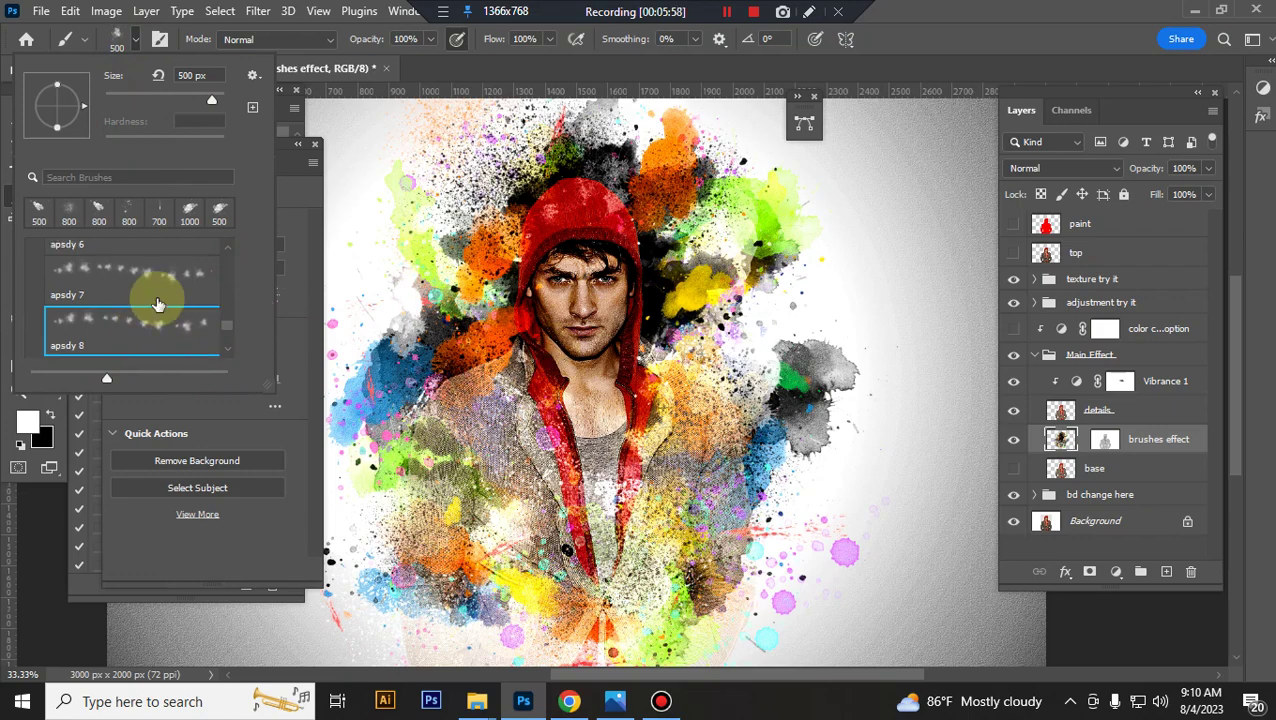
{"action": "scroll", "coordinate": [157, 313], "scroll_direction": "up", "scroll_amount": 2}
{"action": "left_click", "coordinate": [1092, 438]}
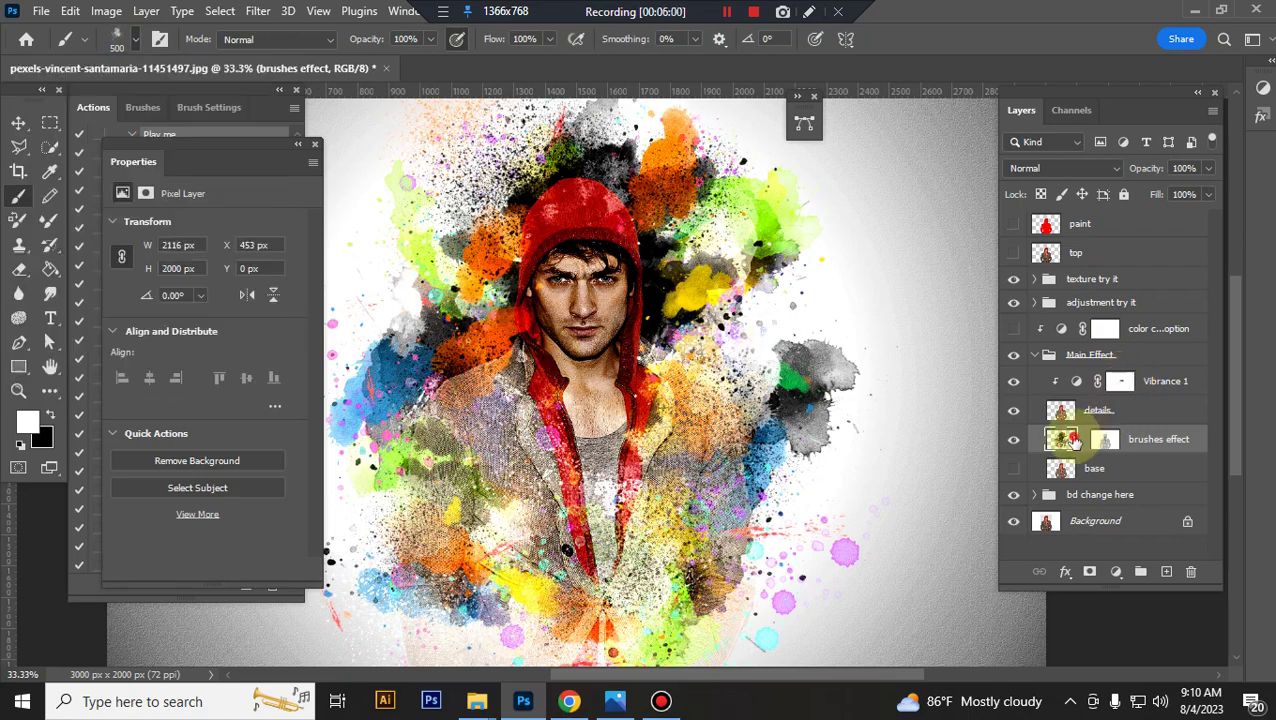
Set the foreground to light cyan and paint splashes over the hood top, lower-left edge and lower centre.
{"action": "left_click", "coordinate": [27, 421]}
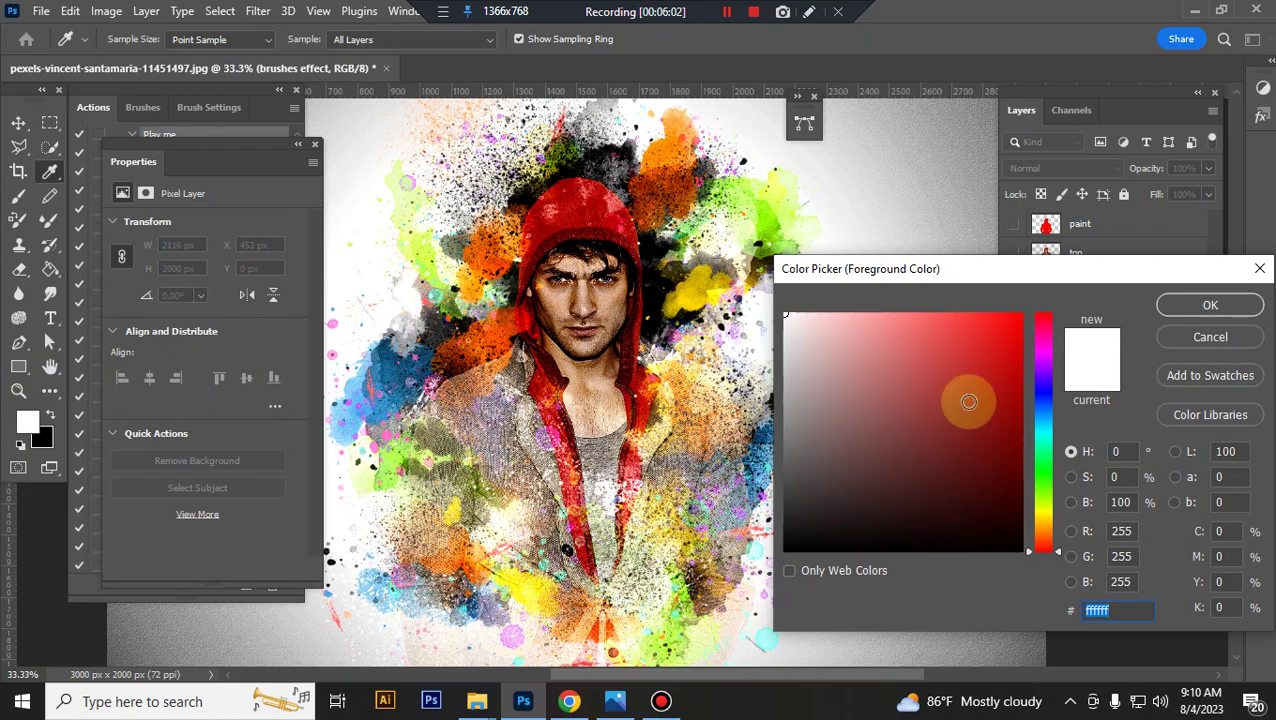
{"action": "left_click", "coordinate": [1045, 434]}
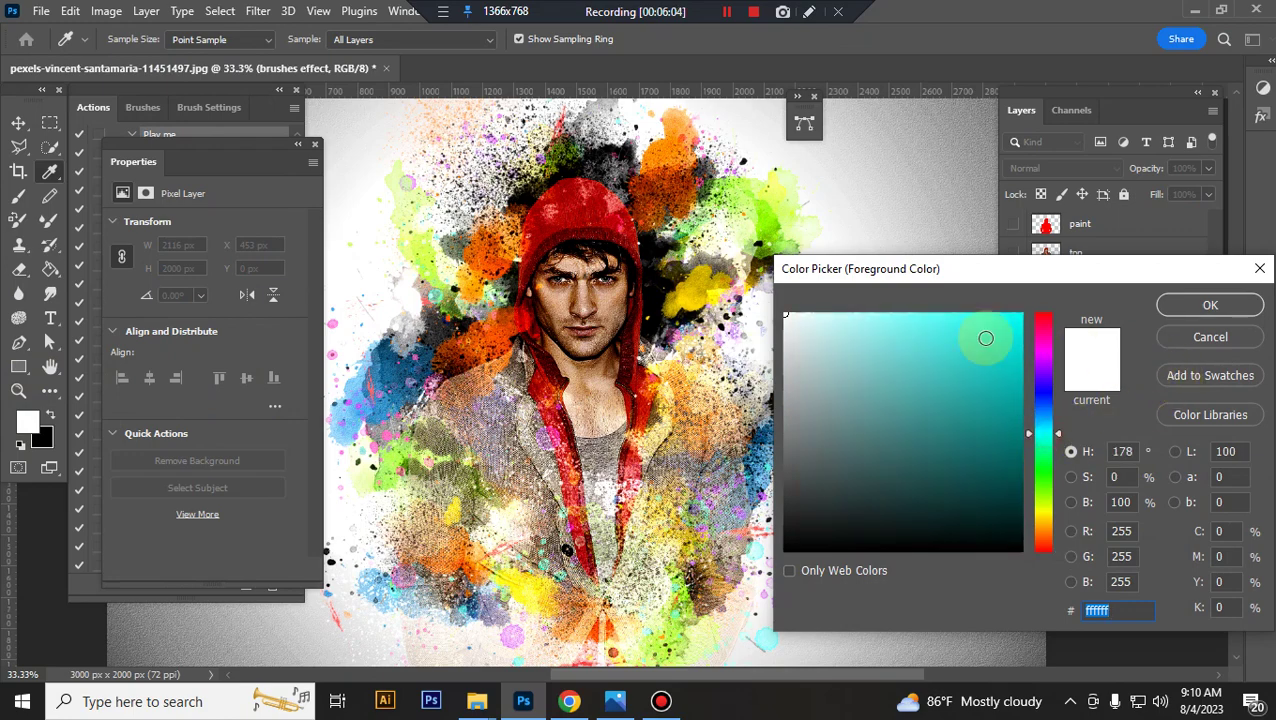
{"action": "left_click", "coordinate": [986, 338]}
{"action": "left_click", "coordinate": [1210, 305]}
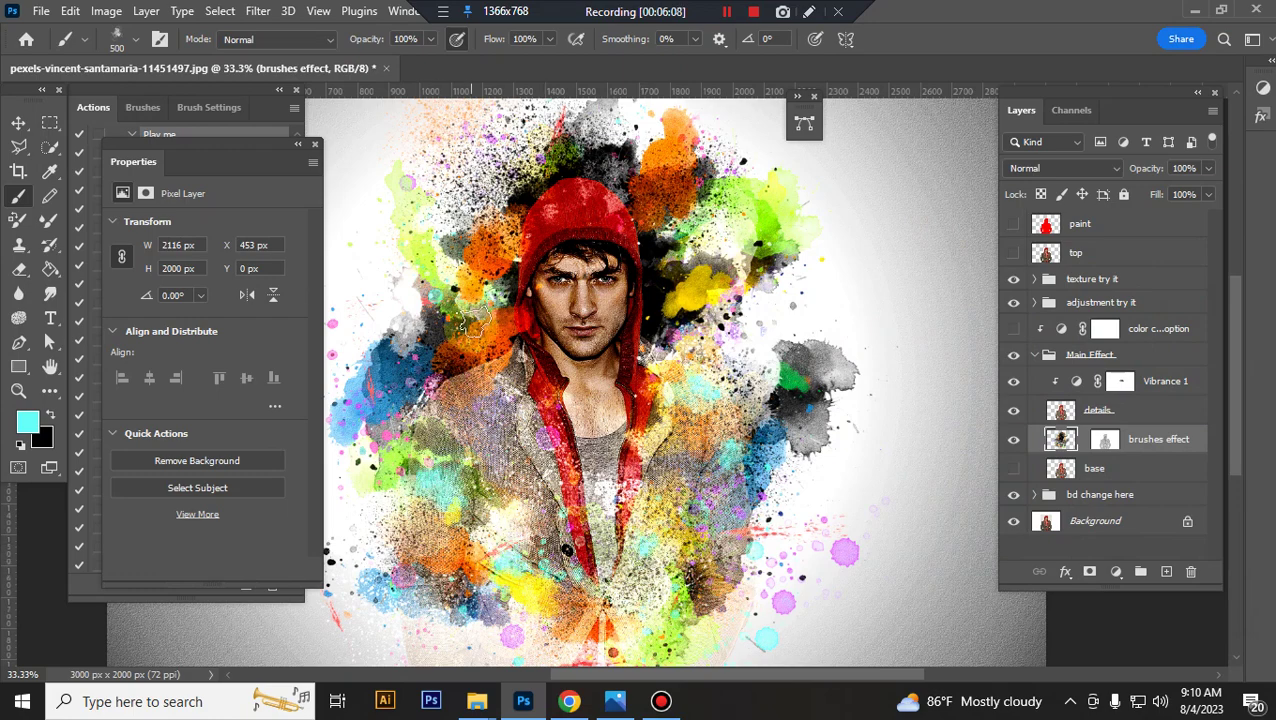
{"action": "mouse_move", "coordinate": [474, 320]}
{"action": "left_mouse_down"}
{"action": "mouse_move", "coordinate": [591, 170]}
{"action": "mouse_move", "coordinate": [658, 253]}
{"action": "mouse_move", "coordinate": [544, 227]}
{"action": "mouse_move", "coordinate": [520, 160]}
{"action": "mouse_move", "coordinate": [545, 172]}
{"action": "left_mouse_up"}
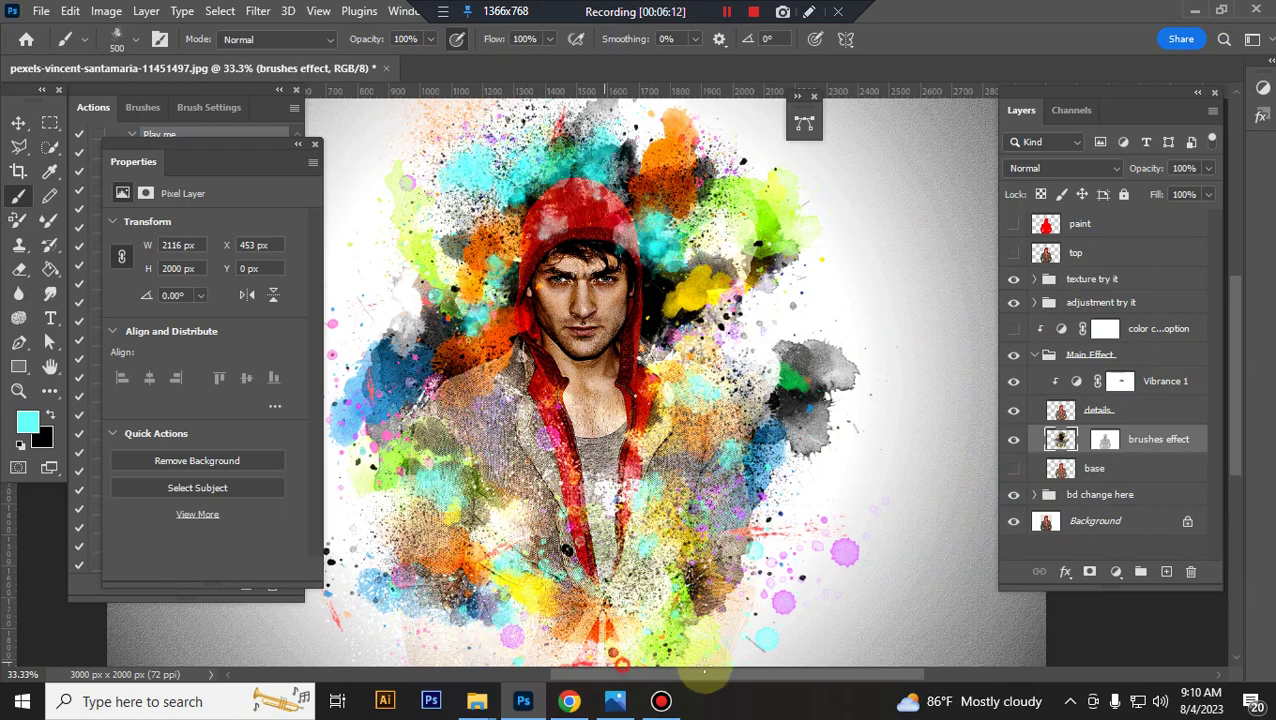
{"action": "left_click_drag", "start_coordinate": [309, 664], "coordinate": [300, 600]}
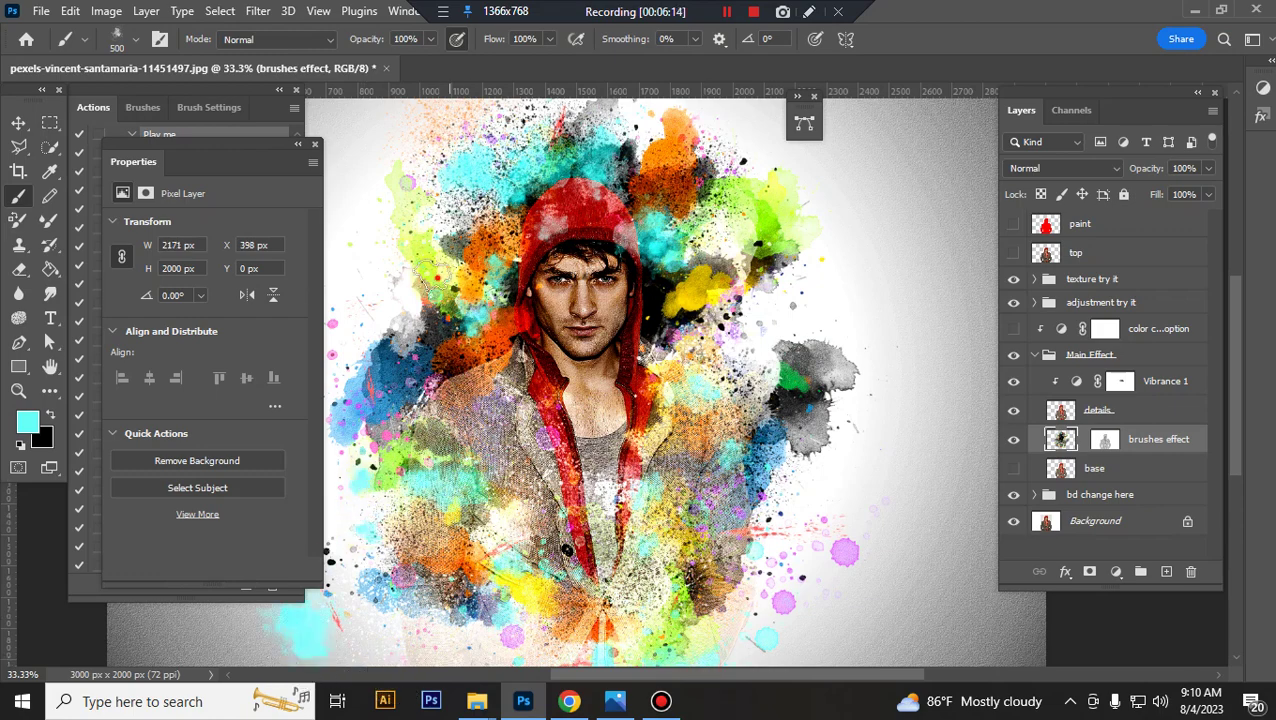
{"action": "left_click_drag", "start_coordinate": [541, 497], "coordinate": [628, 560]}
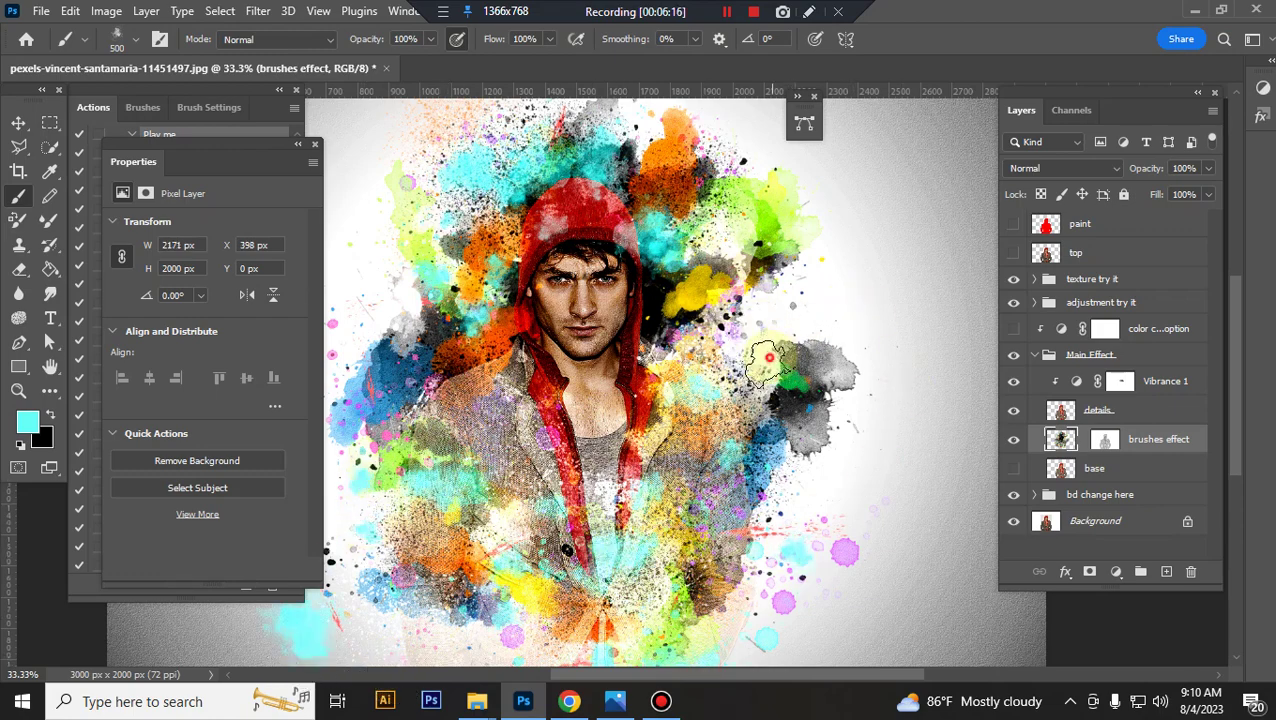
Choose the 800 px fwdy 6 splatter brush from the Brushes load me first folder.
{"action": "left_click", "coordinate": [123, 44]}
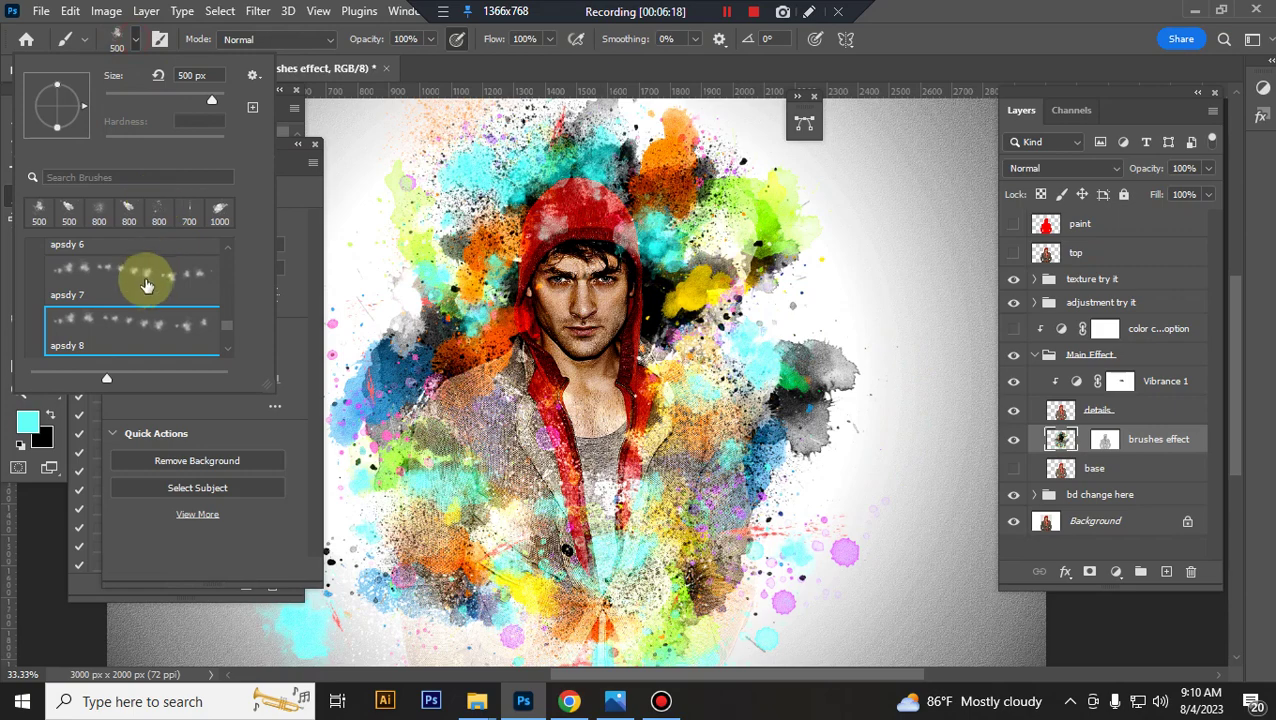
{"action": "scroll", "coordinate": [150, 303], "scroll_direction": "up", "scroll_amount": 1}
{"action": "scroll", "coordinate": [162, 305], "scroll_direction": "down", "scroll_amount": 1}
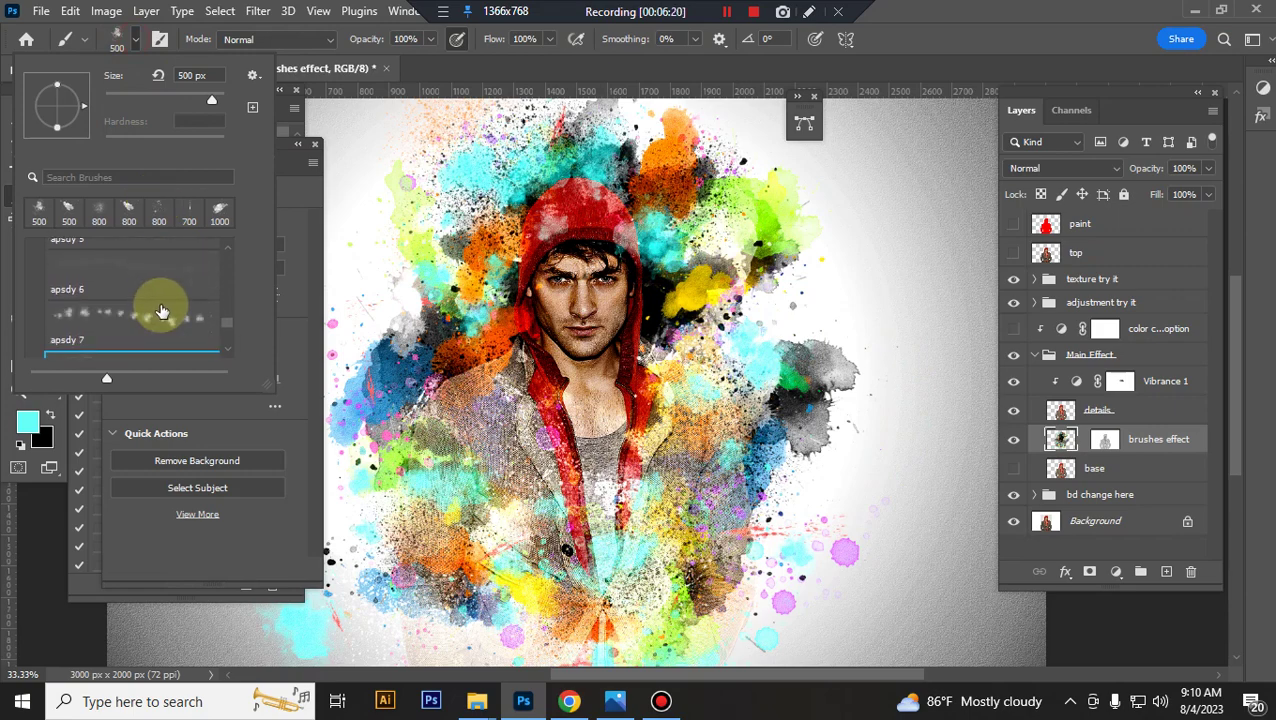
{"action": "scroll", "coordinate": [171, 313], "scroll_direction": "up", "scroll_amount": 1}
{"action": "scroll", "coordinate": [174, 309], "scroll_direction": "down", "scroll_amount": 1}
{"action": "scroll", "coordinate": [222, 327], "scroll_direction": "down", "scroll_amount": 5}
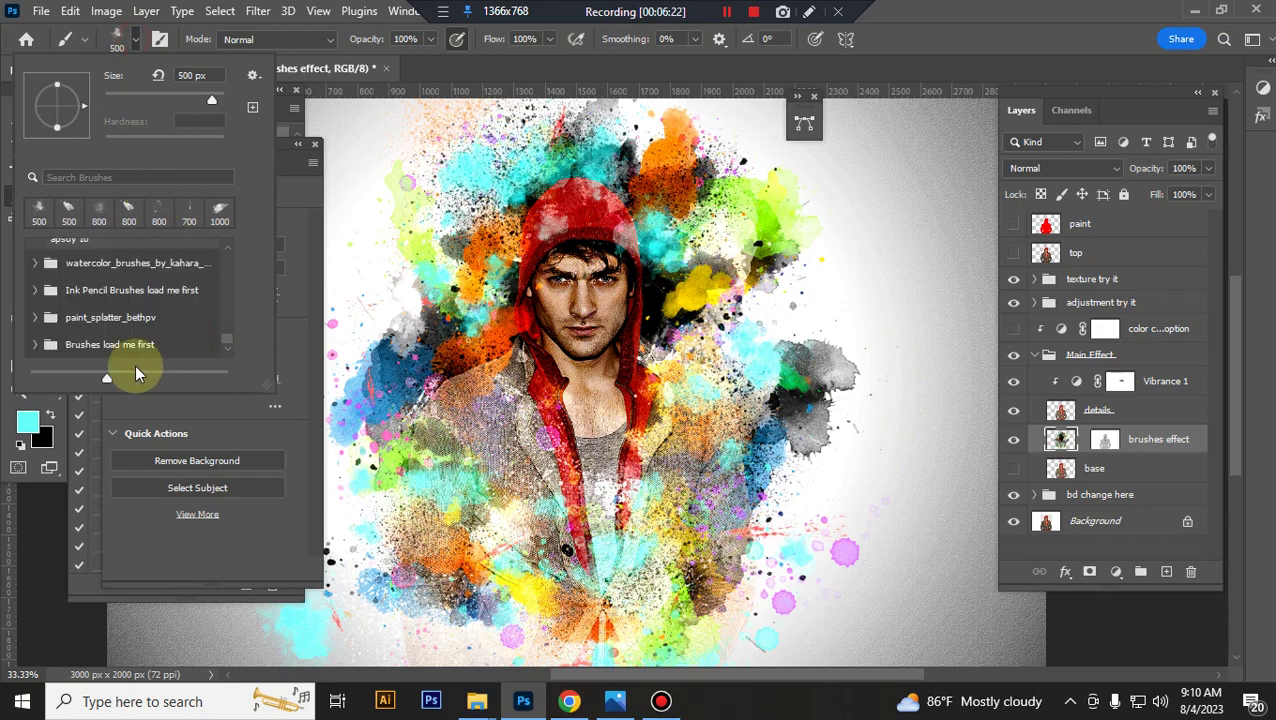
{"action": "left_click", "coordinate": [128, 343]}
{"action": "scroll", "coordinate": [140, 335], "scroll_direction": "down", "scroll_amount": 2}
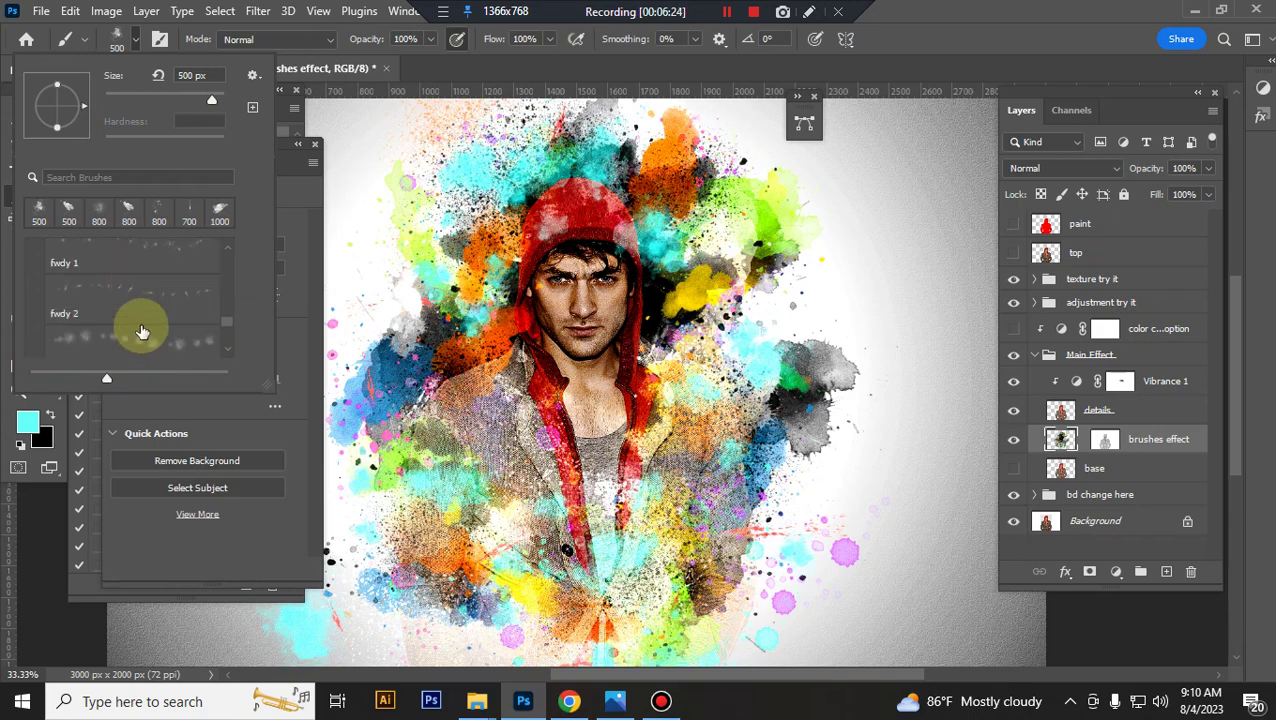
{"action": "left_click", "coordinate": [145, 319]}
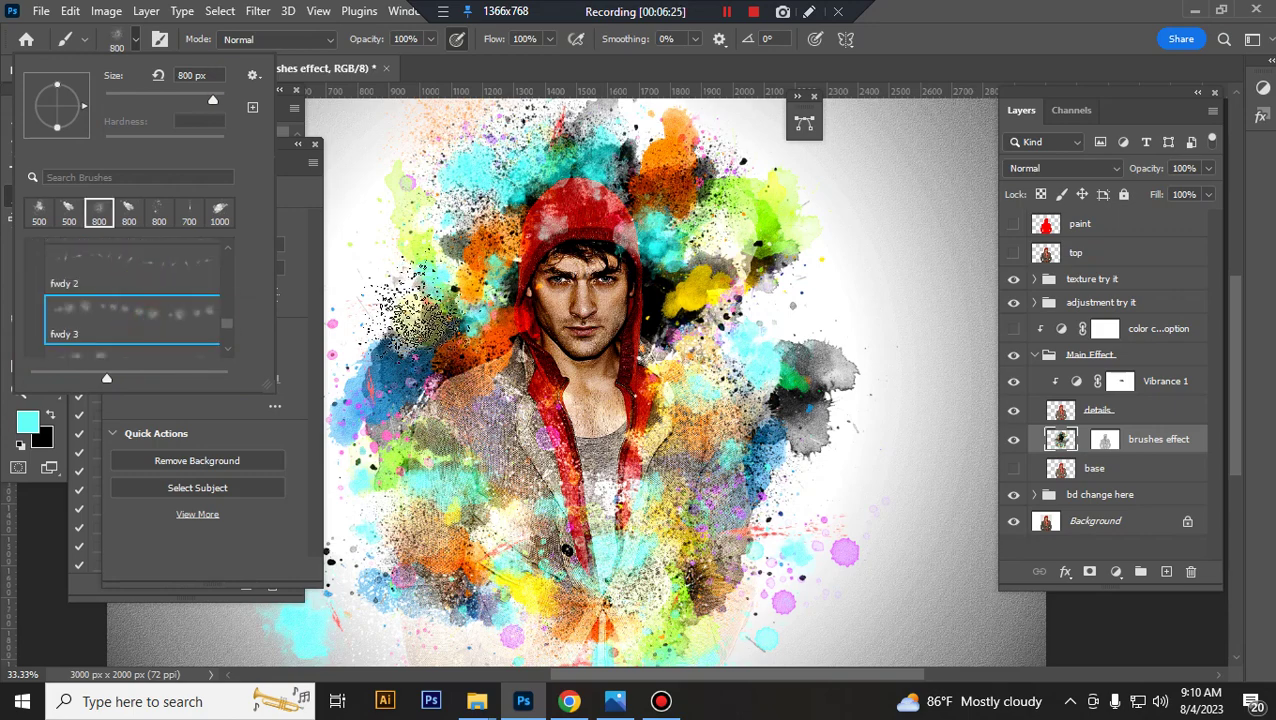
{"action": "scroll", "coordinate": [171, 319], "scroll_direction": "down", "scroll_amount": 2}
{"action": "left_click", "coordinate": [173, 319]}
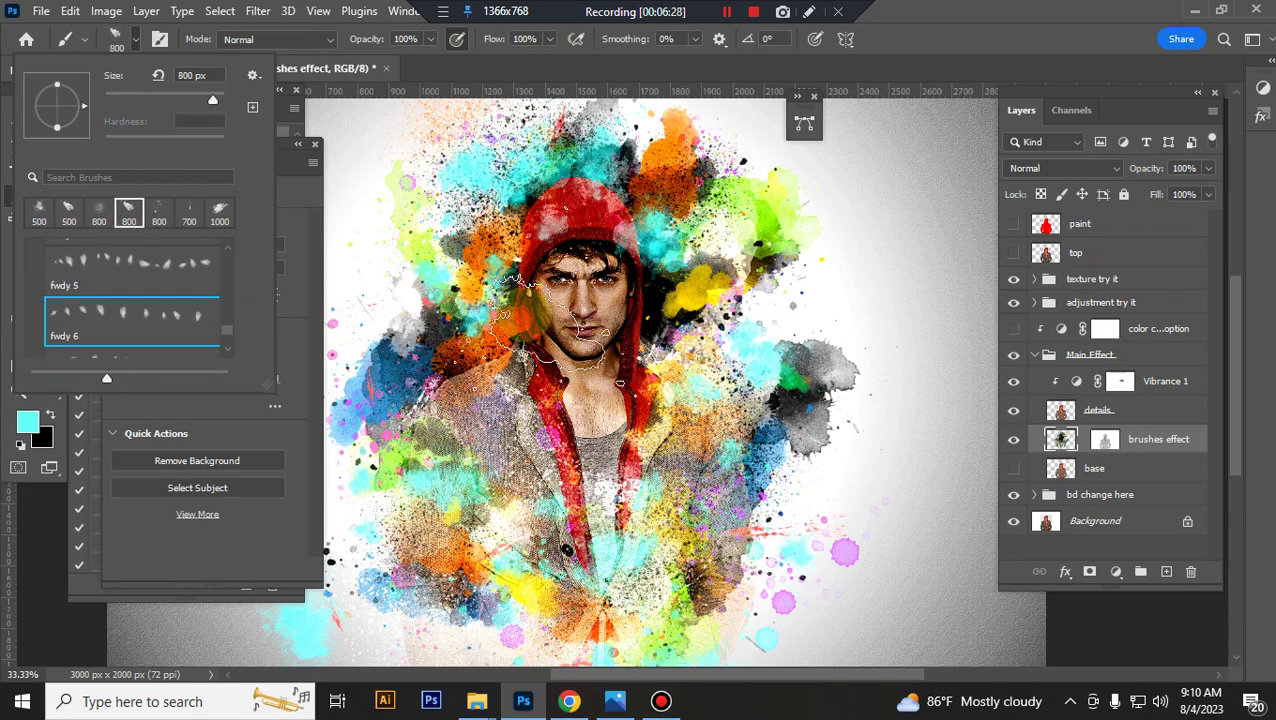
{"action": "left_click", "coordinate": [27, 422]}
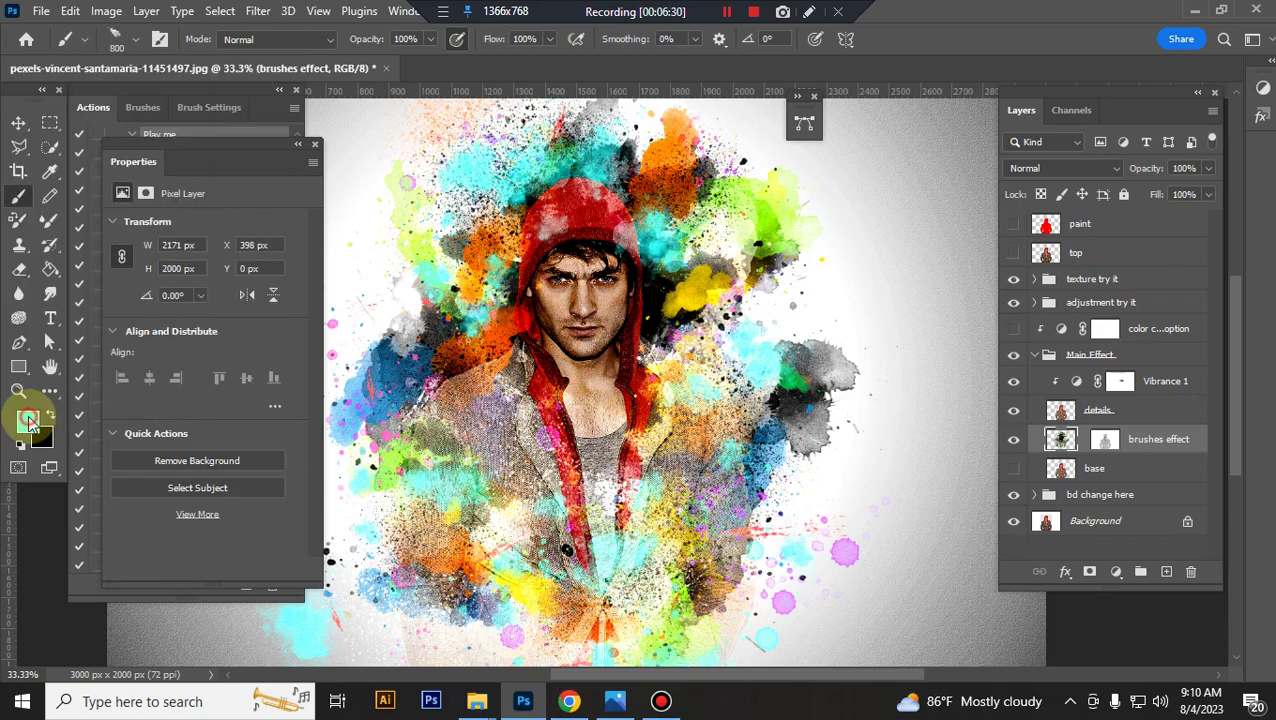
Set the foreground to white (ffffff) and paint over the hood top, left shoulder and lower jacket.
{"action": "left_click", "coordinate": [27, 422]}
{"action": "left_click_drag", "start_coordinate": [874, 419], "coordinate": [652, 236]}
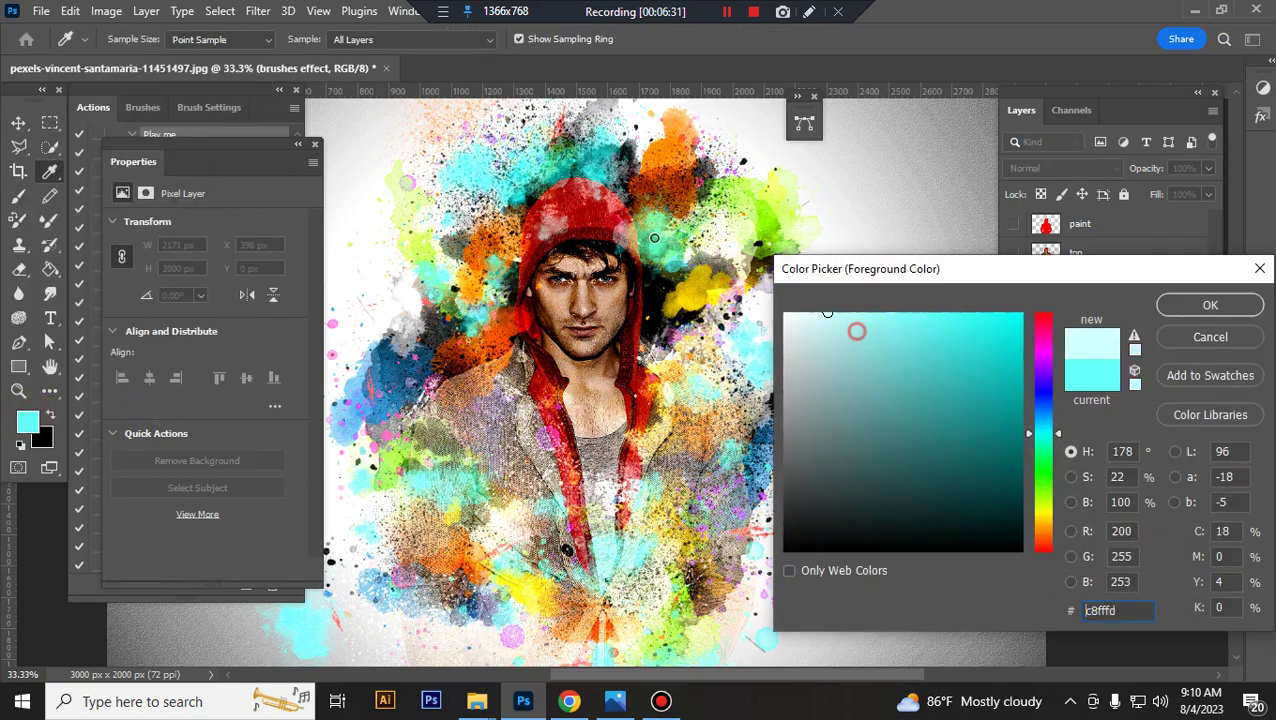
{"action": "left_click", "coordinate": [1210, 305]}
{"action": "mouse_move", "coordinate": [700, 340]}
{"action": "left_mouse_down"}
{"action": "mouse_move", "coordinate": [665, 205]}
{"action": "mouse_move", "coordinate": [605, 200]}
{"action": "left_mouse_up"}
{"action": "left_click_drag", "start_coordinate": [400, 320], "coordinate": [487, 440]}
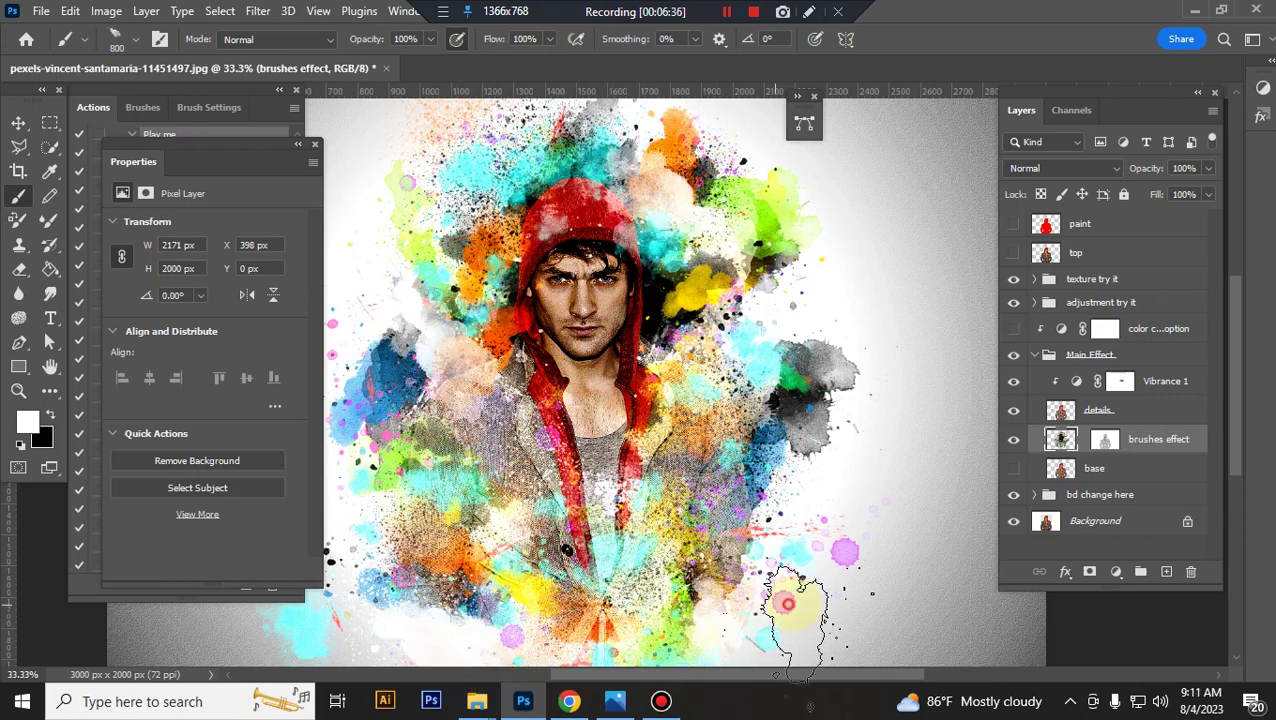
{"action": "left_click_drag", "start_coordinate": [520, 535], "coordinate": [570, 535]}
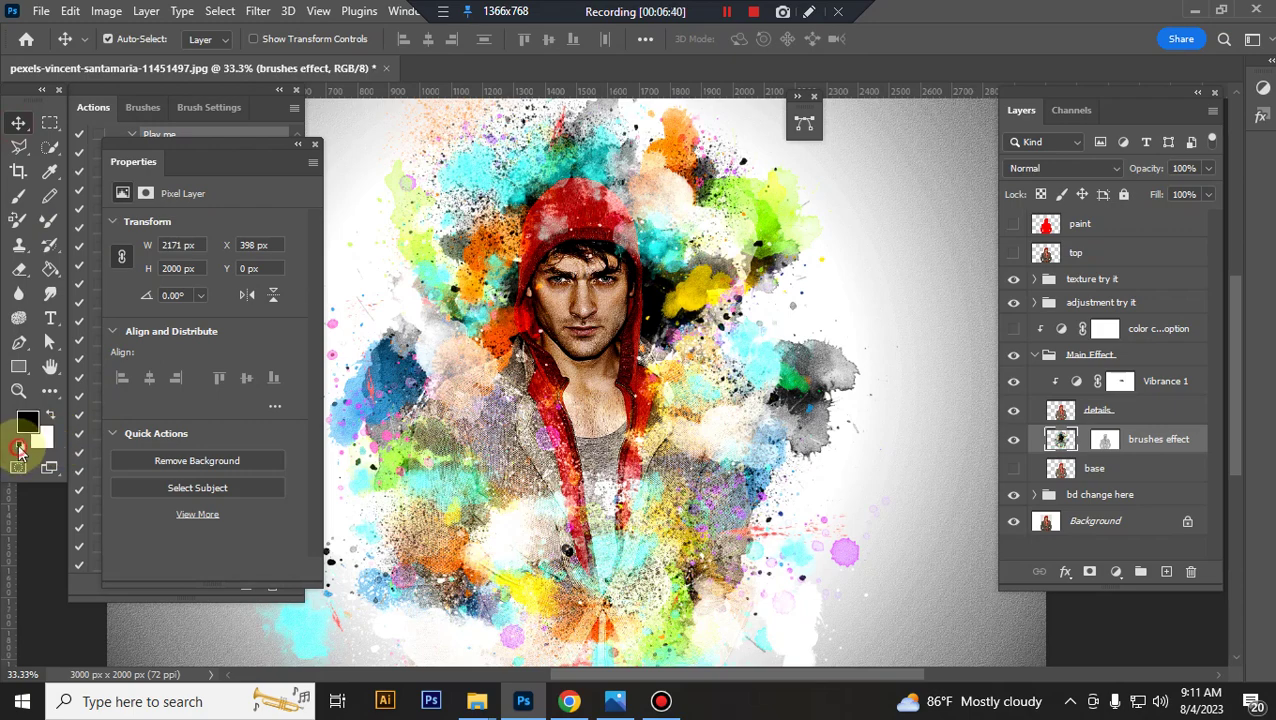
Close the Properties panel, collapse the Main Effect group and expand the bd change here group.
{"action": "left_click", "coordinate": [313, 144]}
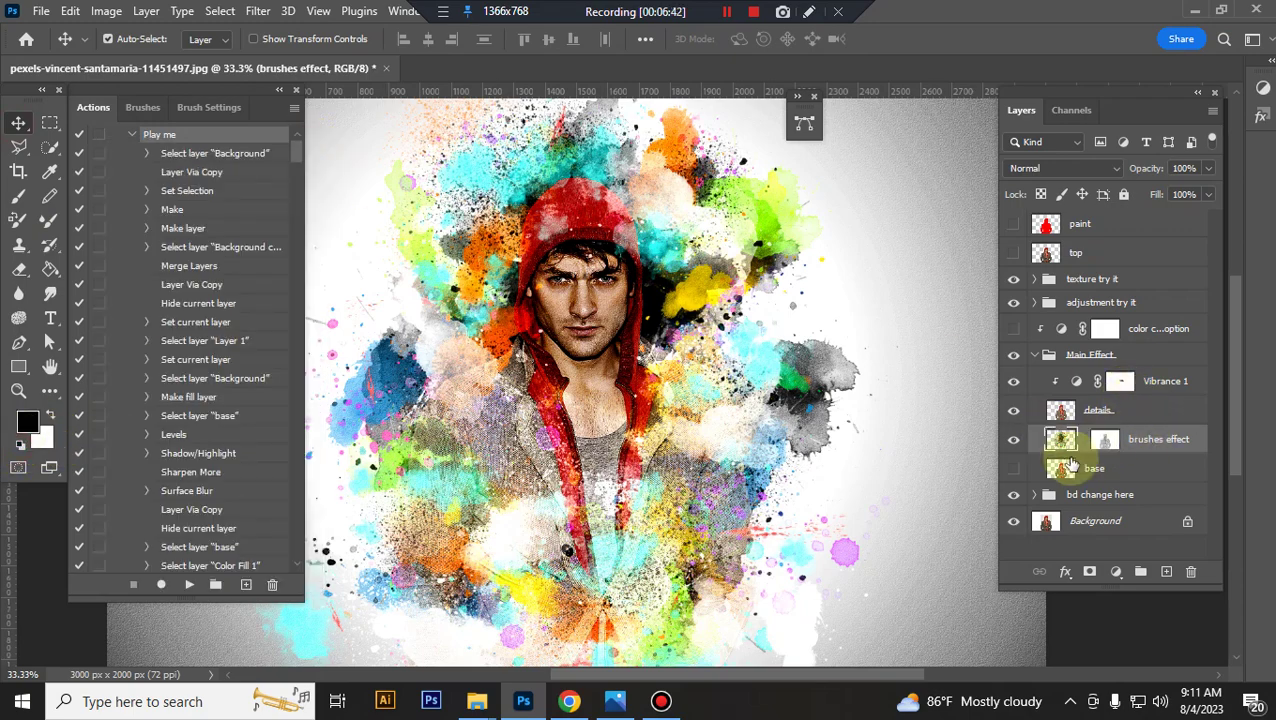
{"action": "left_click", "coordinate": [1054, 355]}
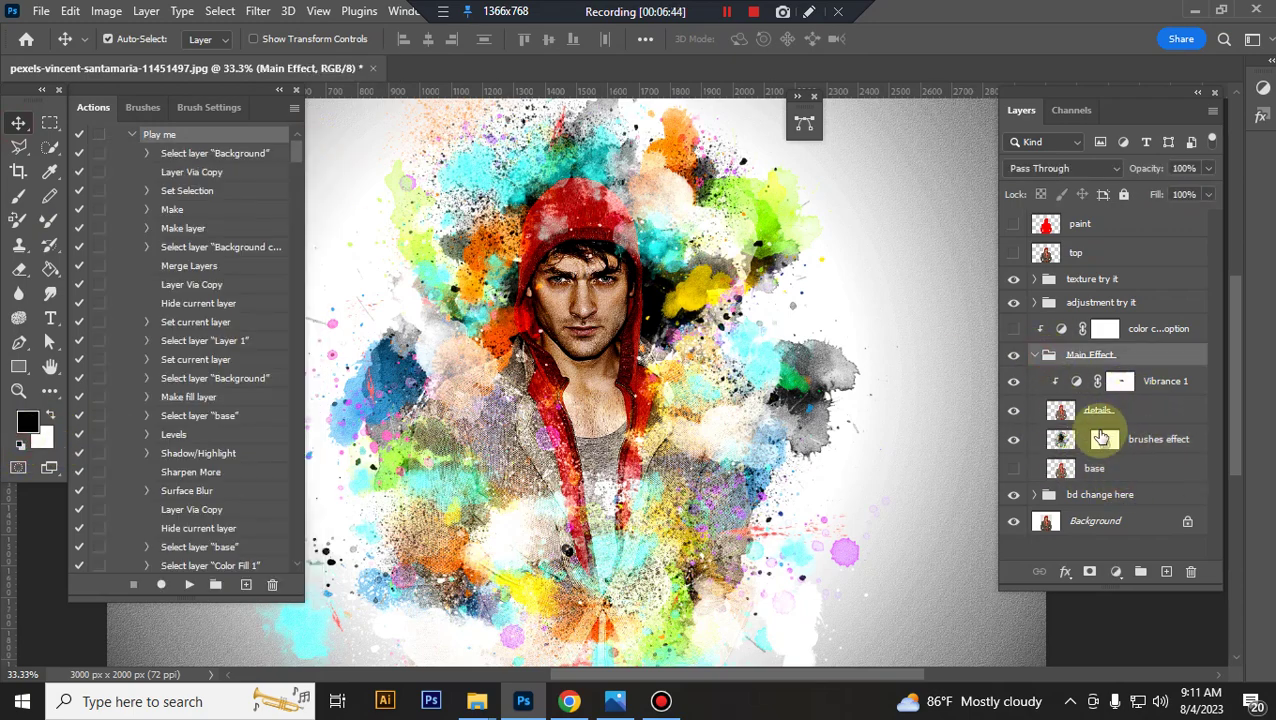
{"action": "left_click", "coordinate": [1035, 356]}
{"action": "left_click", "coordinate": [1117, 391]}
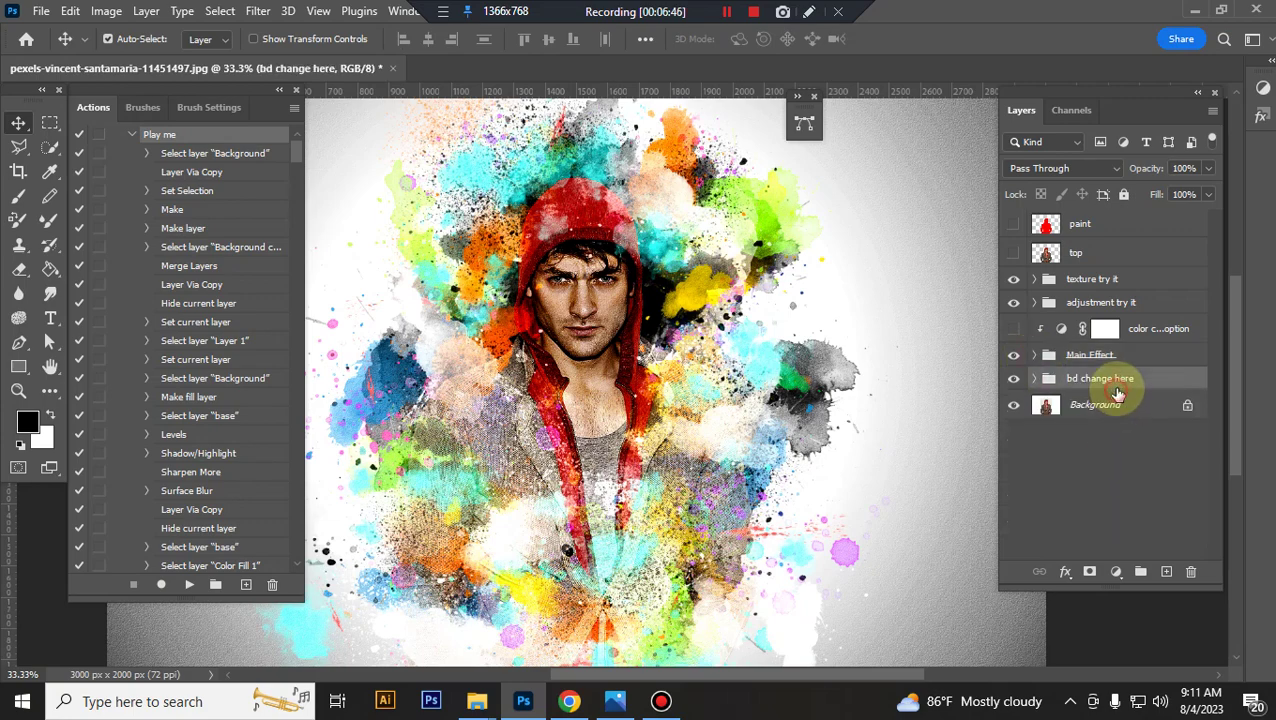
{"action": "left_click", "coordinate": [1036, 380]}
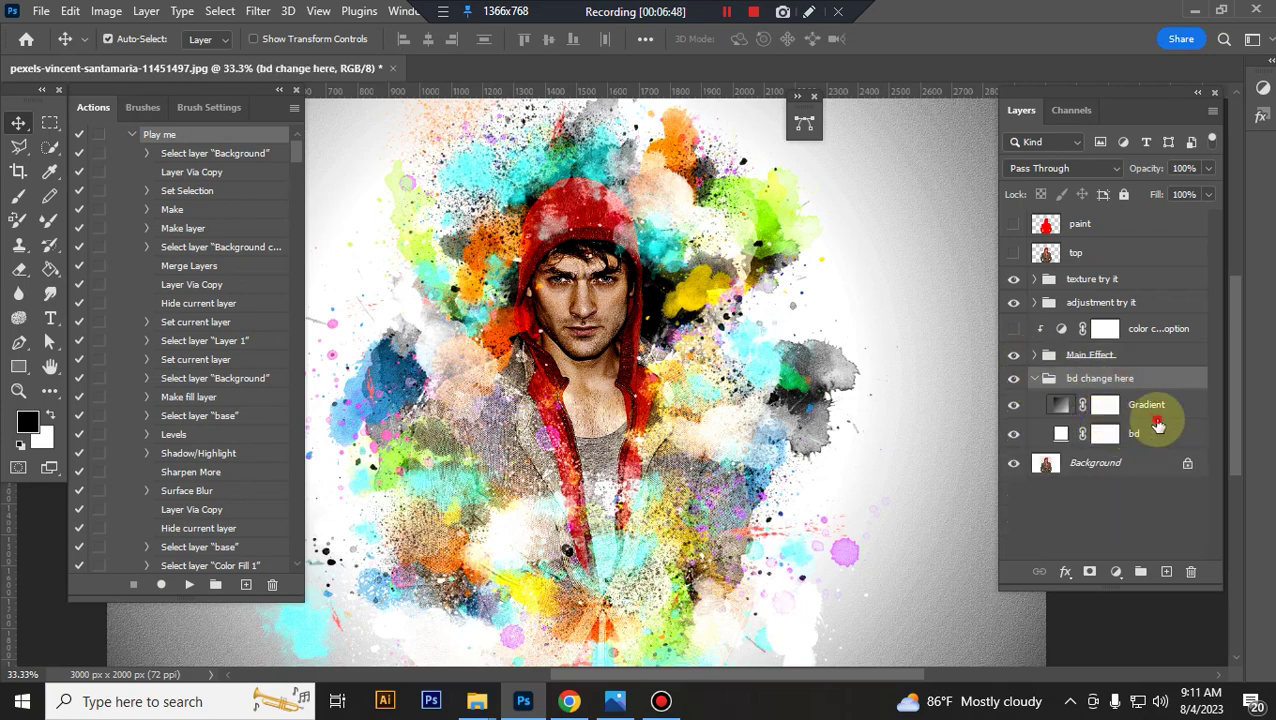
Select the Gradient layer and compare it hidden and shown, leaving the grey gradient visible.
{"action": "left_click", "coordinate": [1148, 410]}
{"action": "left_click", "coordinate": [1019, 409]}
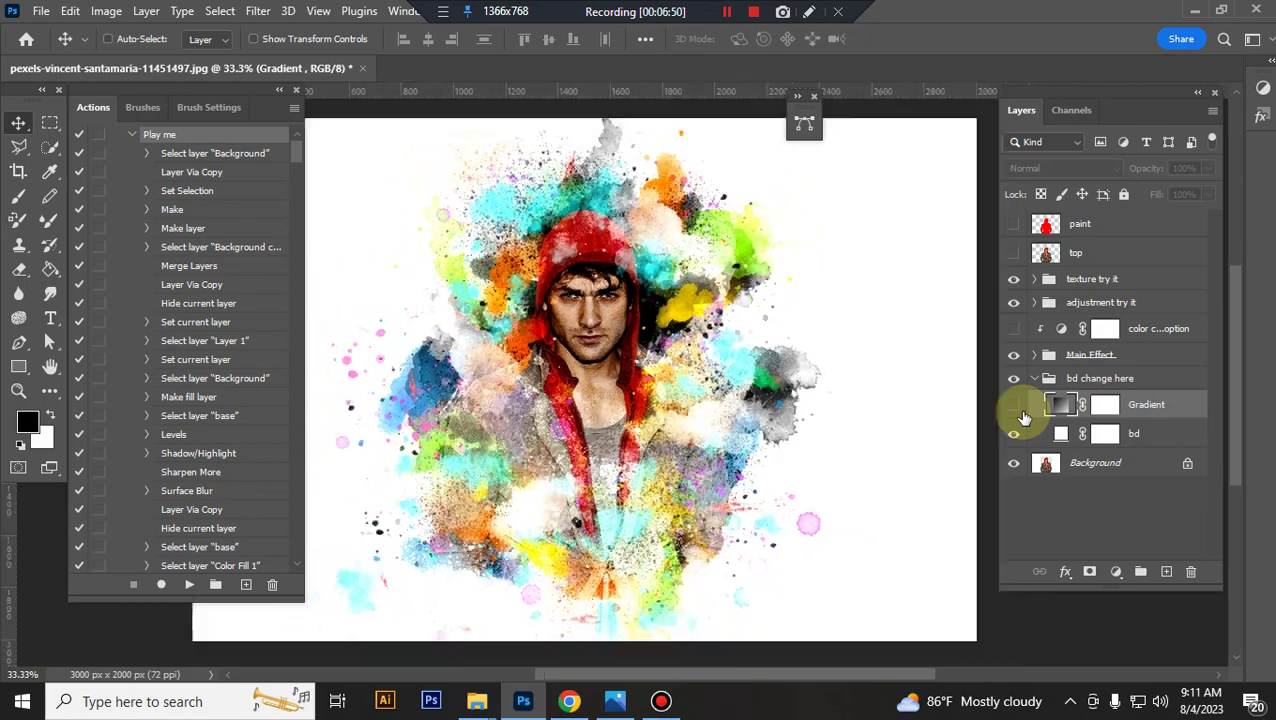
{"action": "key", "text": "ctrl+minus"}
{"action": "key", "text": "ctrl+plus"}
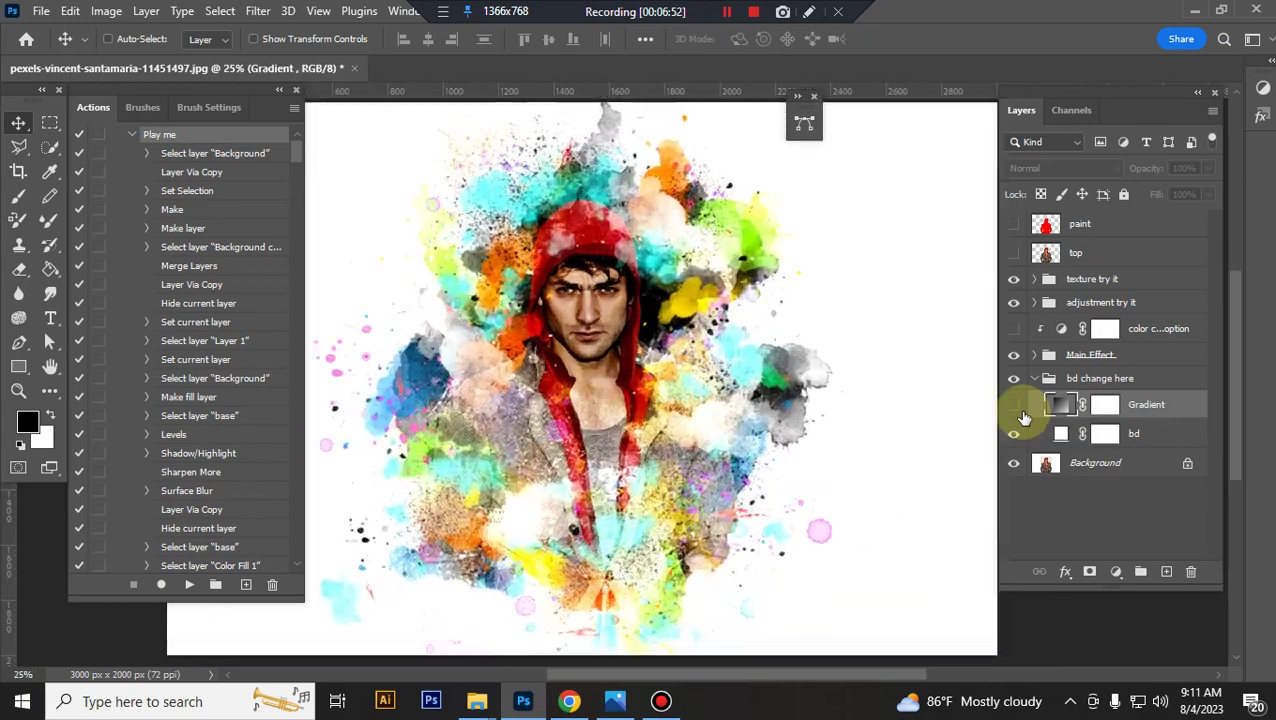
{"action": "left_click", "coordinate": [1019, 412]}
{"action": "key", "text": "ctrl+minus"}
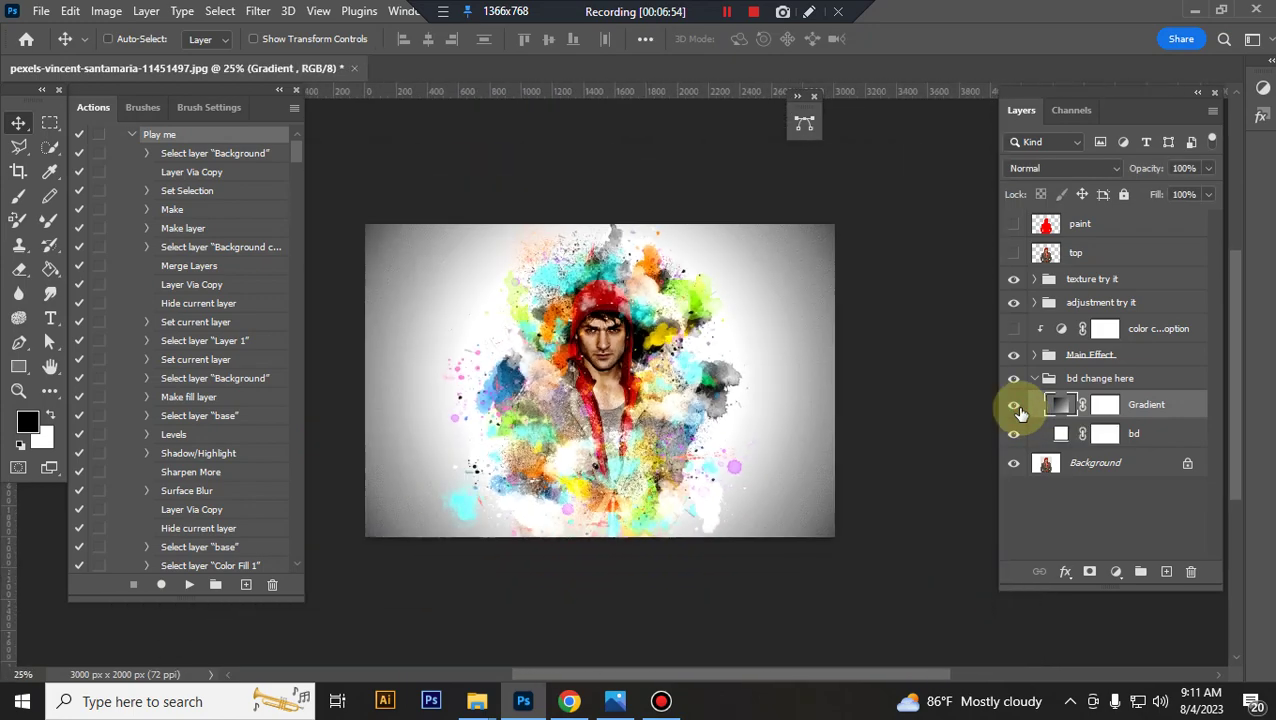
{"action": "left_click", "coordinate": [1014, 410]}
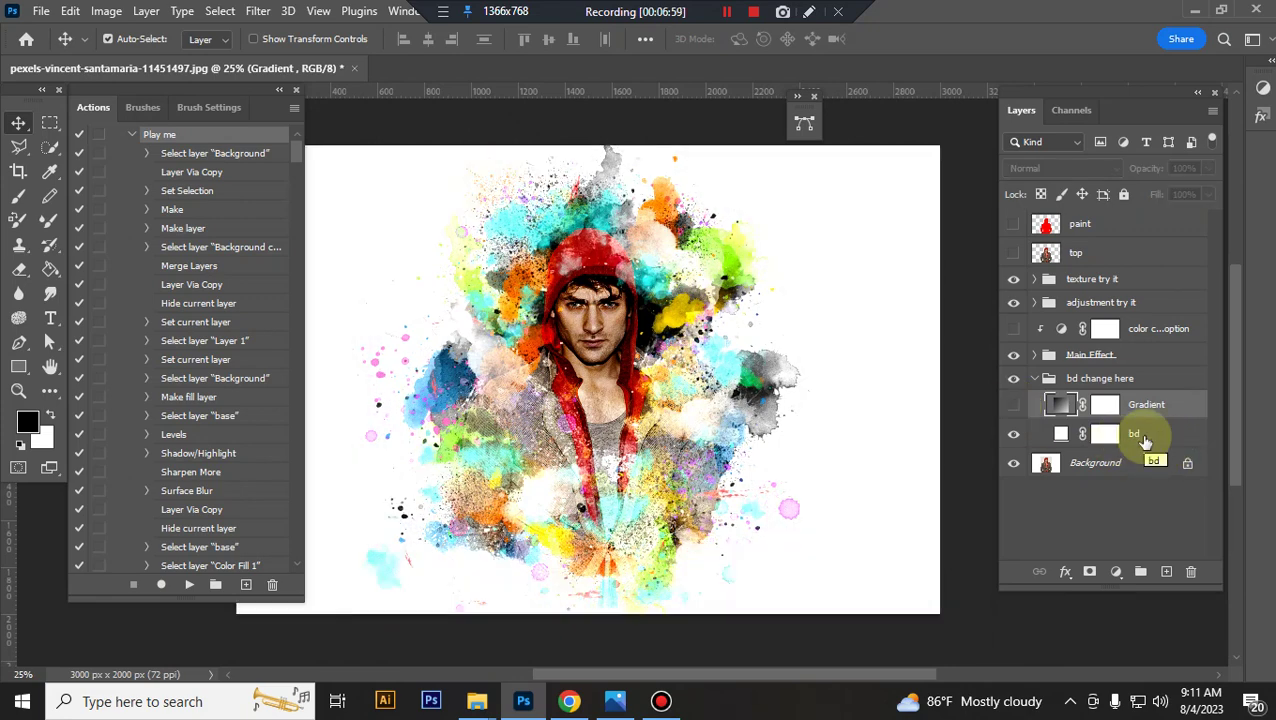
{"action": "left_click", "coordinate": [1015, 406]}
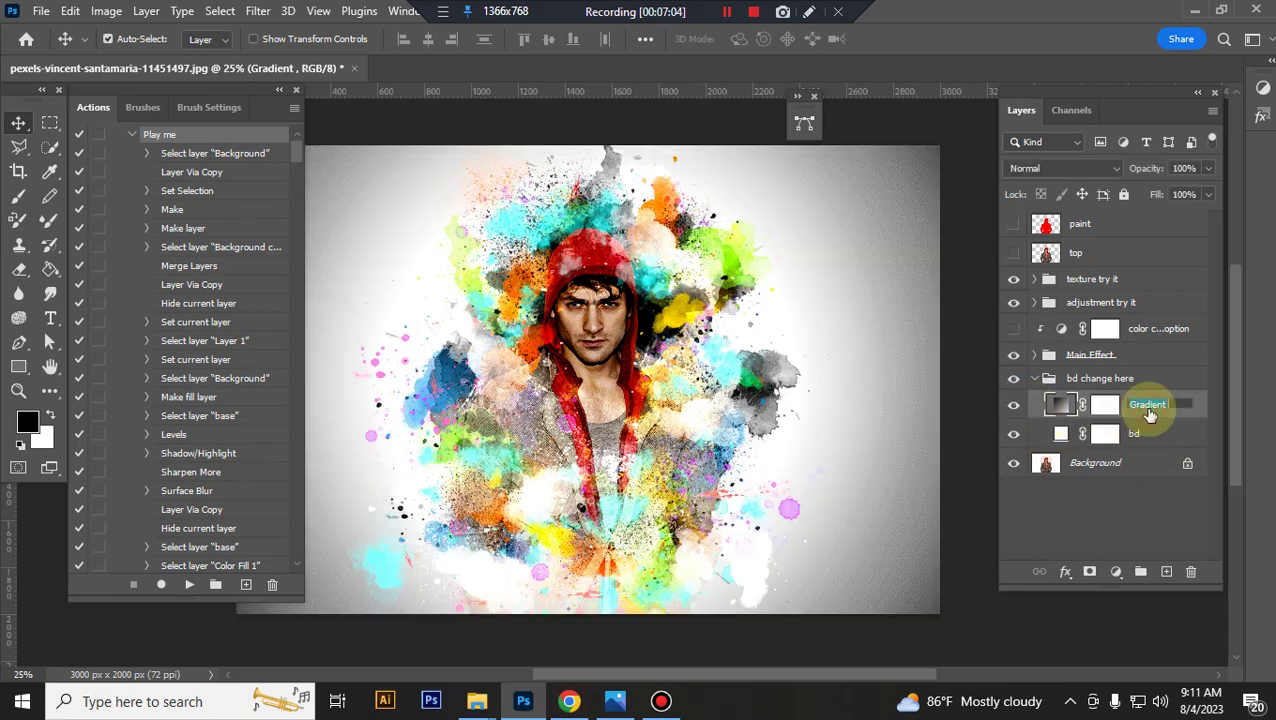
{"action": "double_click", "coordinate": [1060, 404]}
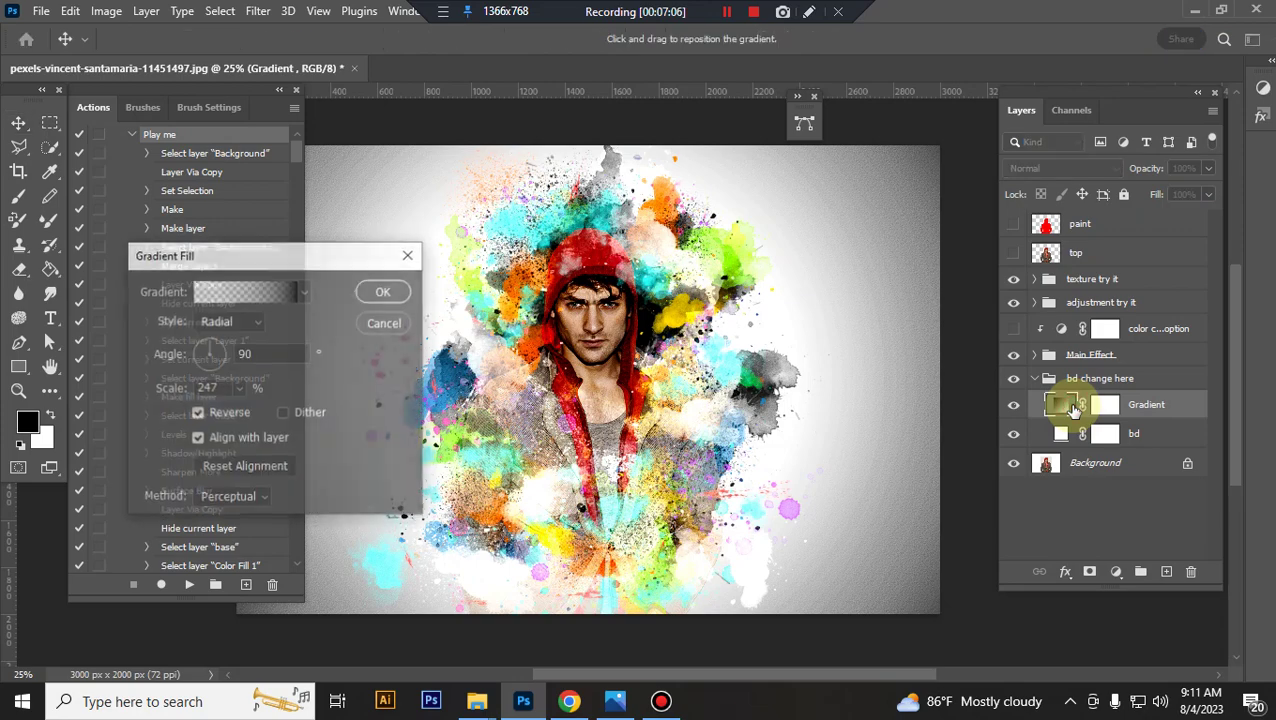
{"action": "left_click", "coordinate": [304, 291]}
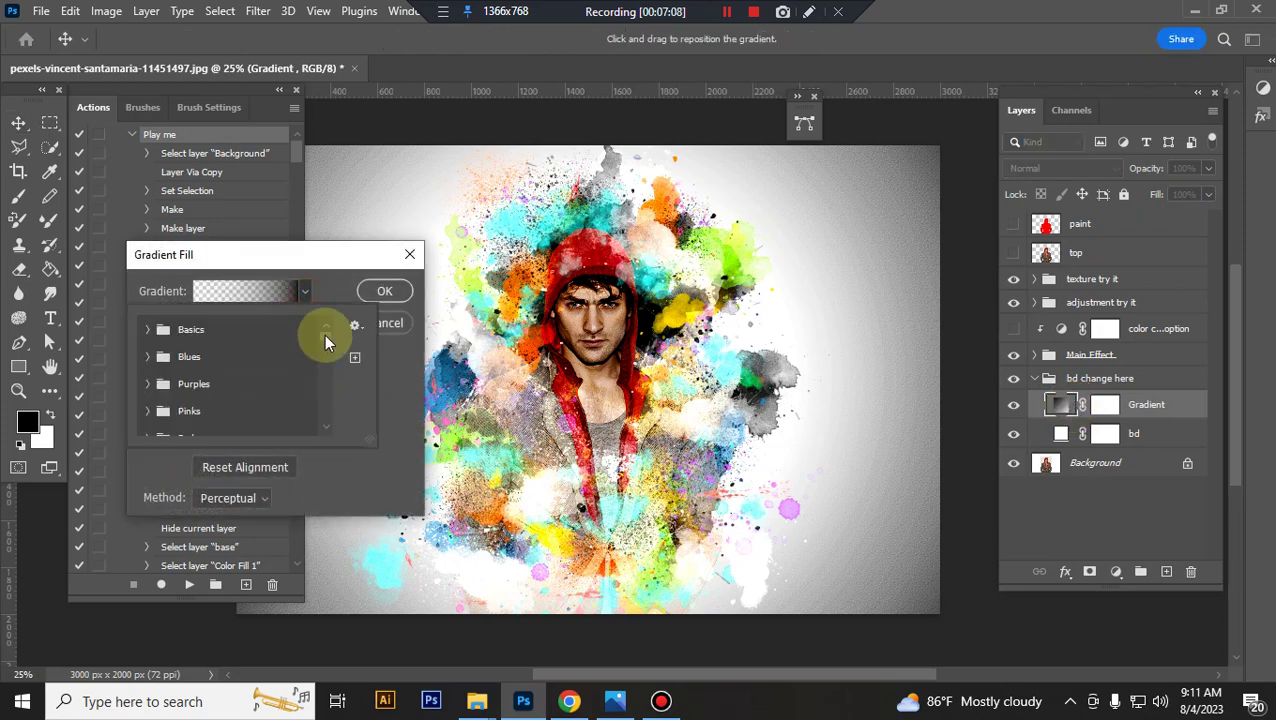
{"action": "scroll", "coordinate": [310, 390], "scroll_direction": "down", "scroll_amount": 3}
{"action": "left_click", "coordinate": [186, 399]}
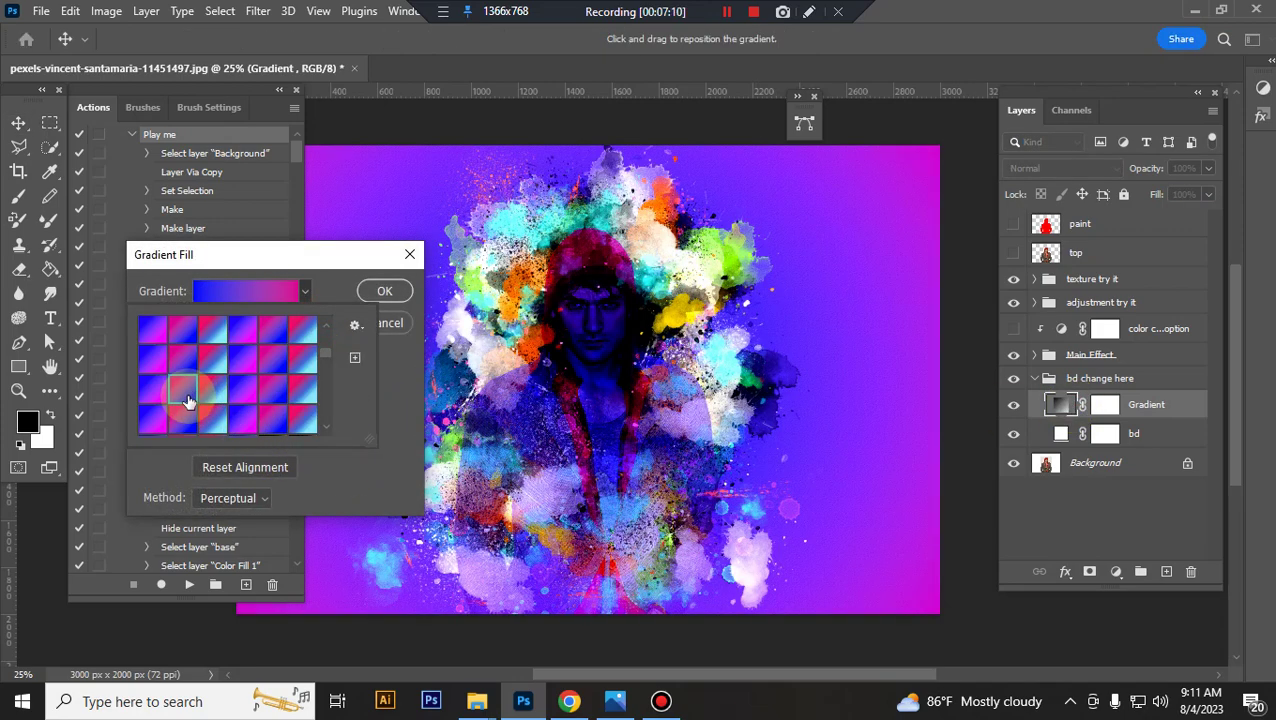
{"action": "scroll", "coordinate": [188, 400], "scroll_direction": "down", "scroll_amount": 2}
{"action": "left_click", "coordinate": [205, 408]}
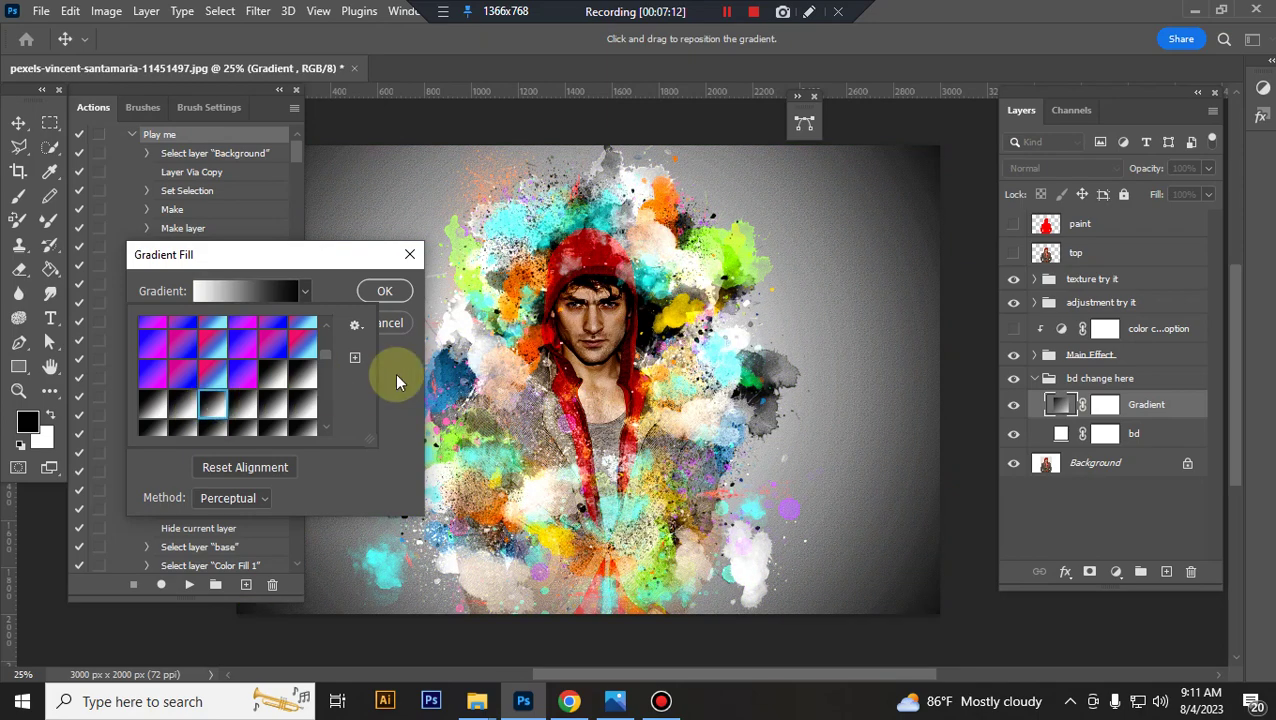
{"action": "left_click", "coordinate": [390, 323]}
{"action": "left_click", "coordinate": [390, 323]}
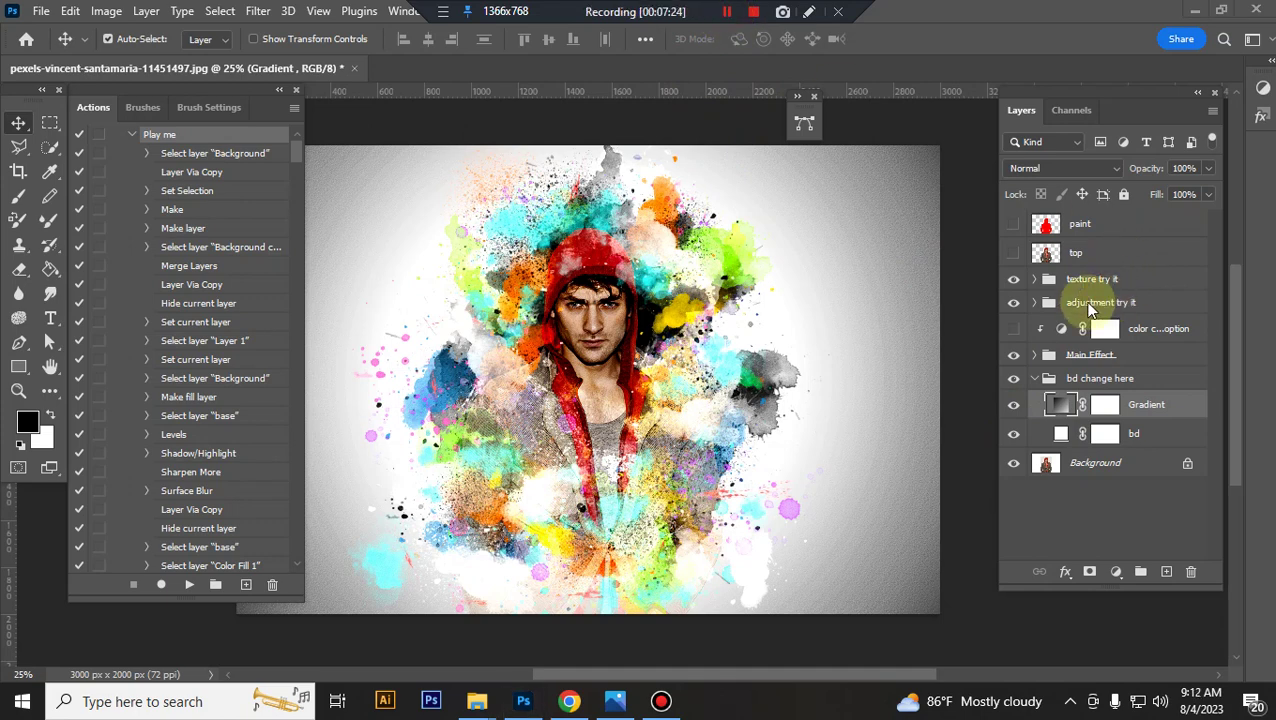
Collapse the bd change here group after toggling it, texture try it and Background off and back on.
{"action": "left_click", "coordinate": [1013, 280]}
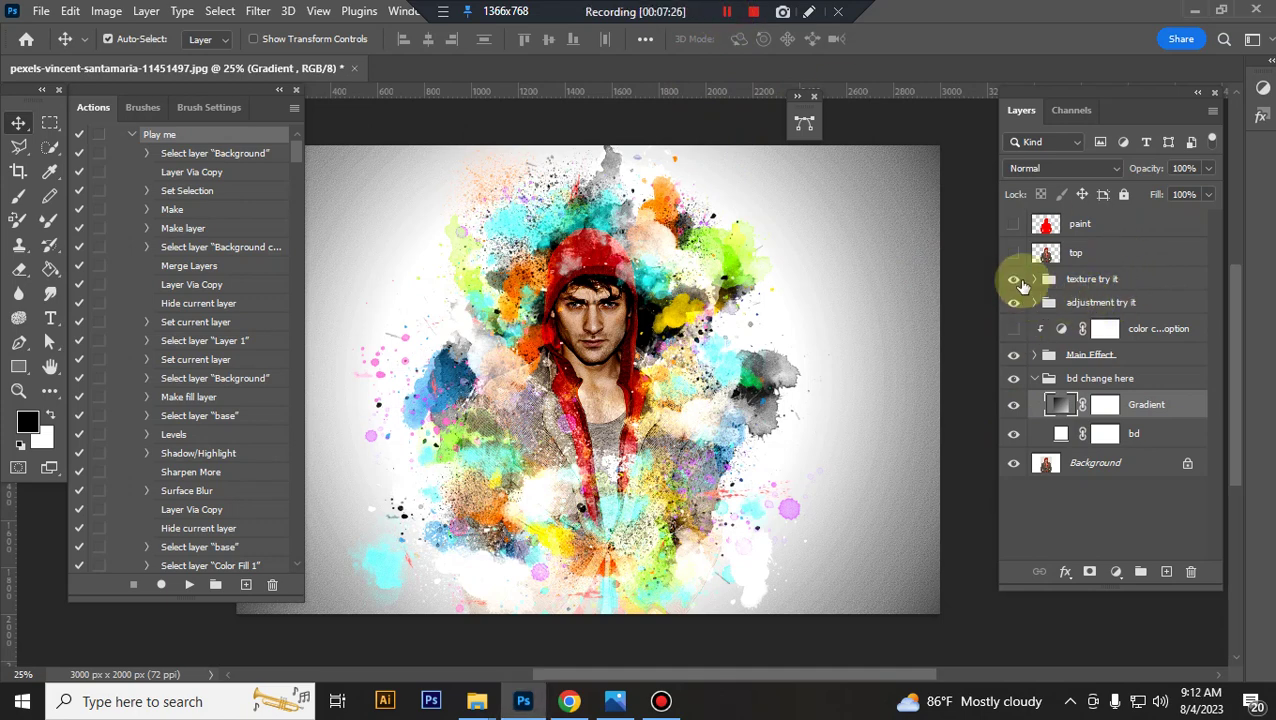
{"action": "left_click", "coordinate": [1014, 280]}
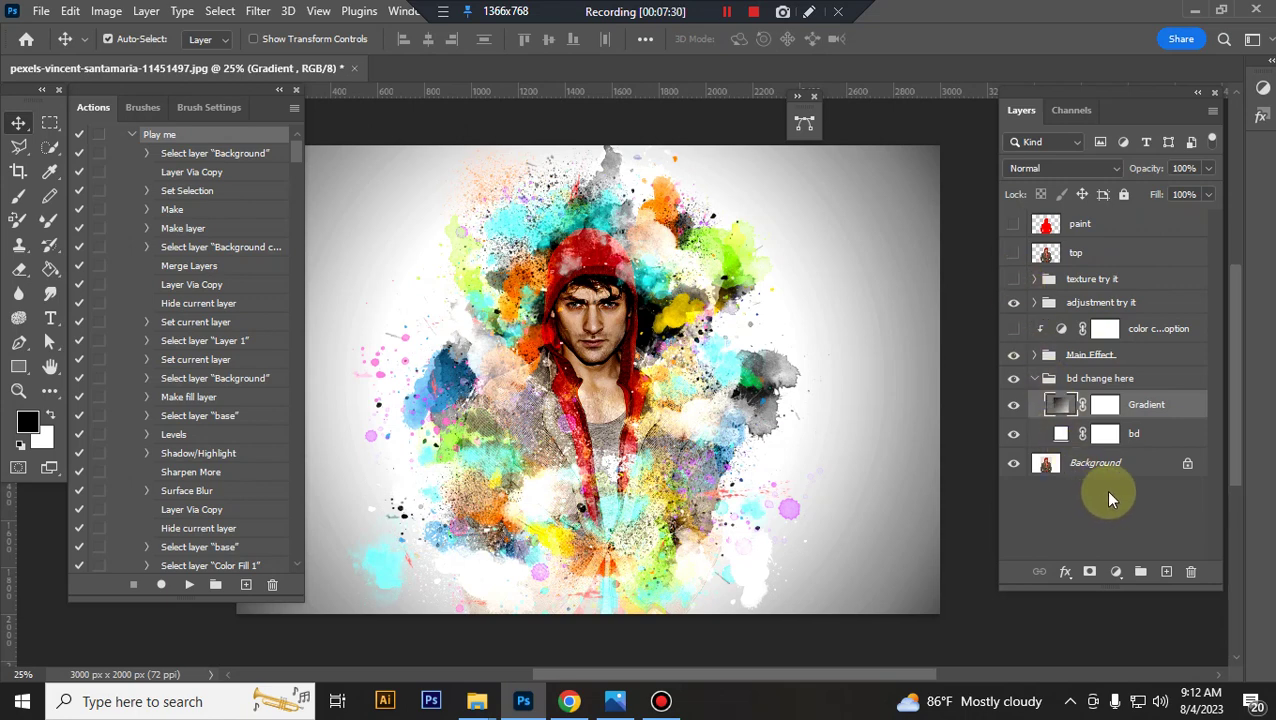
{"action": "left_click", "coordinate": [1035, 379]}
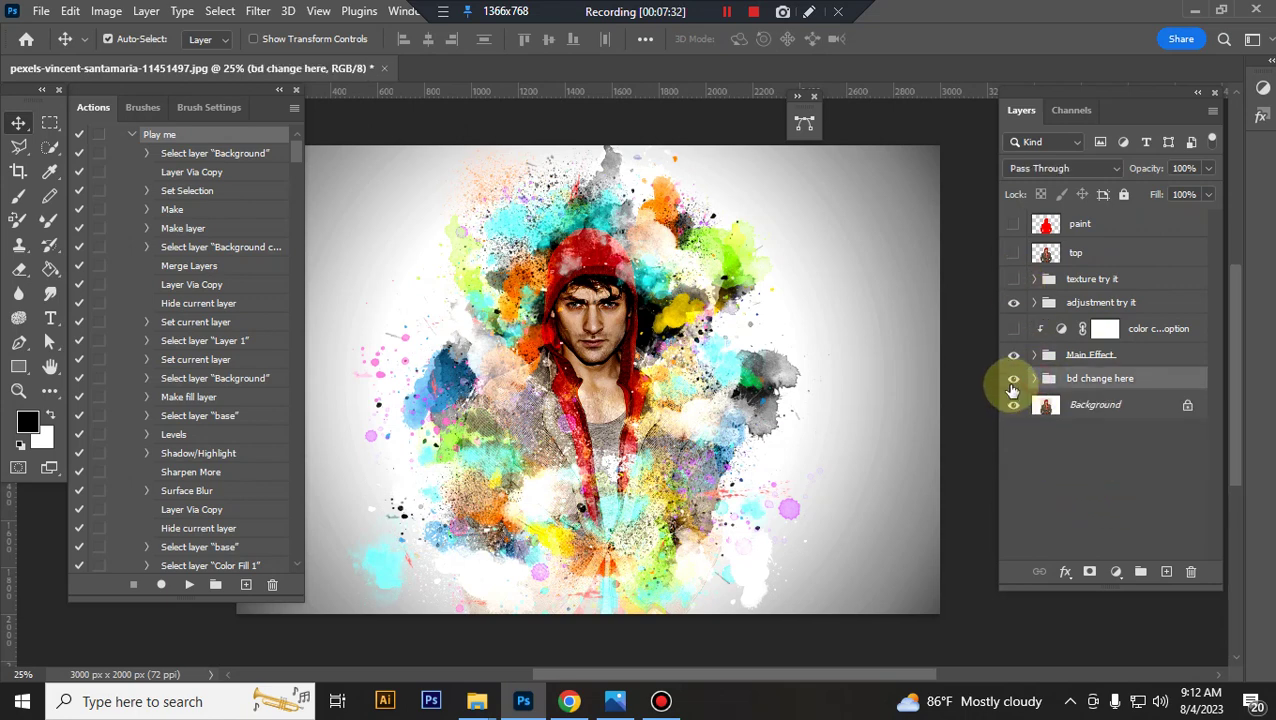
{"action": "left_click", "coordinate": [1013, 379]}
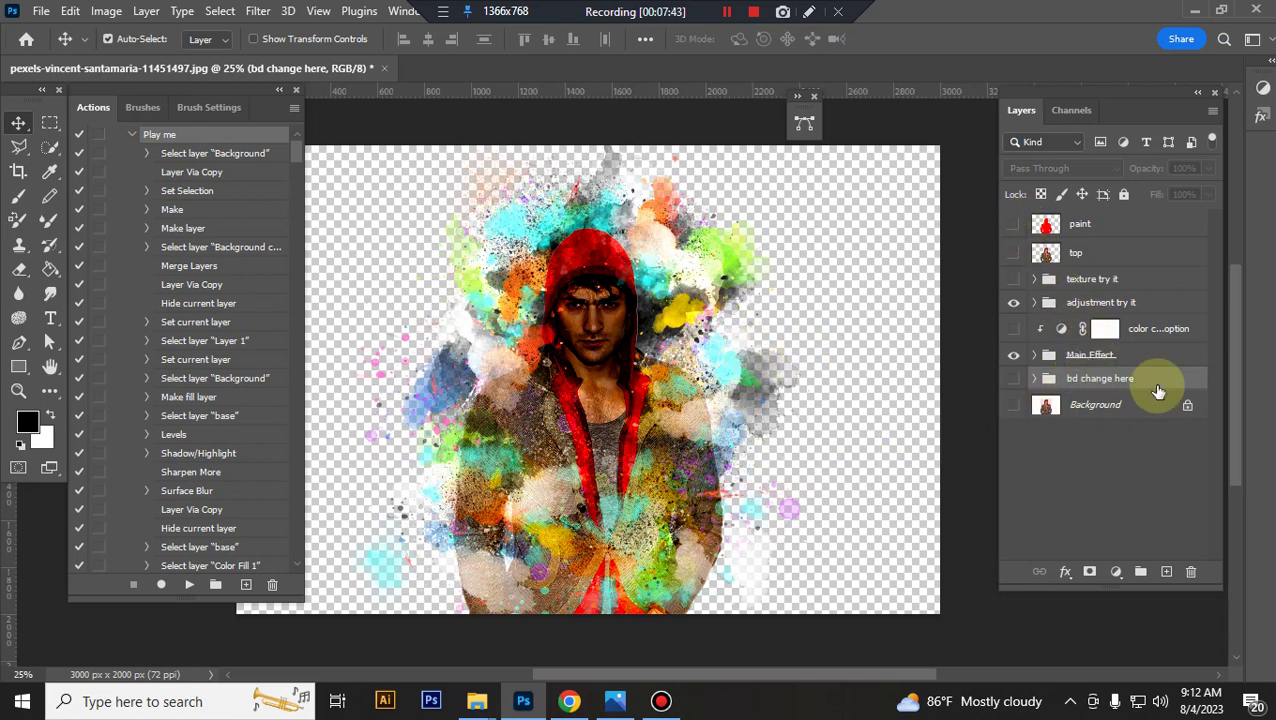
{"action": "left_click", "coordinate": [1013, 404]}
{"action": "left_click", "coordinate": [1013, 378]}
{"action": "left_click", "coordinate": [1013, 279]}
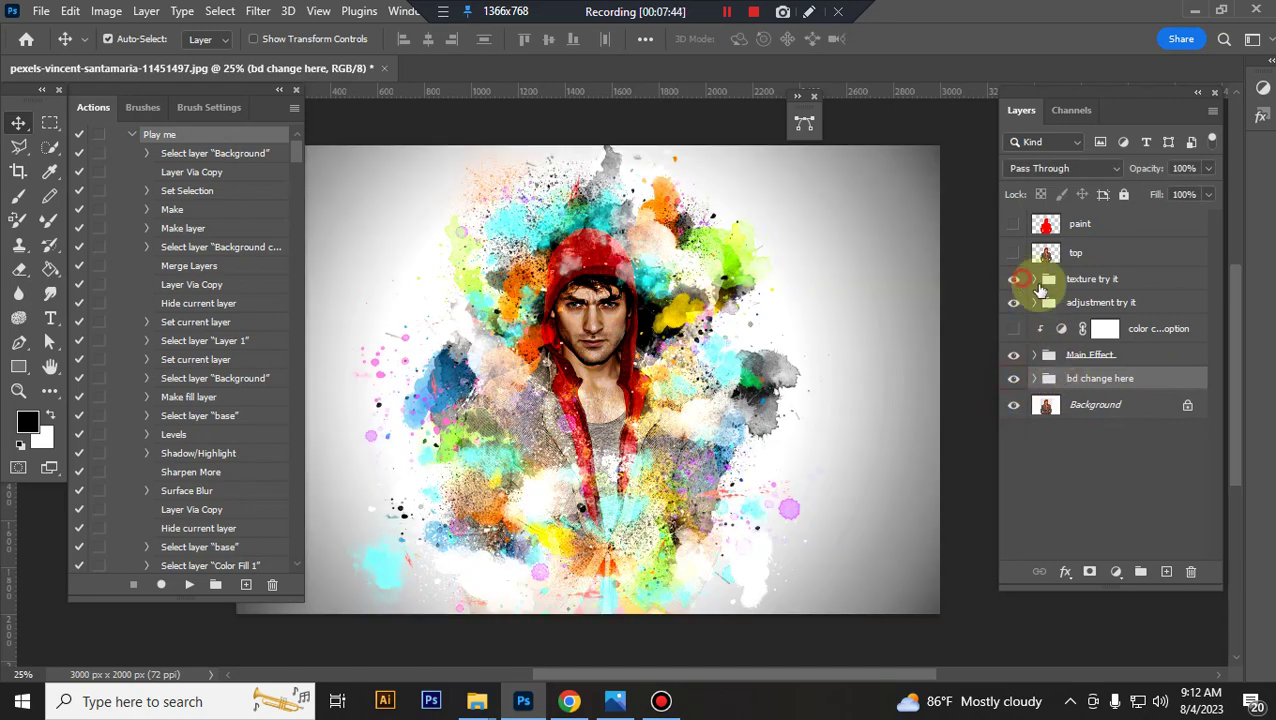